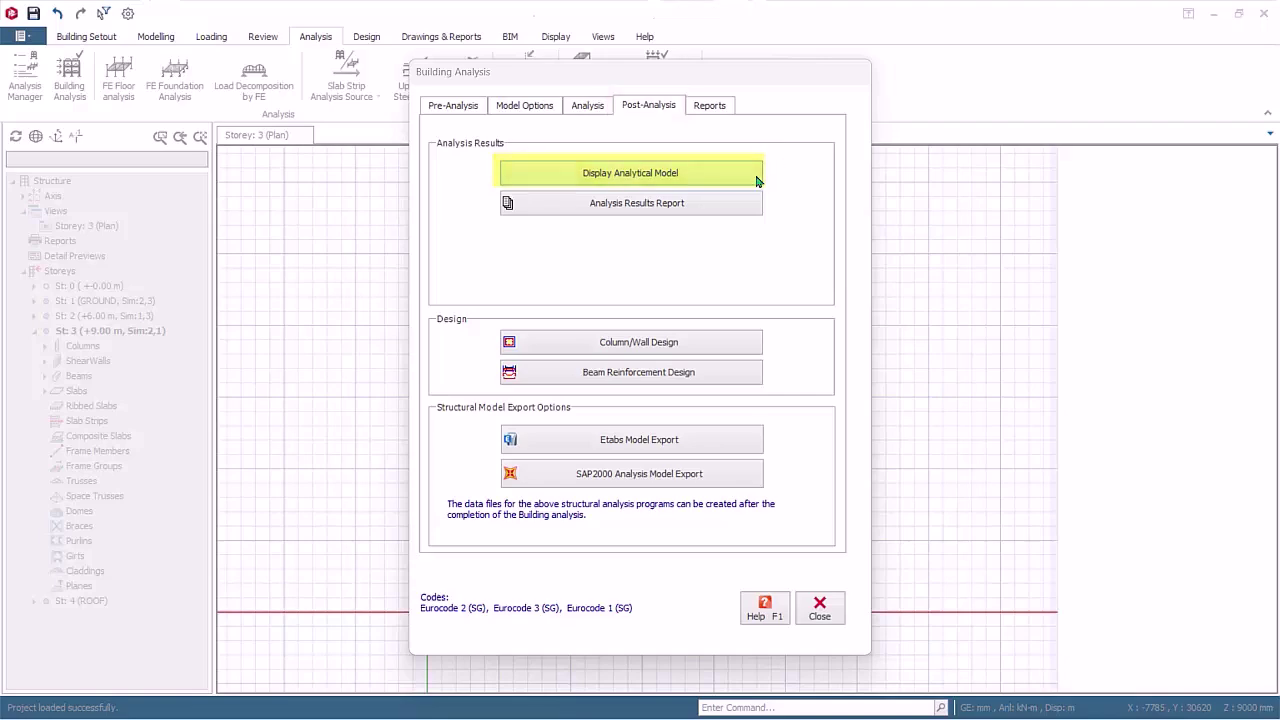
# Step: Close Building Analysis and open the 3-D analytical model showing G displacements (max 13.627 mm)
pyautogui.click(829, 621)
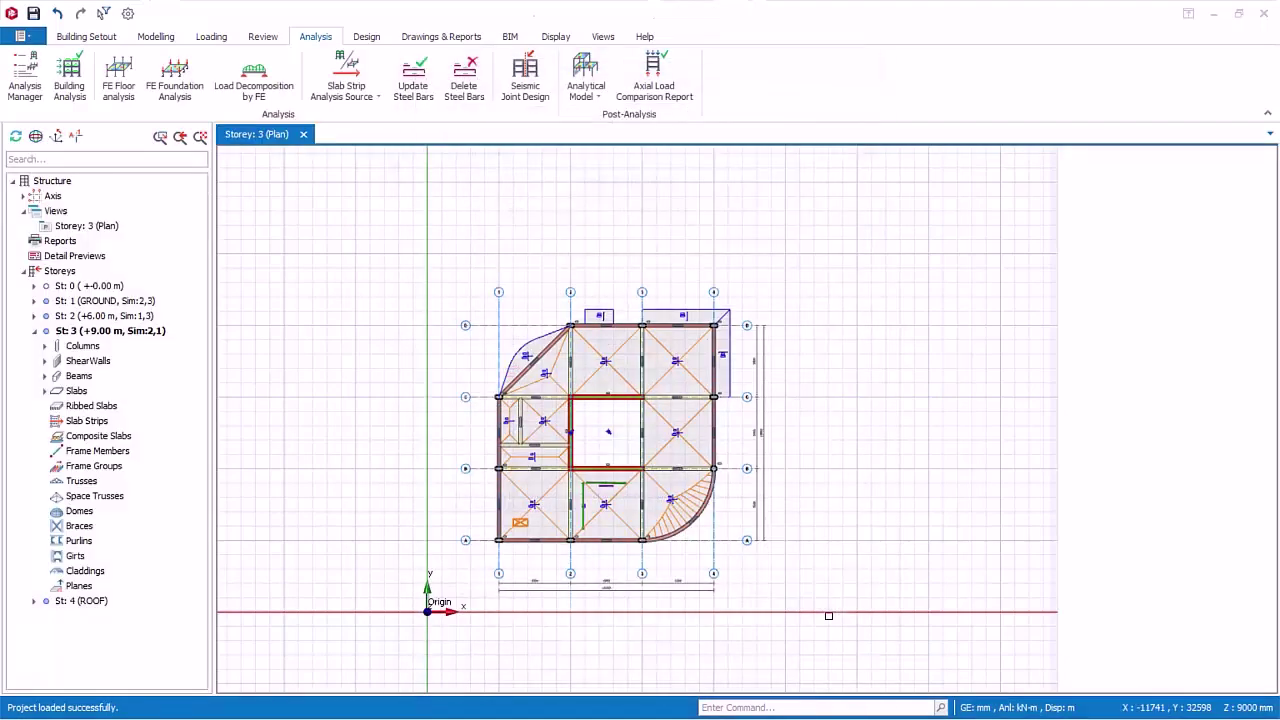
pyautogui.click(604, 104)
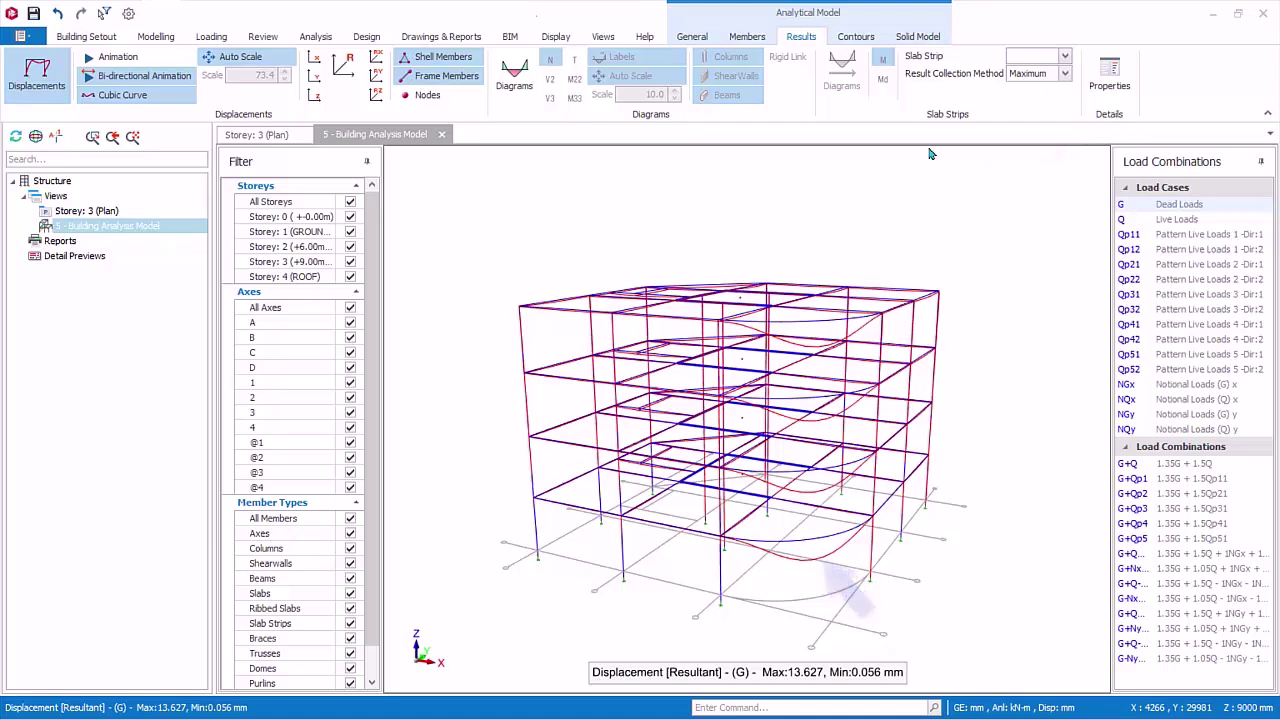
# Step: Turn off the displacement results and orbit the undeformed analytical frame
pyautogui.click(58, 95)
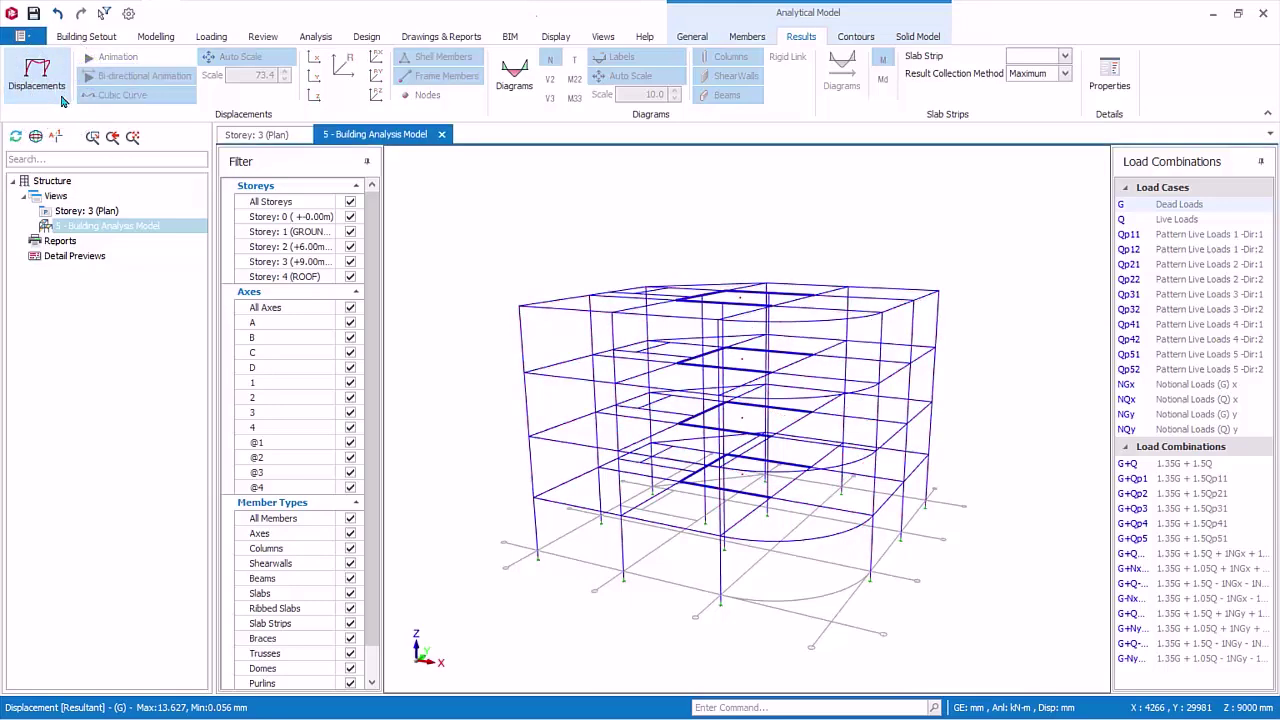
pyautogui.moveTo(620, 540); pyautogui.dragTo(797, 494, button='middle')
pyautogui.scroll(3, 810, 574)
pyautogui.scroll(-3, 810, 574)
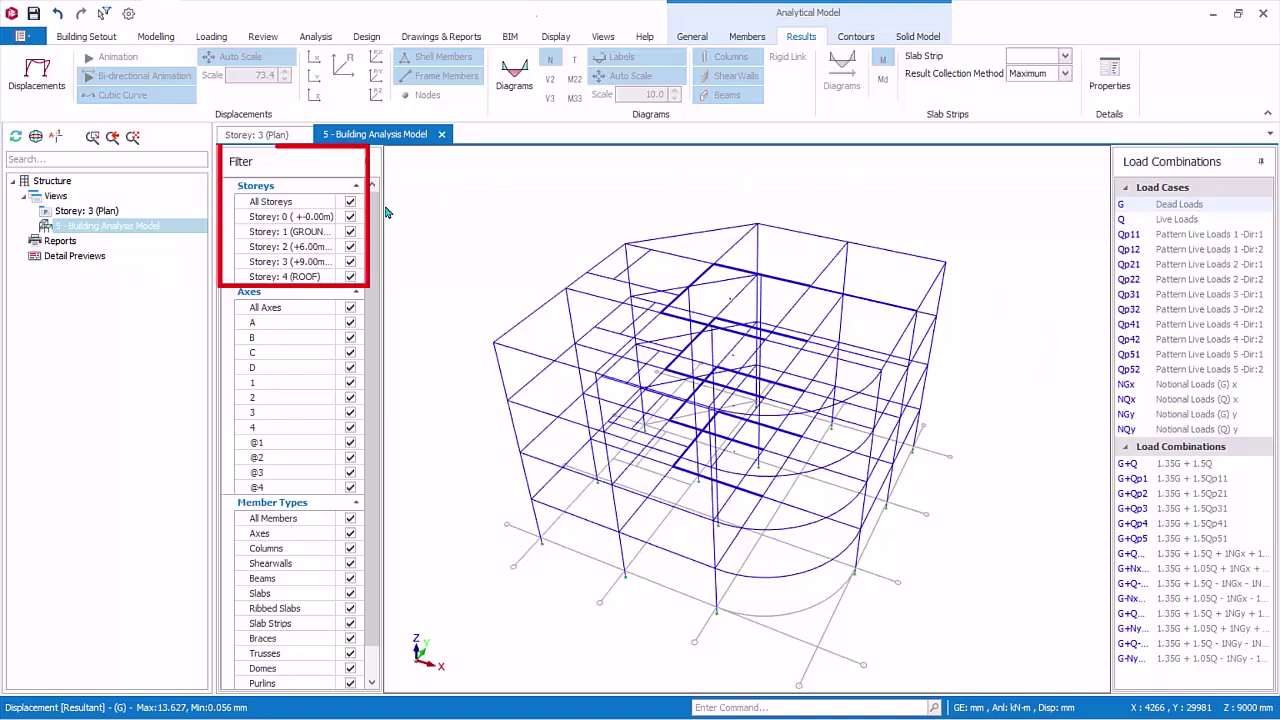
# Step: Filter to Storey 4 (ROOF), zoom and orbit around its members, then restore All Storeys
pyautogui.click(350, 202)
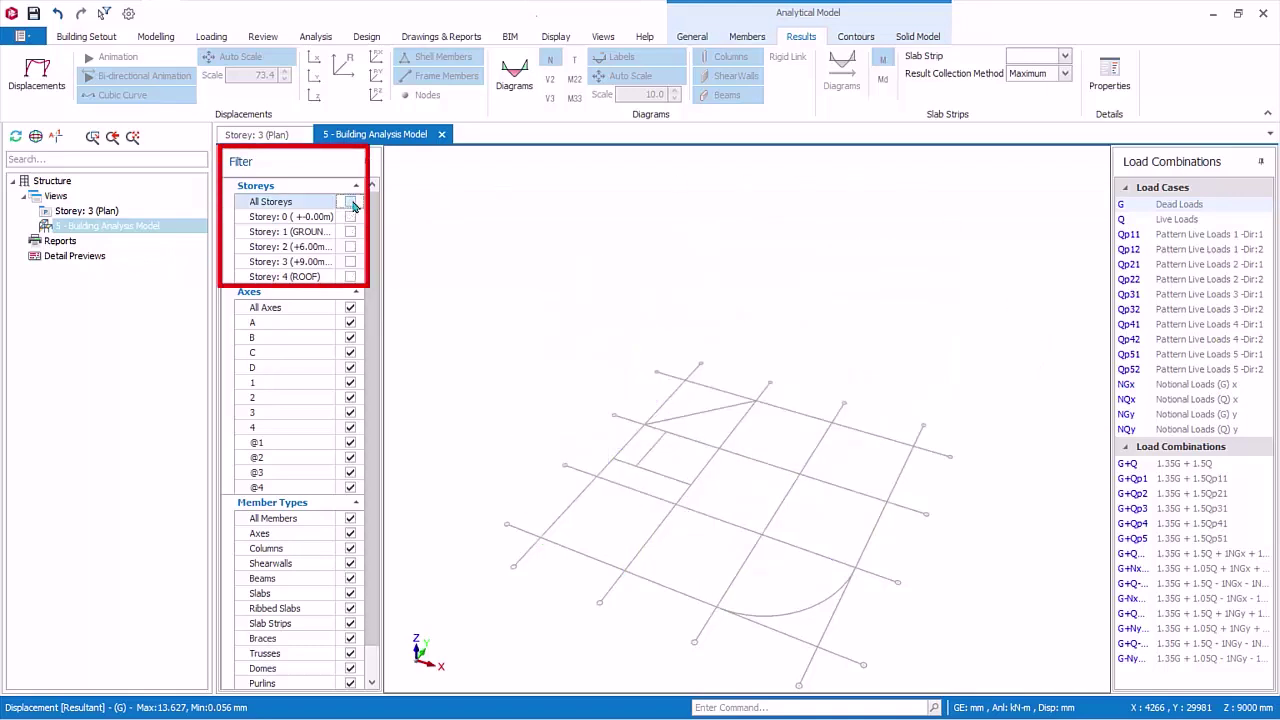
pyautogui.click(350, 277)
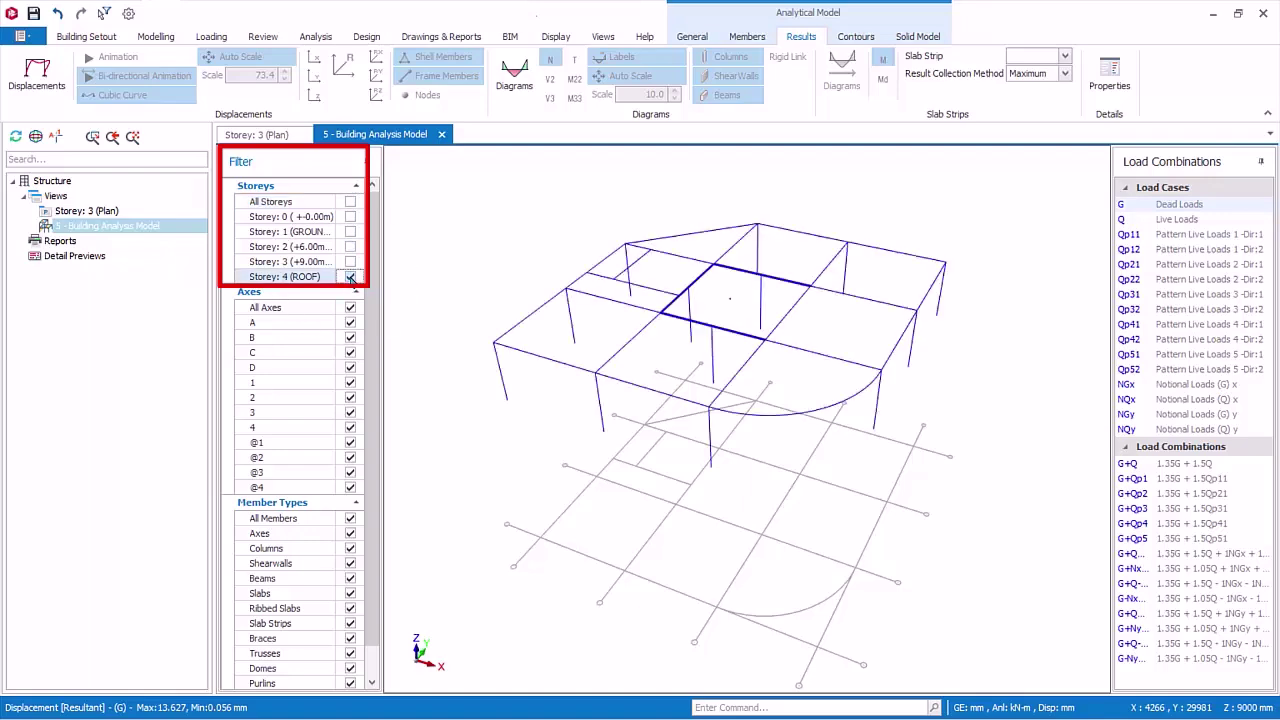
pyautogui.scroll(5, 571, 396)
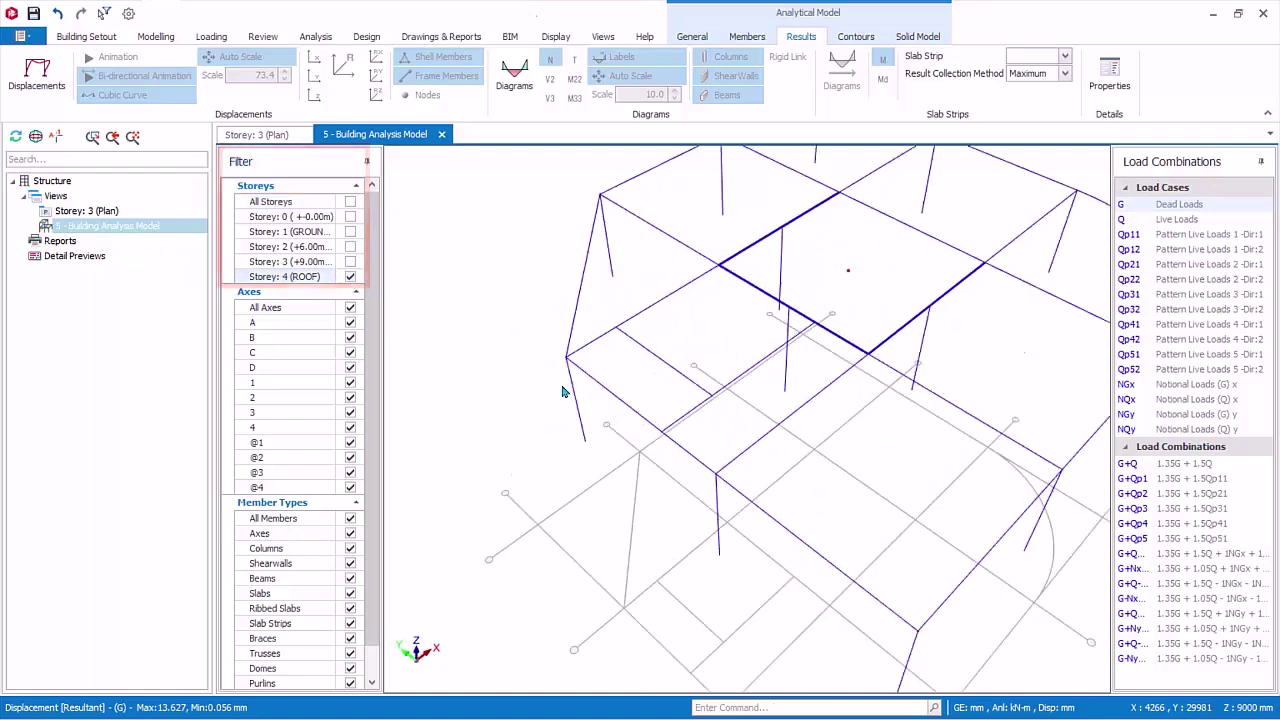
pyautogui.scroll(5, 735, 415)
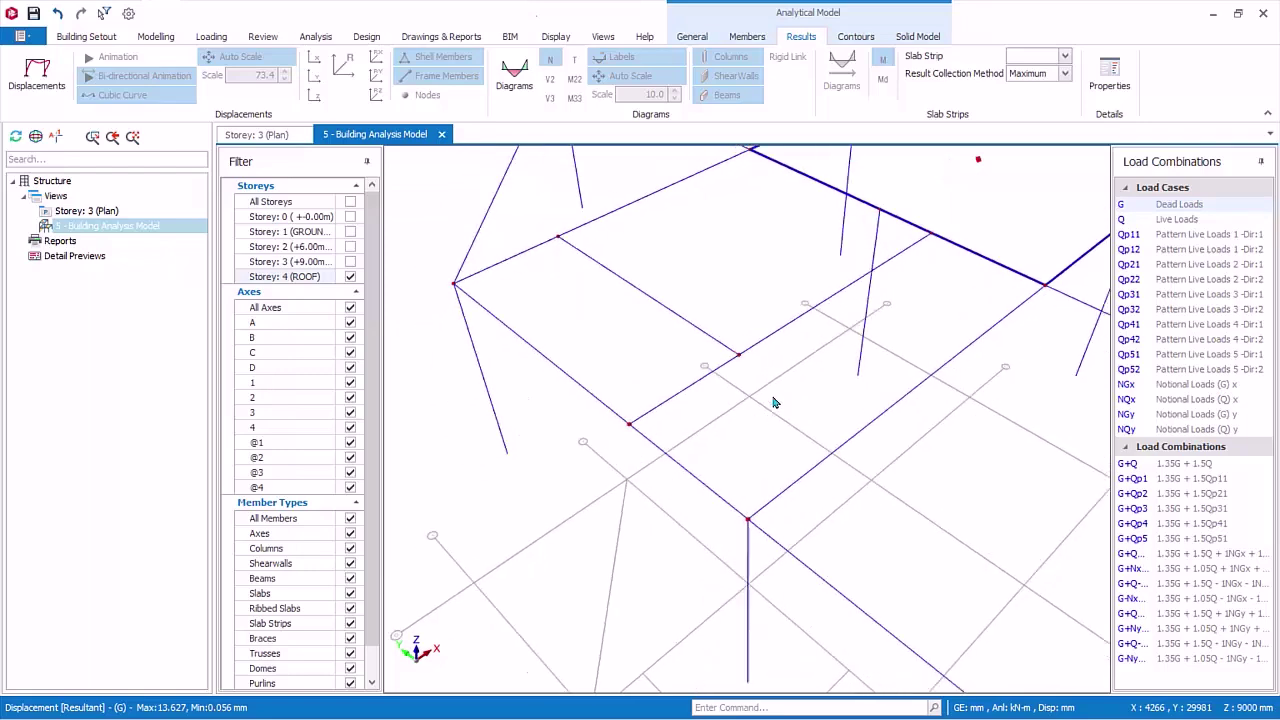
pyautogui.scroll(5, 773, 403)
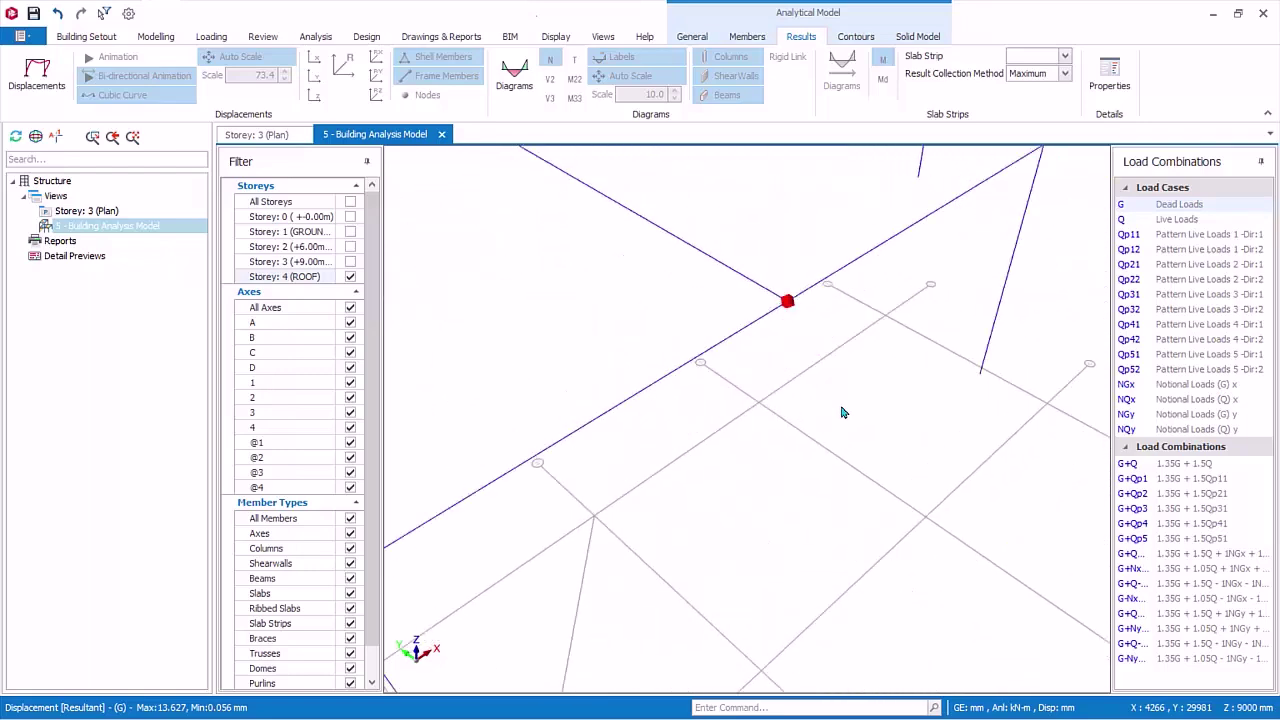
pyautogui.moveTo(831, 380); pyautogui.dragTo(831, 406, button='middle')
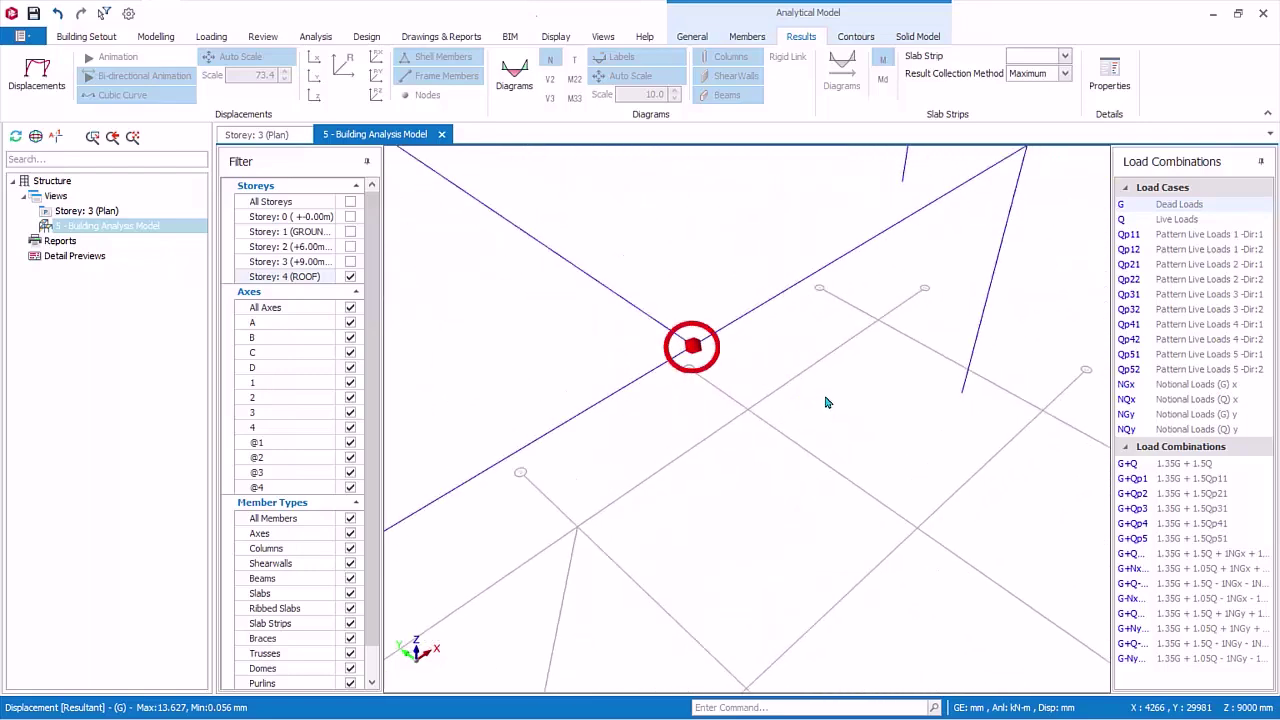
pyautogui.moveTo(754, 389); pyautogui.dragTo(908, 477, button='middle')
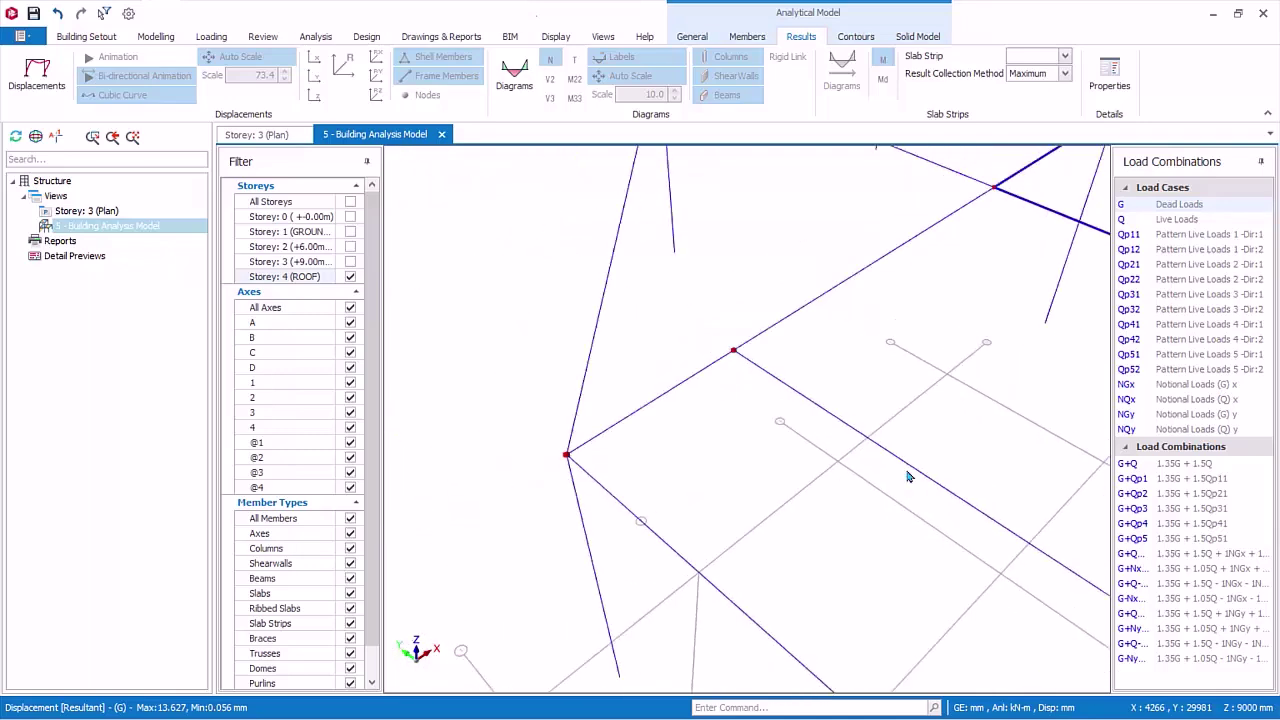
pyautogui.moveTo(757, 414)
pyautogui.mouseDown(button='middle')
pyautogui.moveTo(720, 426)
pyautogui.moveTo(680, 399)
pyautogui.moveTo(694, 414)
pyautogui.moveTo(763, 420)
pyautogui.mouseUp(button='middle')
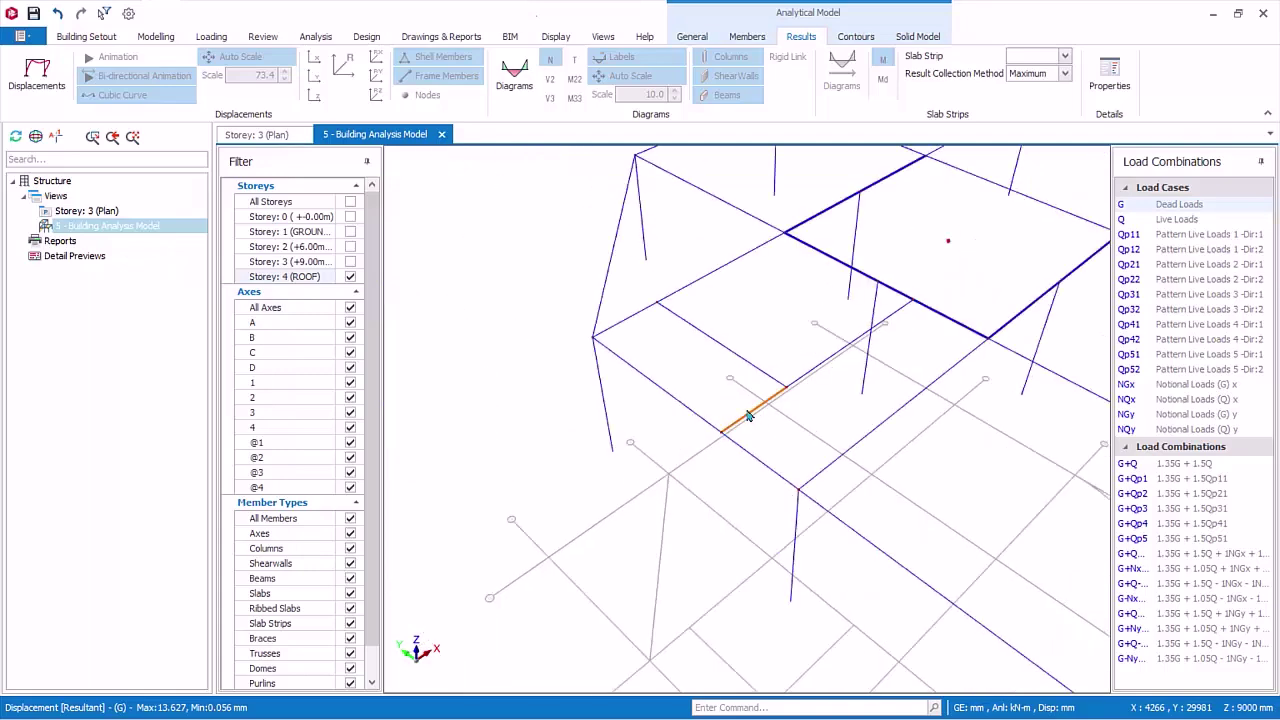
pyautogui.click(350, 201)
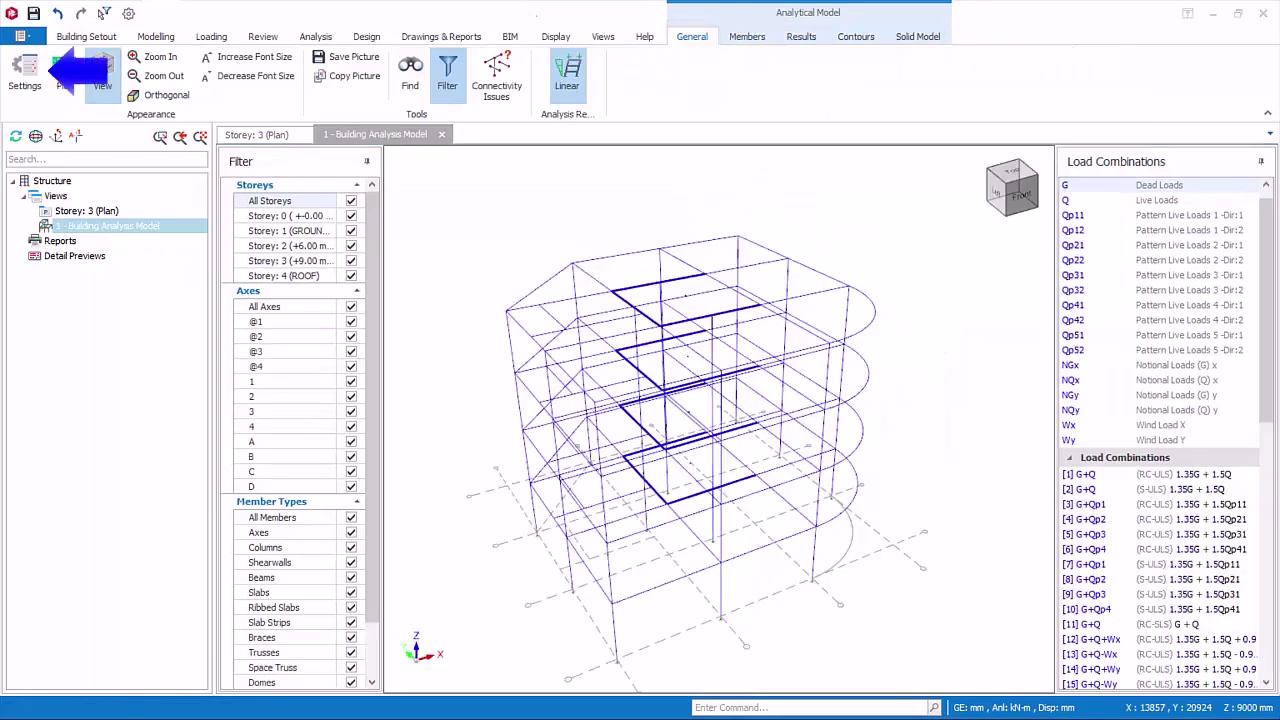
pyautogui.click(30, 80)
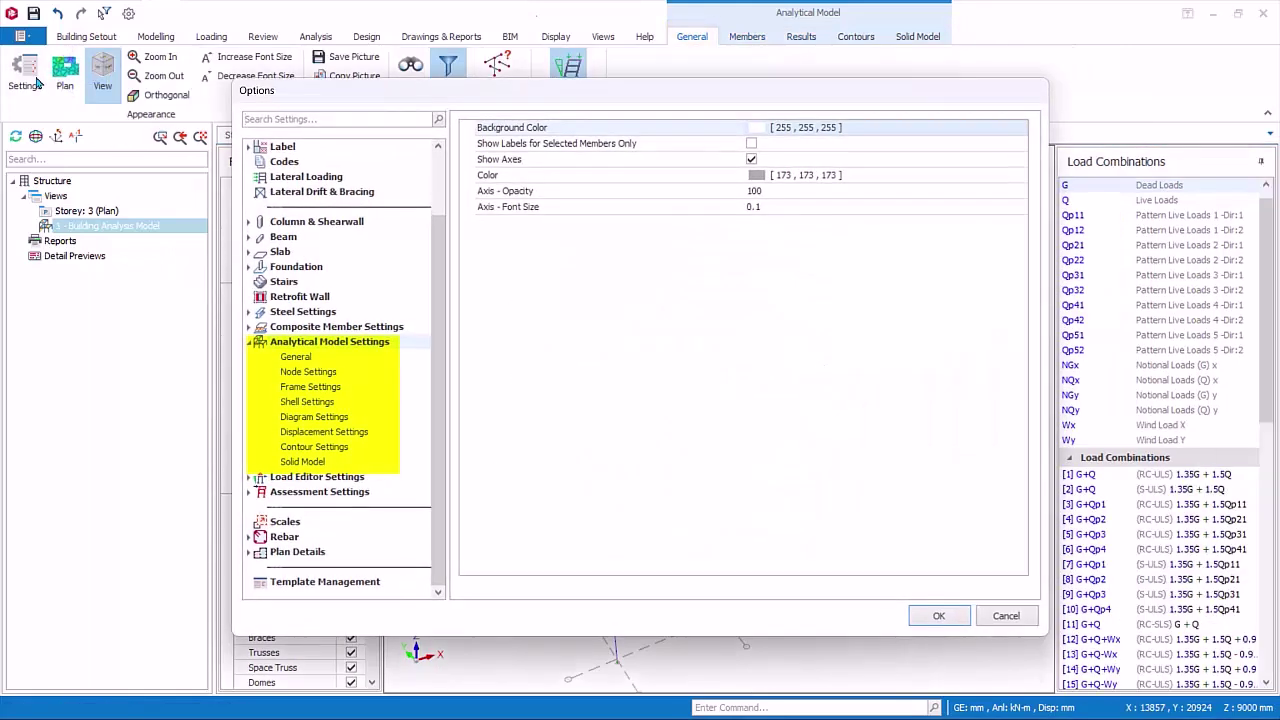
pyautogui.click(296, 357)
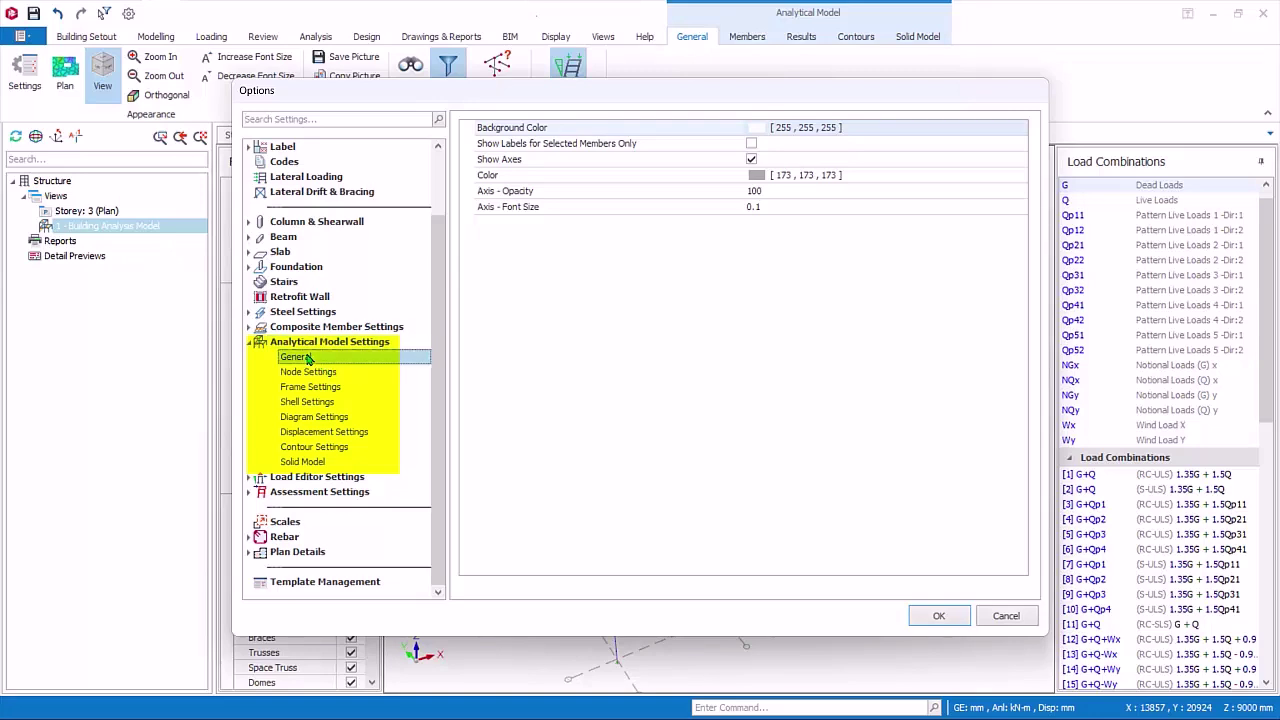
pyautogui.click(320, 373)
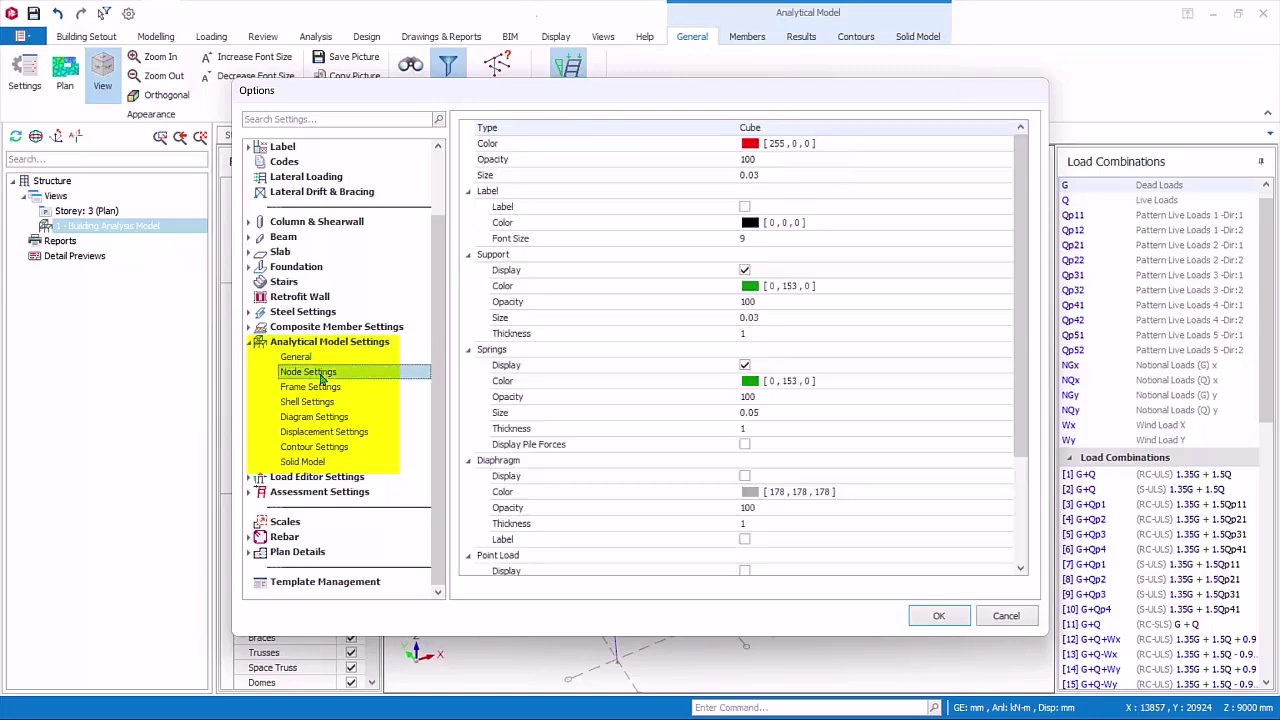
pyautogui.click(318, 388)
pyautogui.click(316, 402)
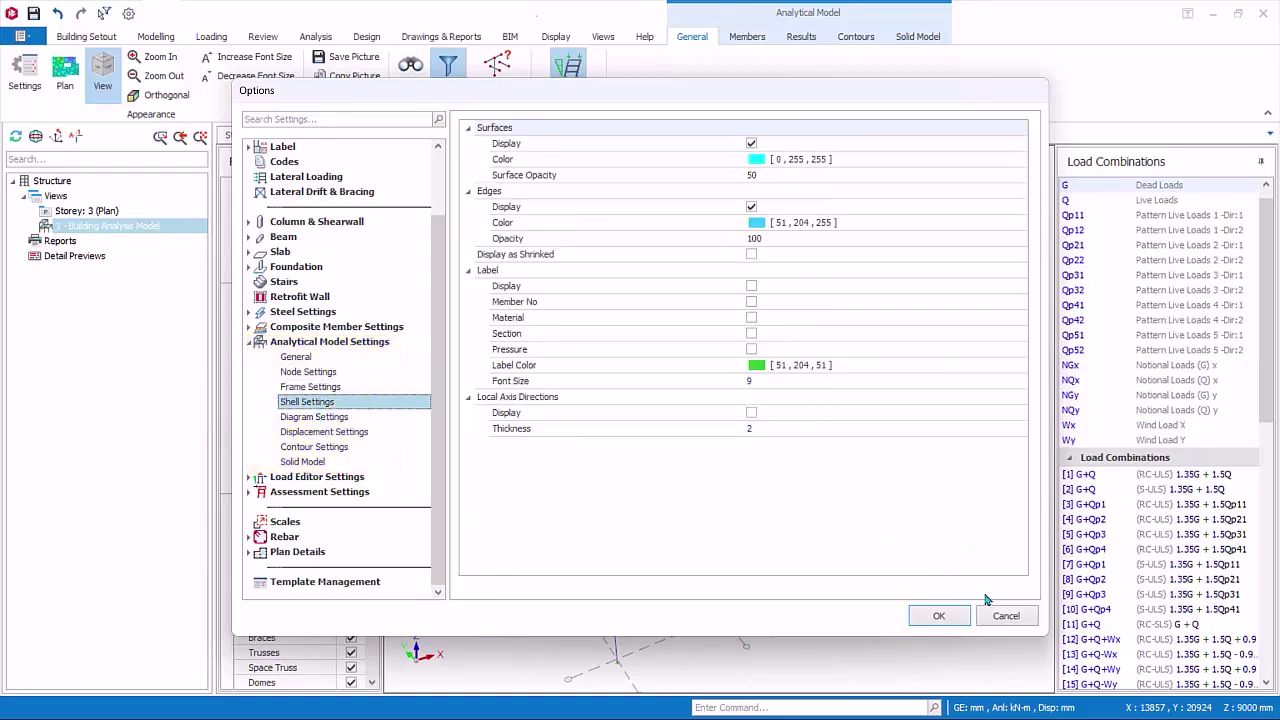
pyautogui.click(1004, 618)
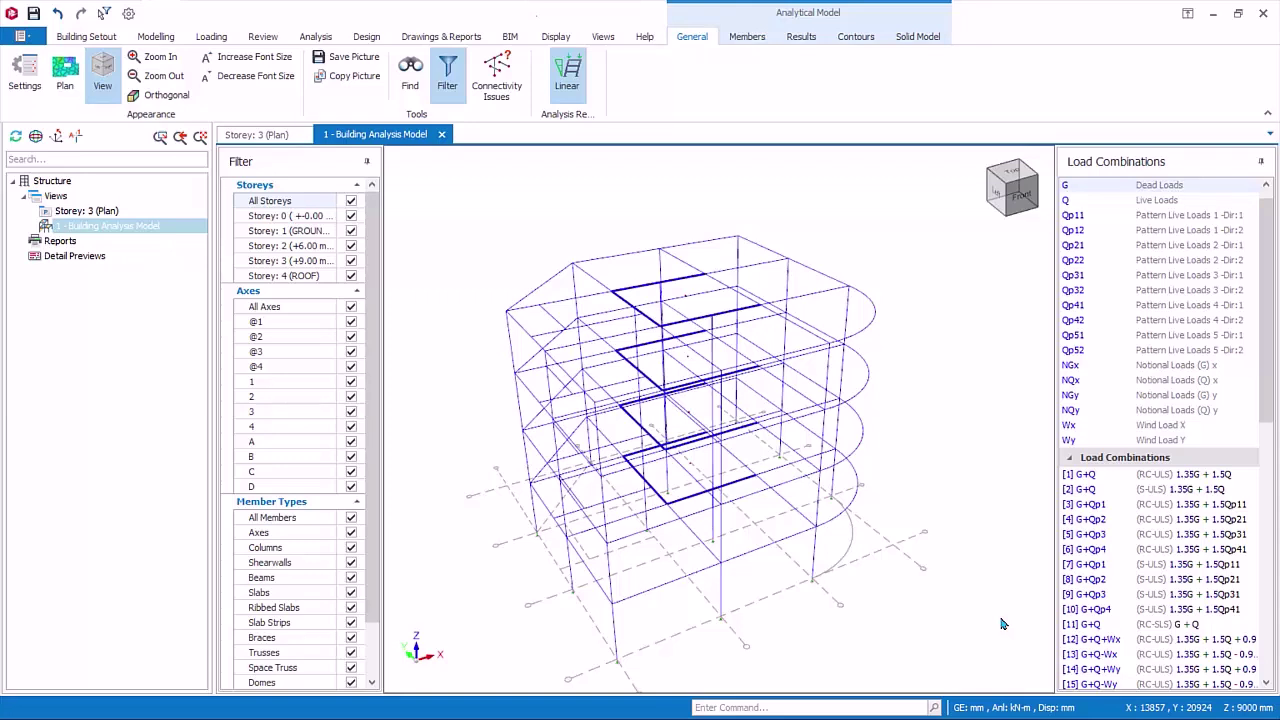
pyautogui.click(66, 76)
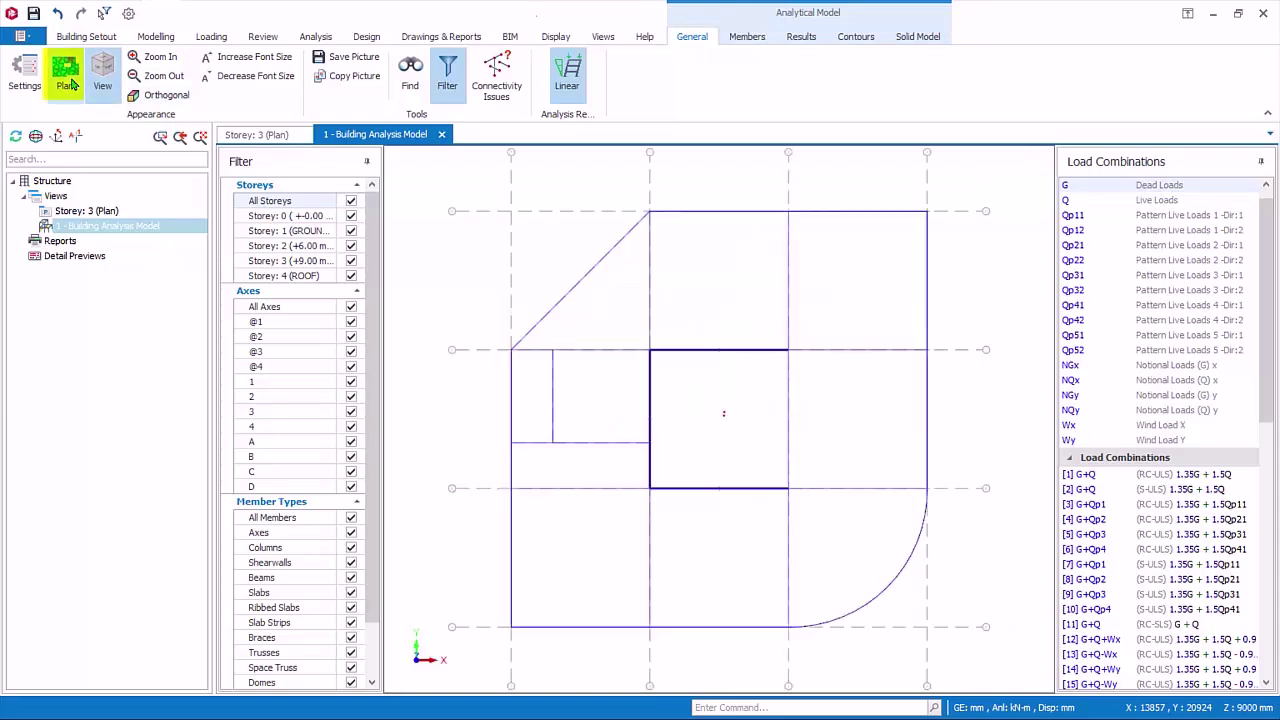
pyautogui.click(72, 84)
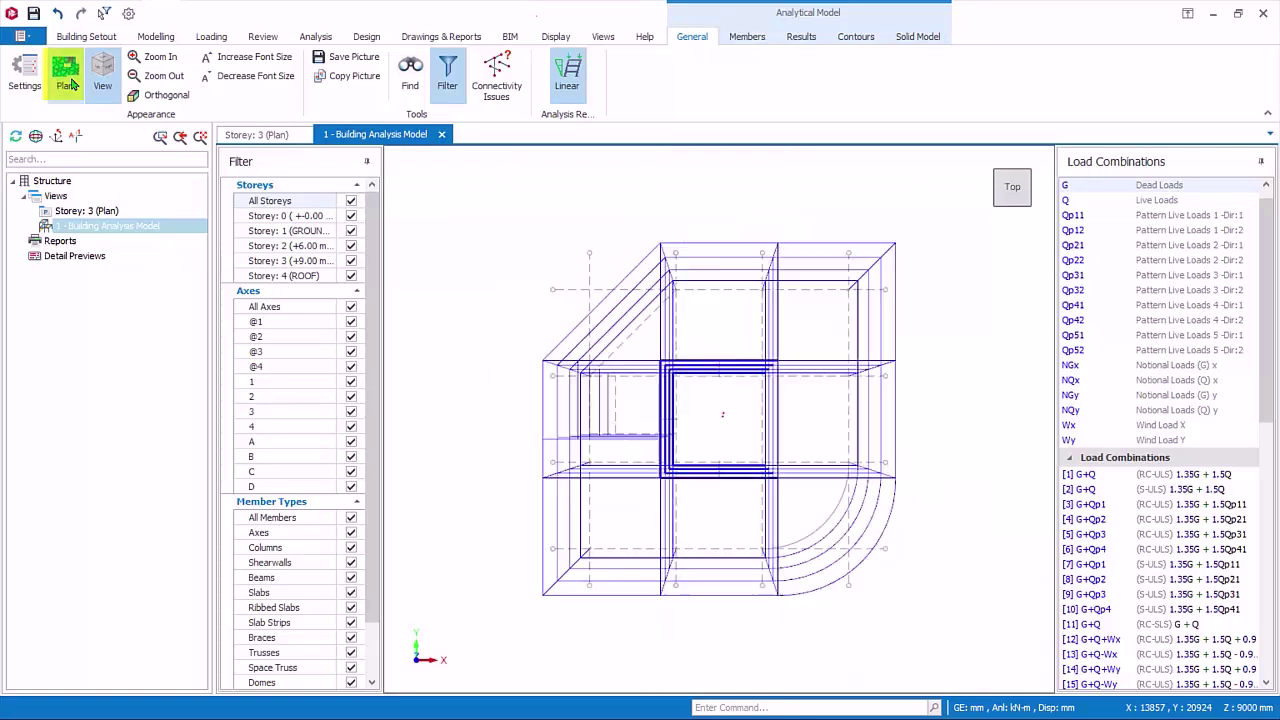
pyautogui.click(998, 205)
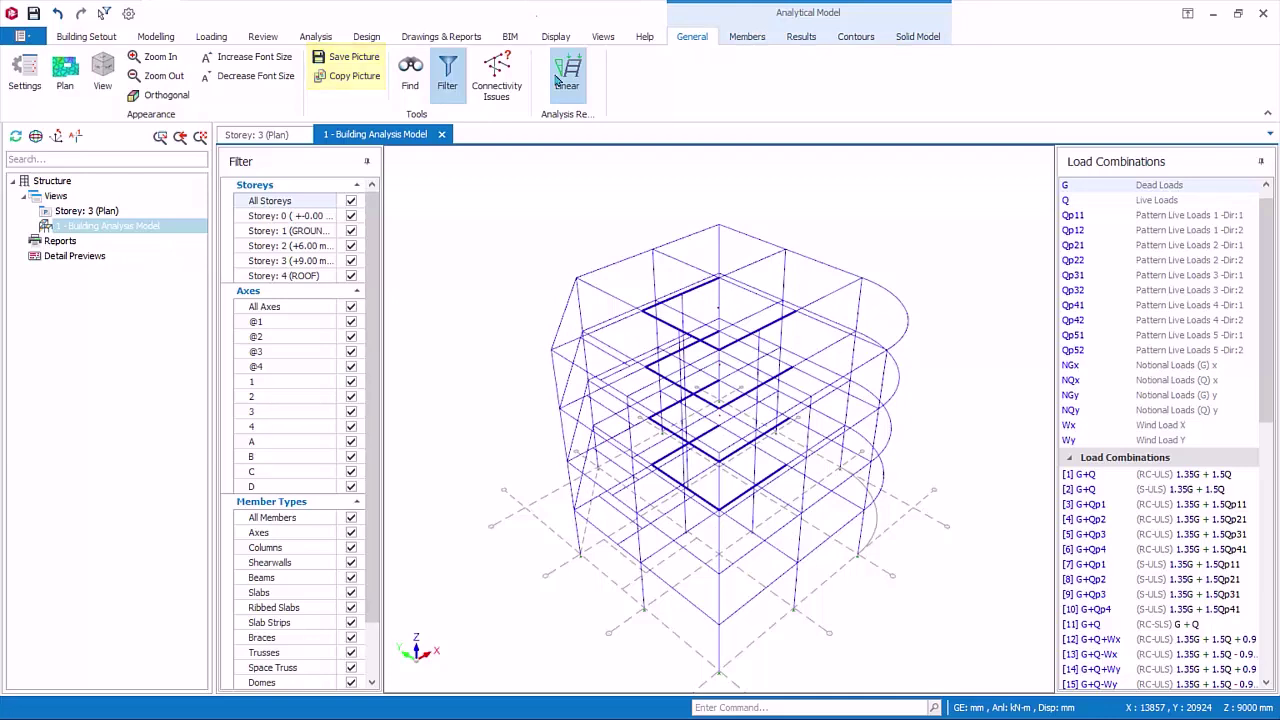
pyautogui.click(410, 72)
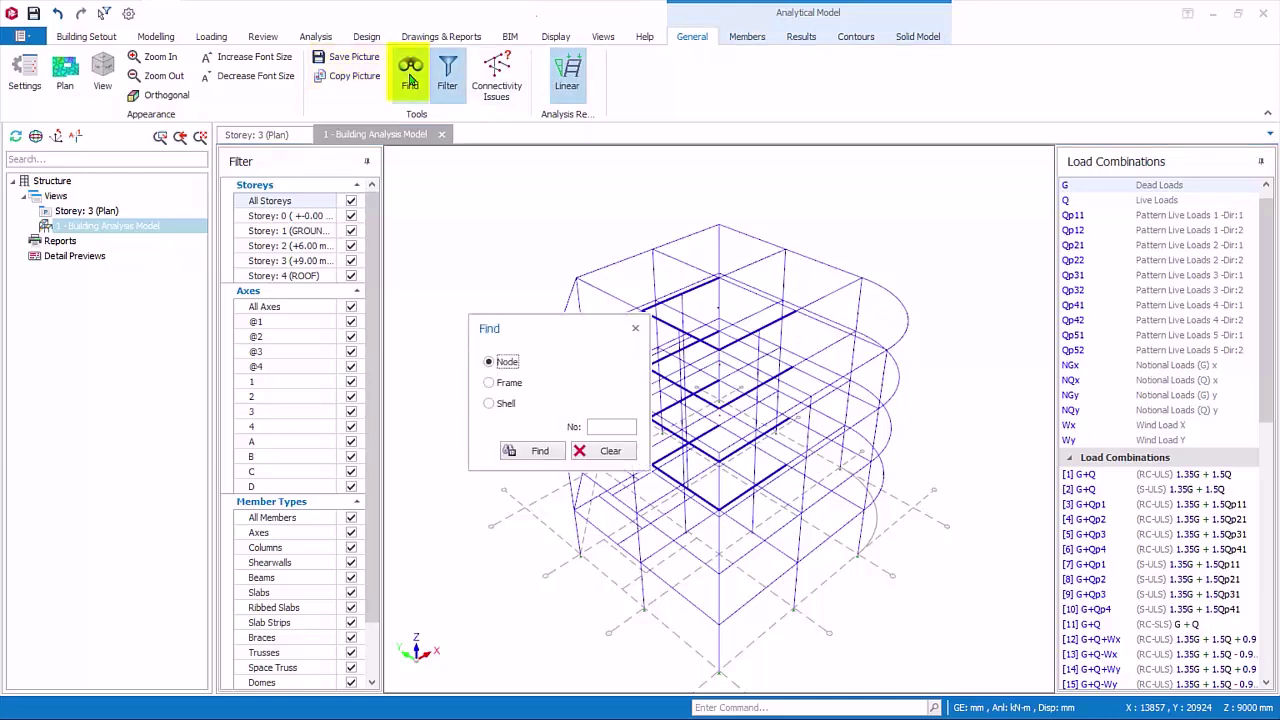
pyautogui.click(610, 424)
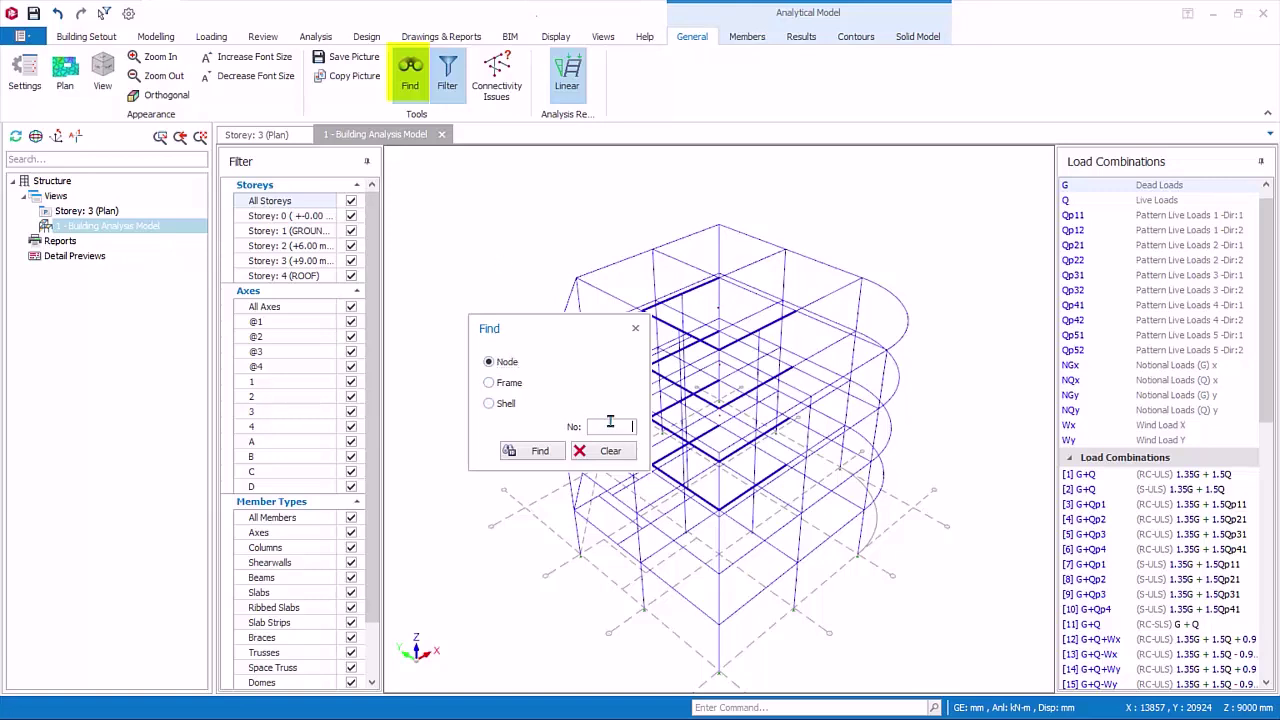
pyautogui.write('1')
pyautogui.click(540, 450)
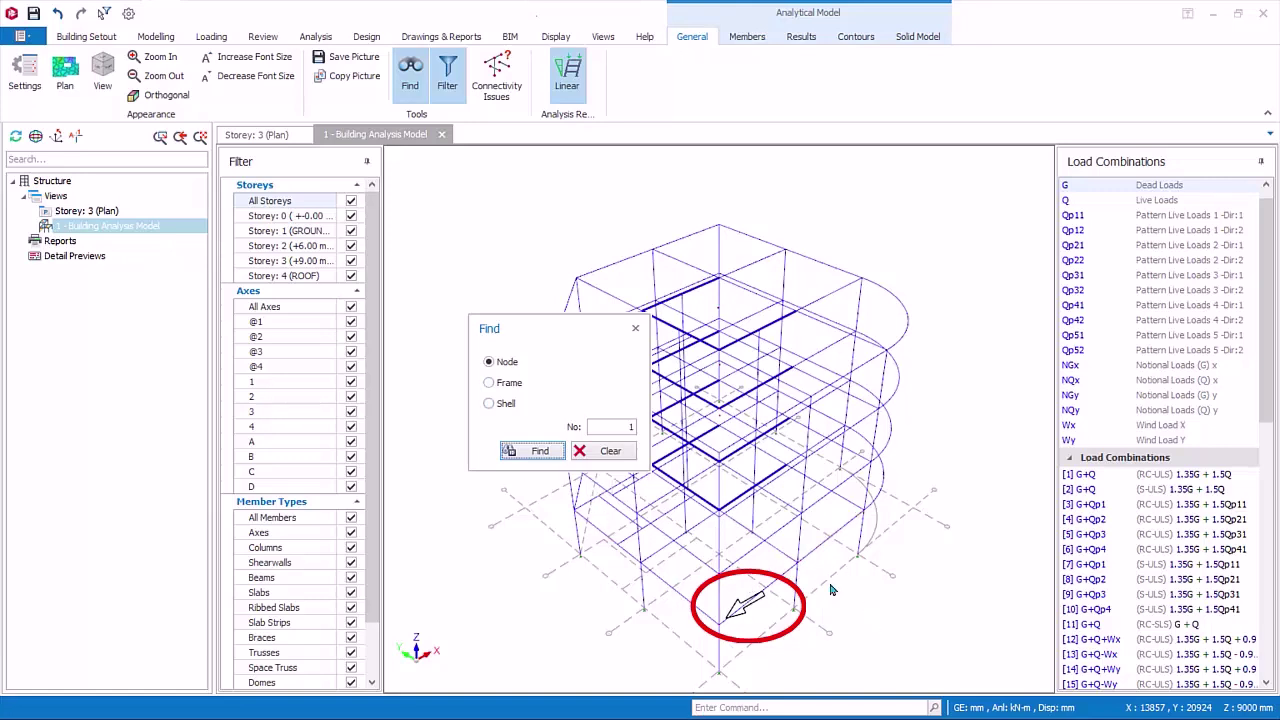
pyautogui.click(636, 329)
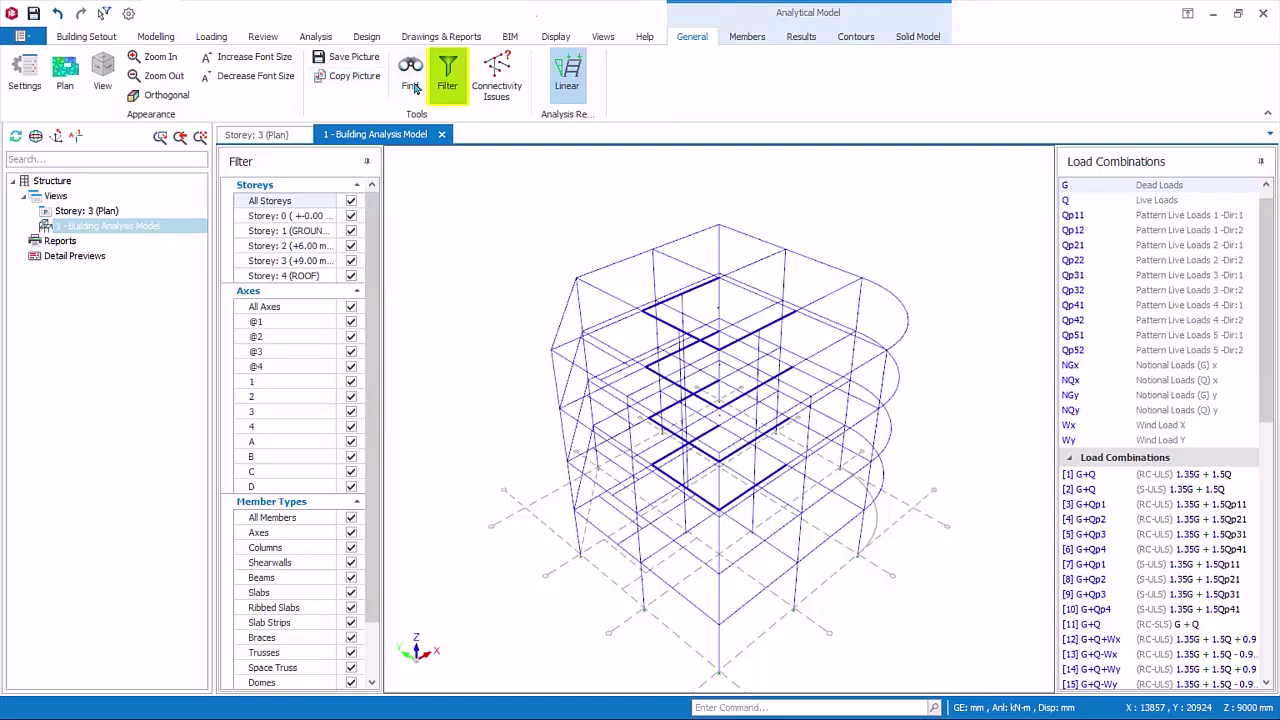
pyautogui.click(457, 78)
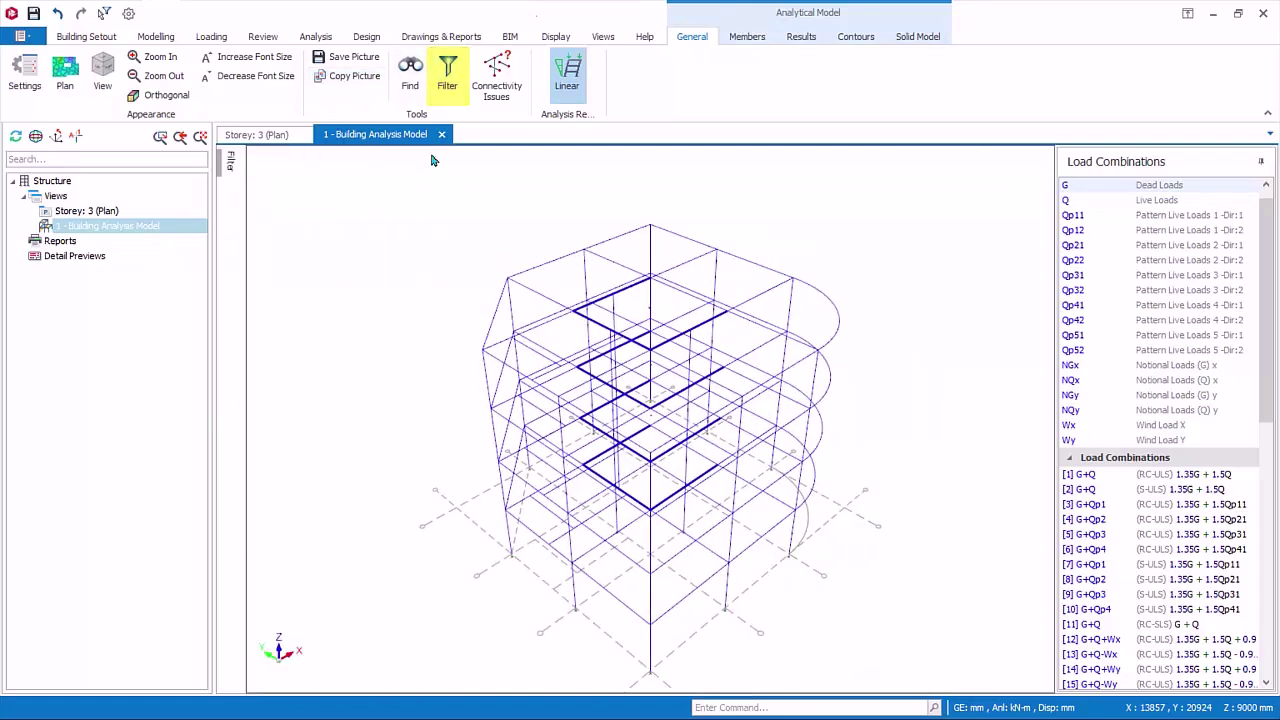
pyautogui.click(447, 80)
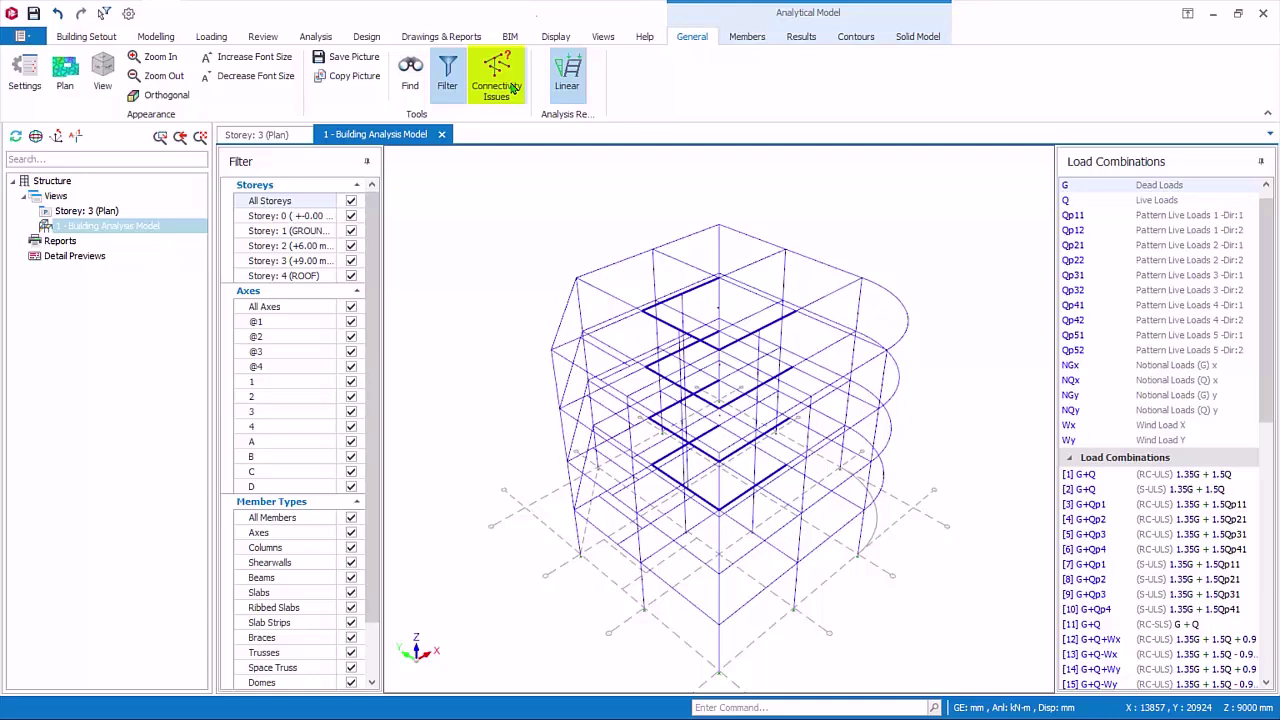
# Step: Run the connectivity check, accept its no-issues result, and bring up the Members display options
pyautogui.click(512, 88)
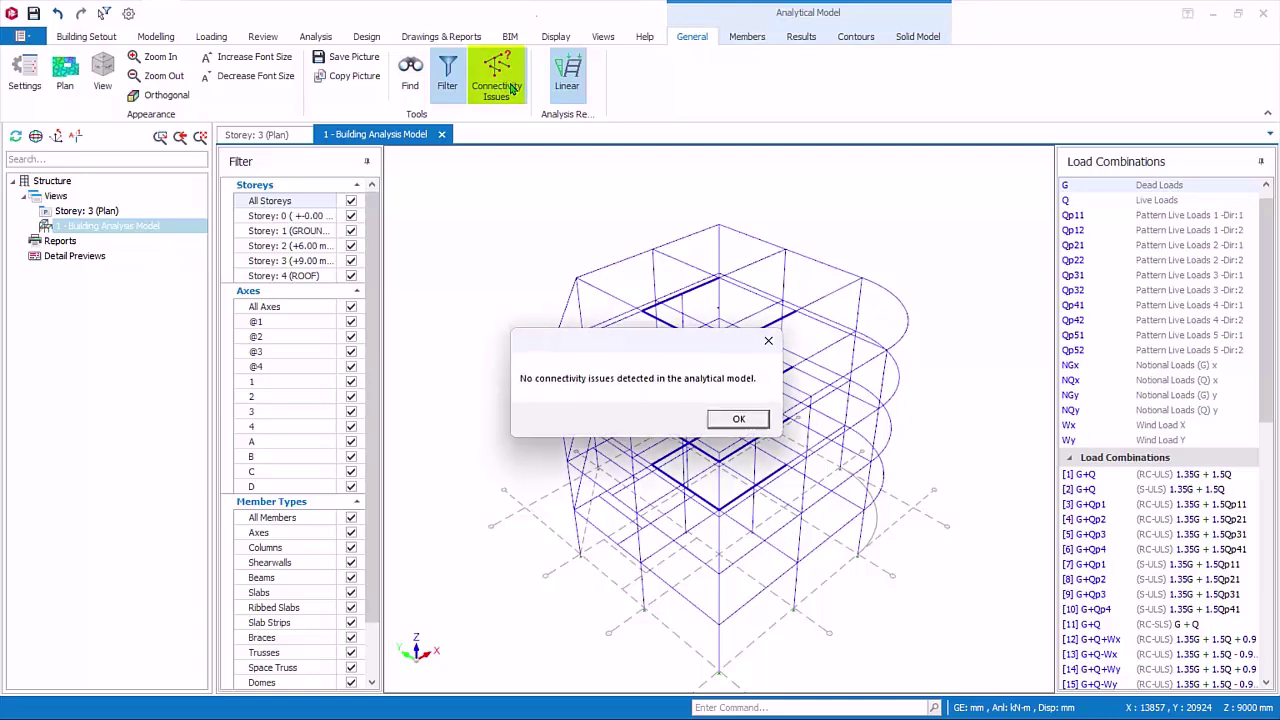
pyautogui.click(738, 418)
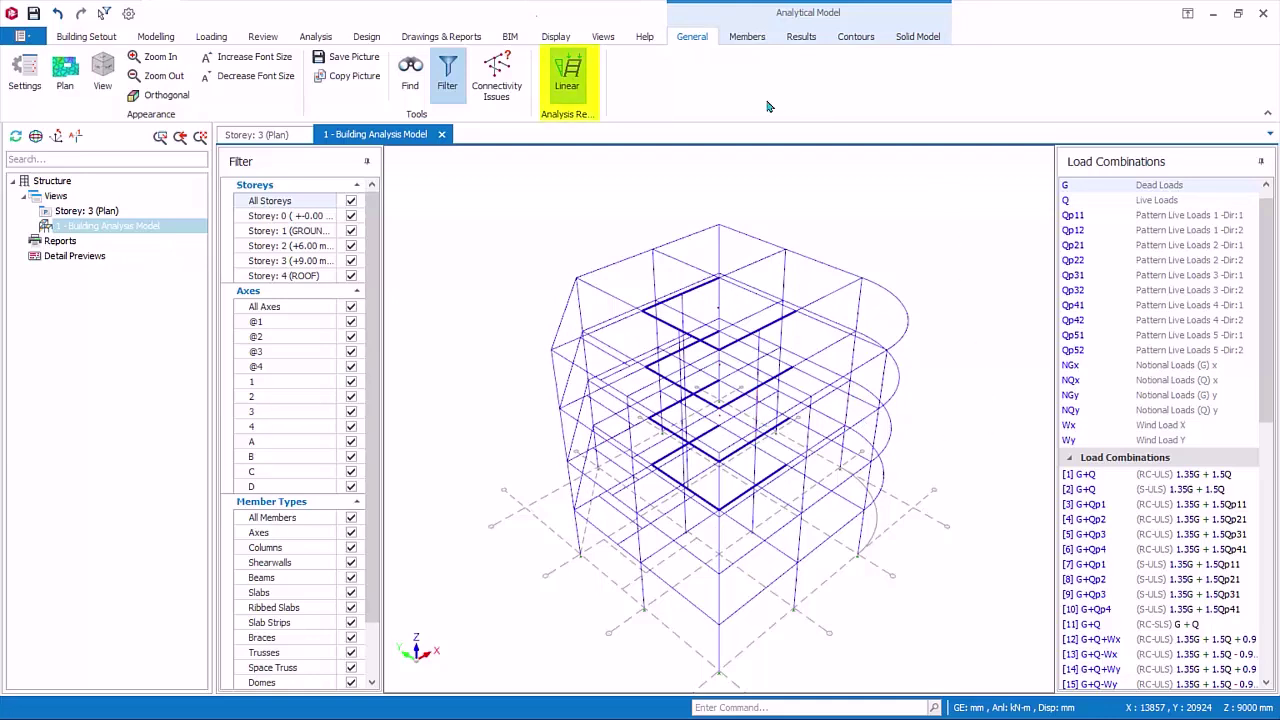
pyautogui.click(749, 38)
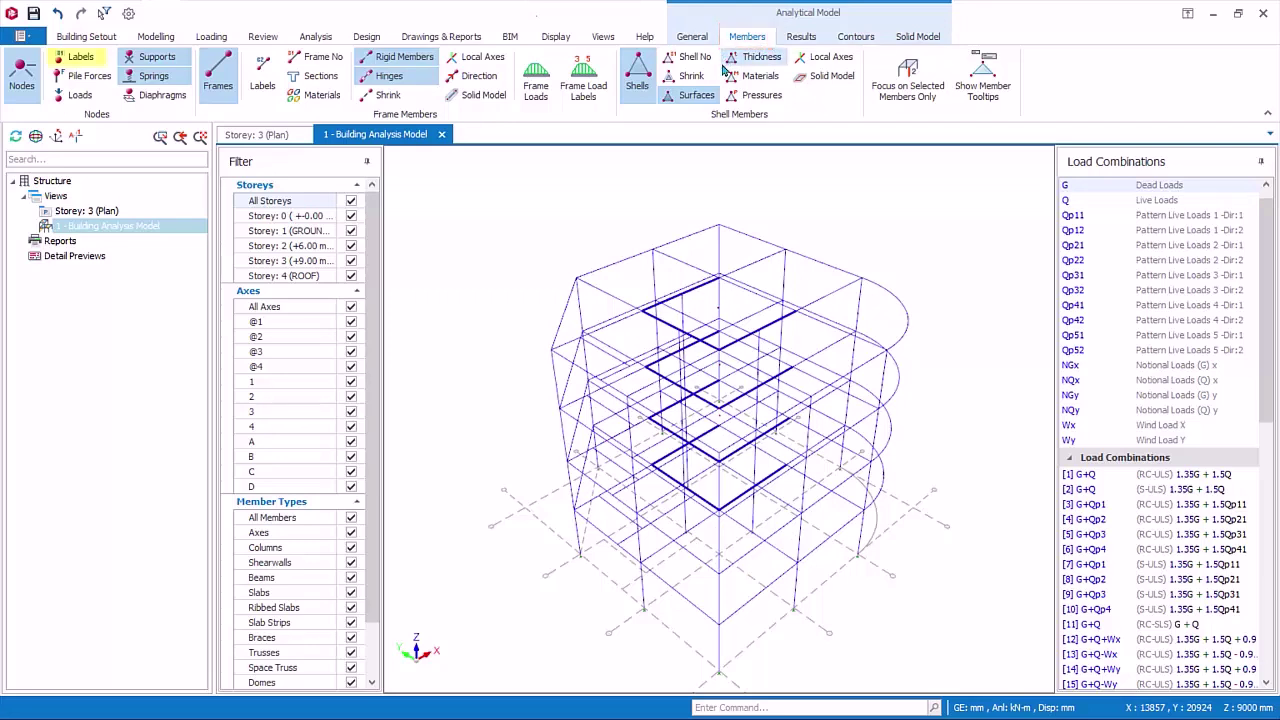
# Step: Turn node number labels off and list the storey diaphragms D1-1 to D4-1
pyautogui.click(80, 57)
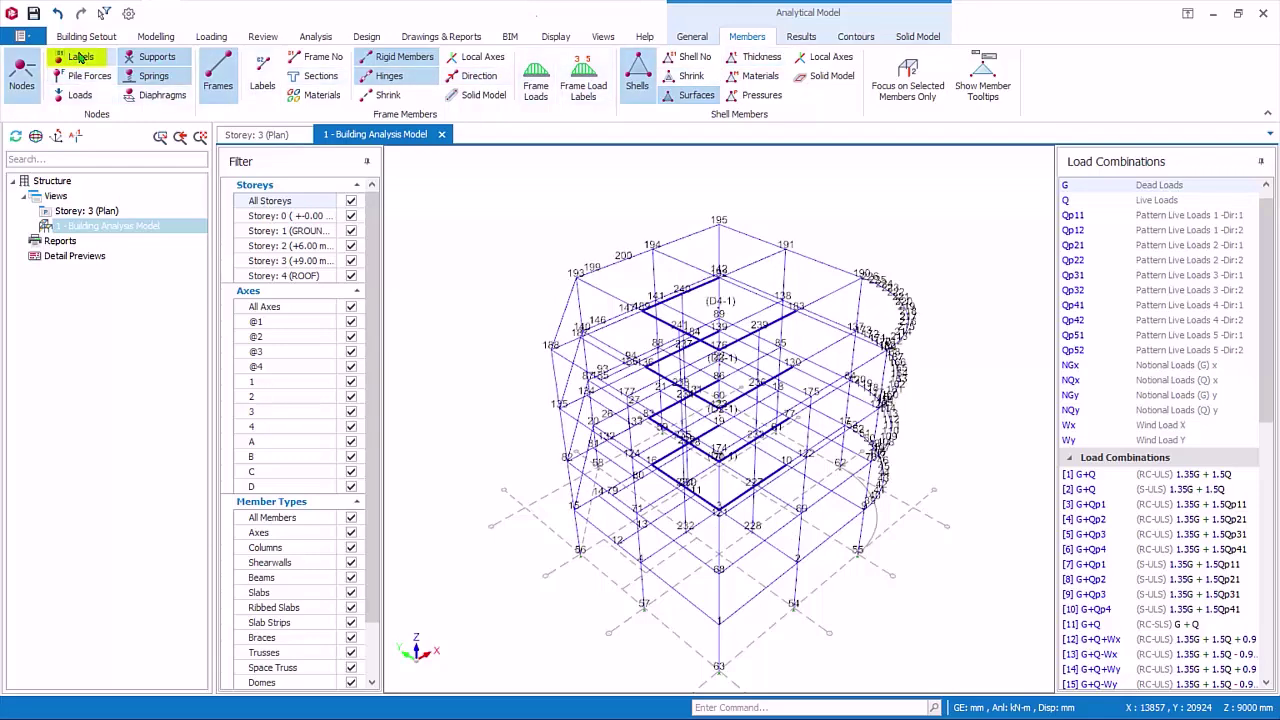
pyautogui.click(80, 57)
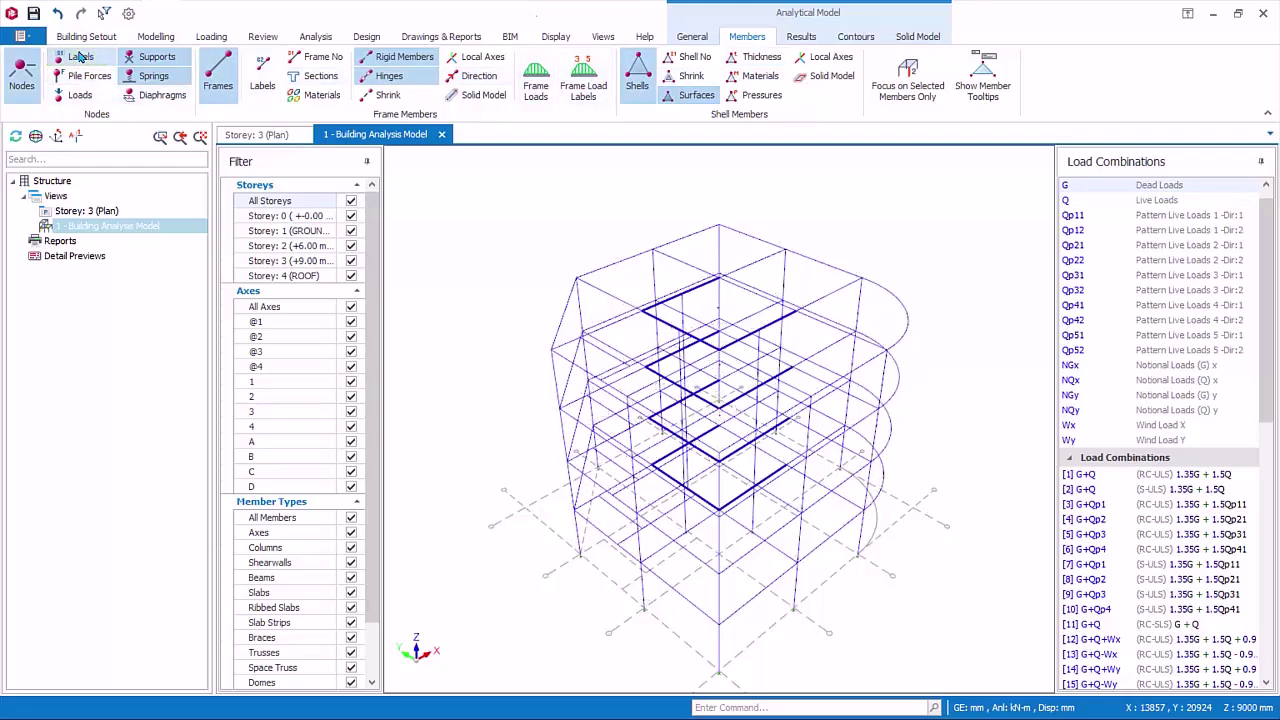
pyautogui.click(181, 97)
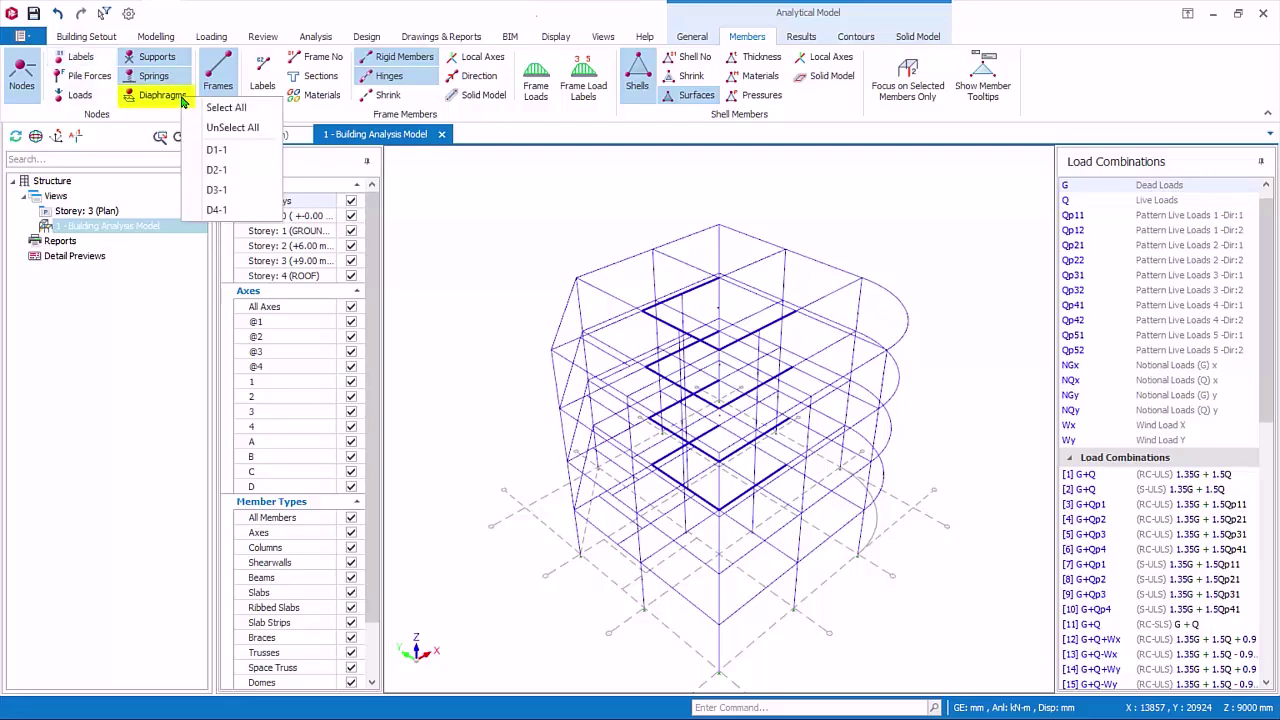
# Step: Display diaphragm D1-1, then show the diaphragm fans on all storeys
pyautogui.click(216, 150)
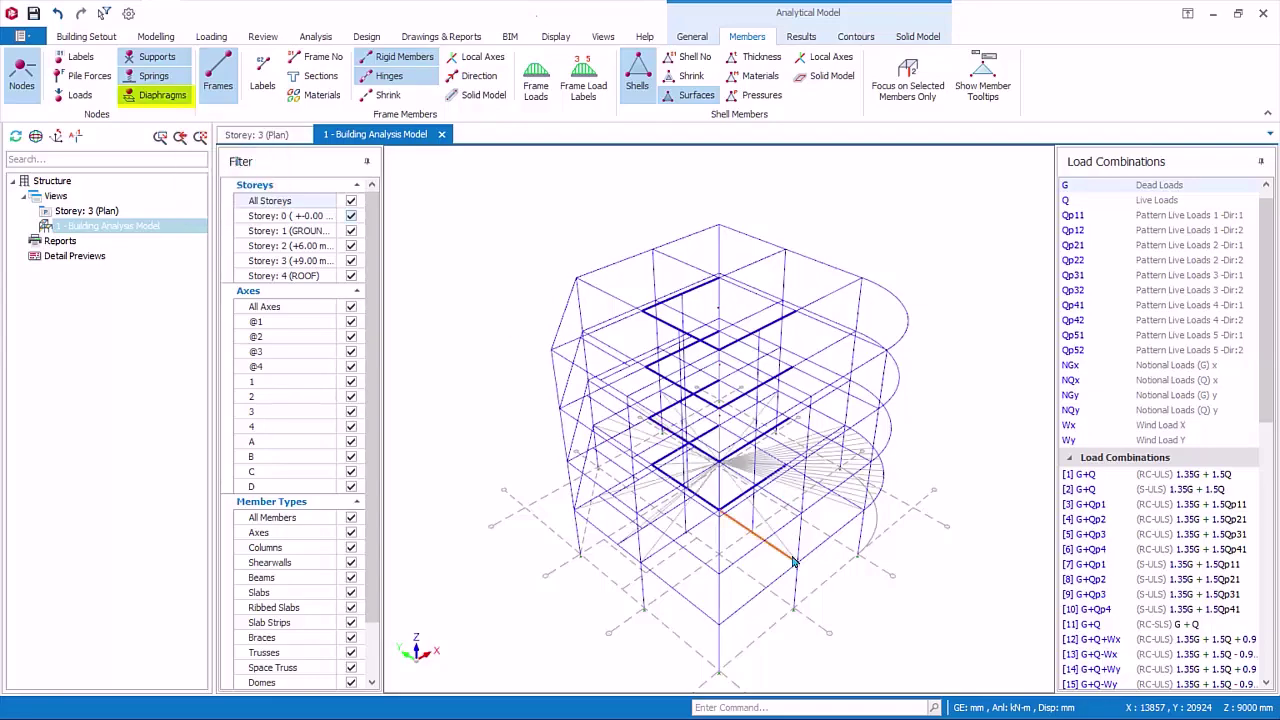
pyautogui.scroll(3, 786, 549)
pyautogui.scroll(-5, 788, 525)
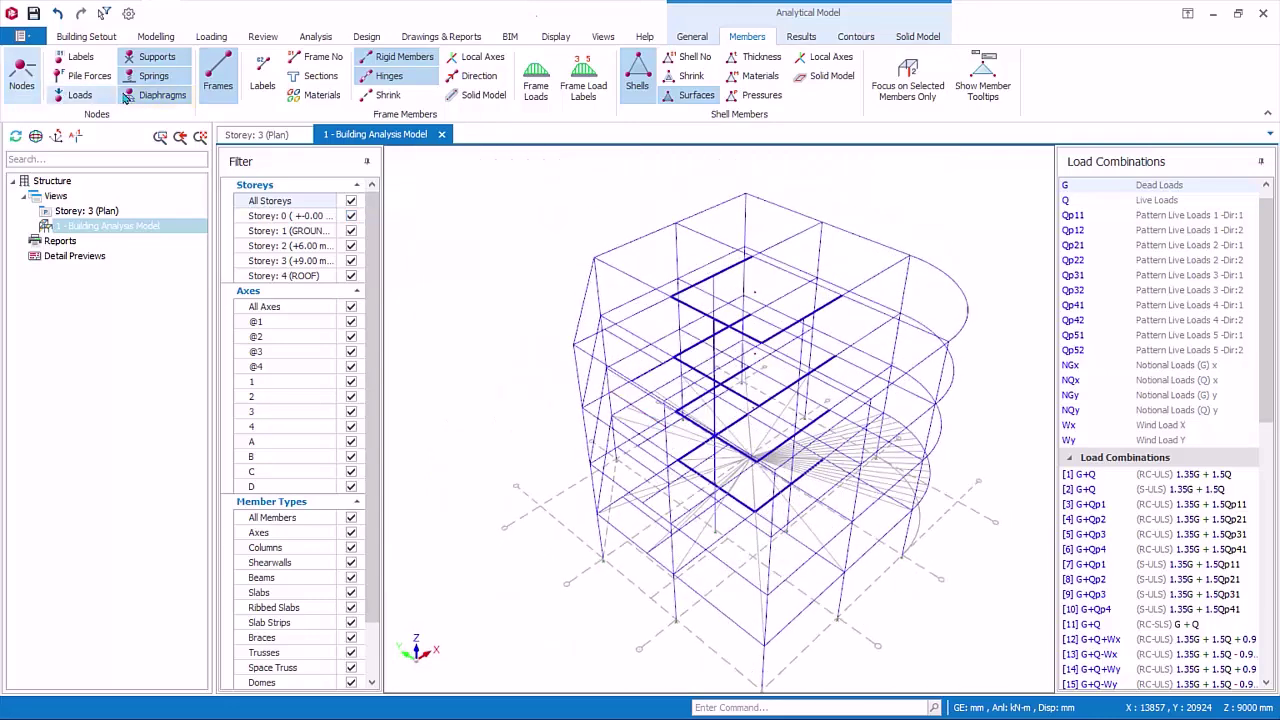
pyautogui.click(155, 95)
pyautogui.click(215, 128)
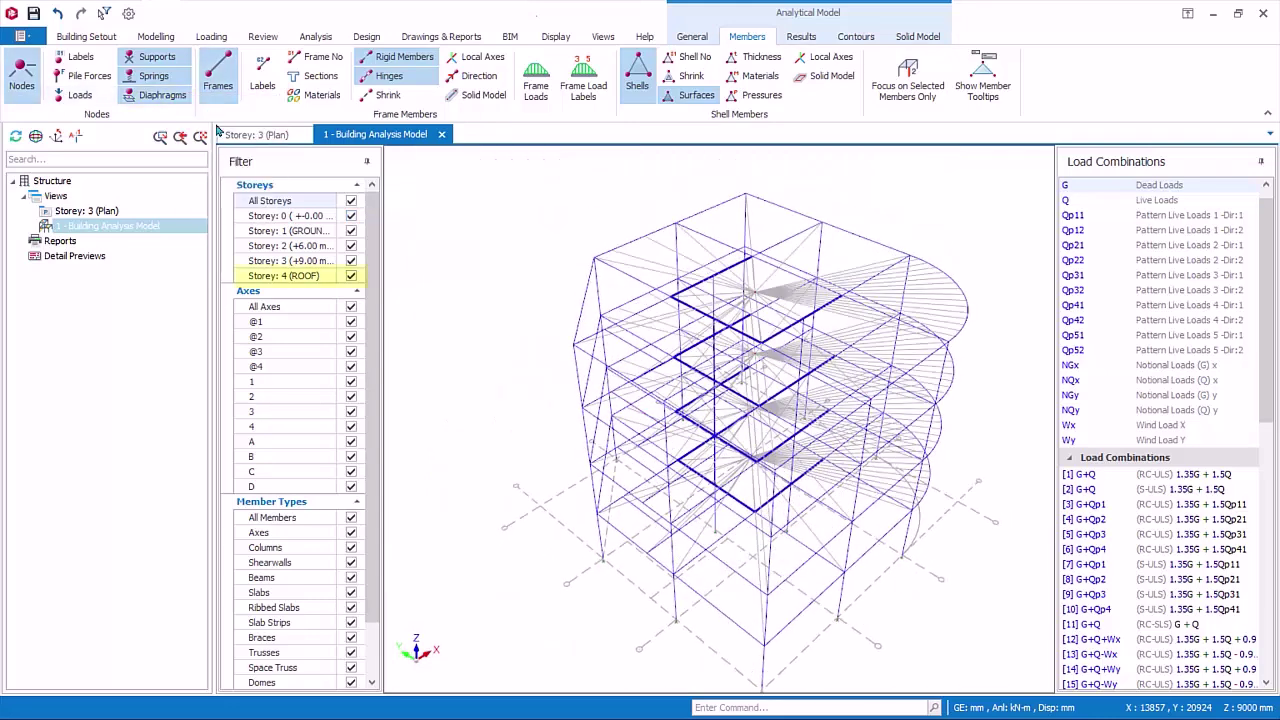
# Step: Filter the model to Storey 4 (ROOF) only and tilt the view onto its frame
pyautogui.click(351, 201)
pyautogui.click(351, 276)
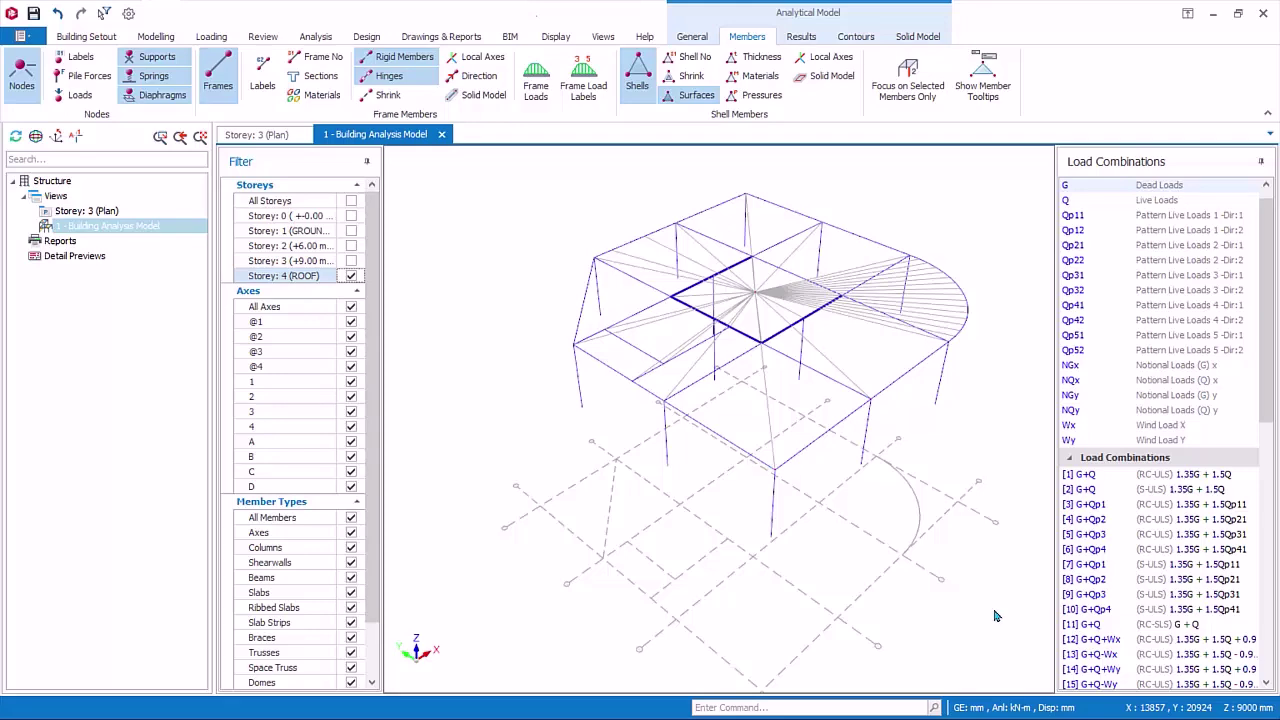
pyautogui.scroll(2, 923, 531)
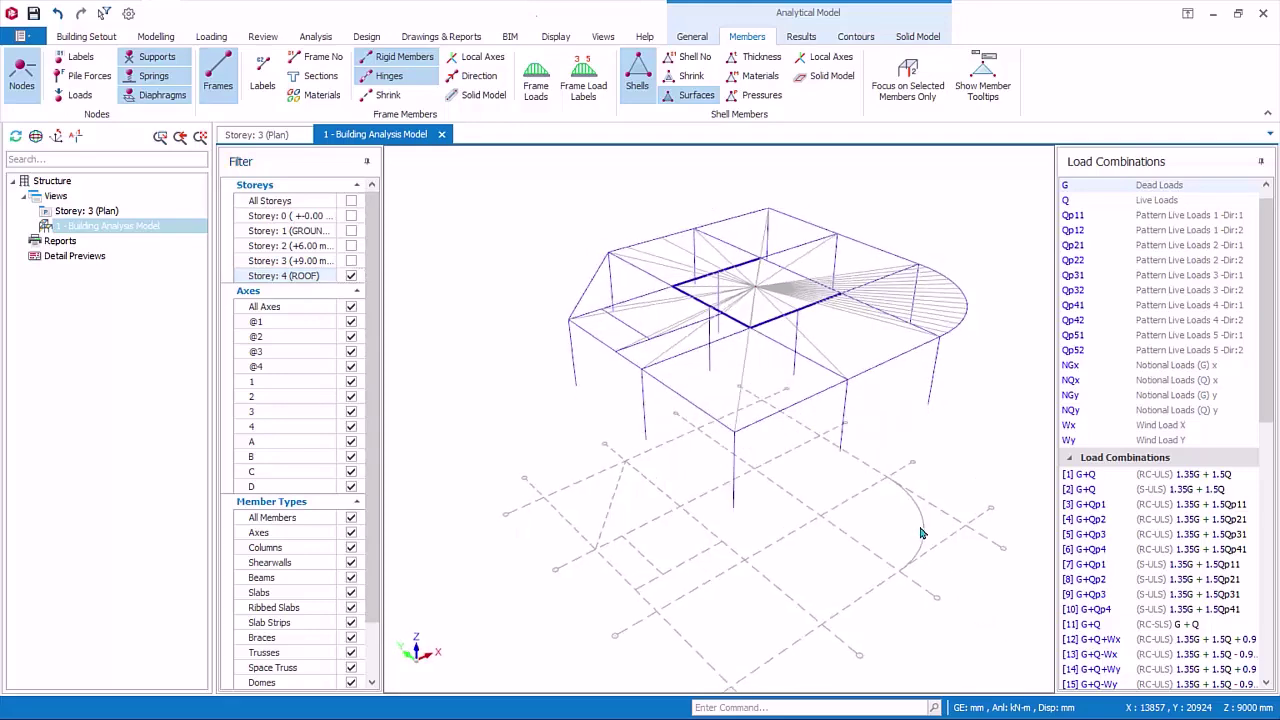
pyautogui.moveTo(923, 531); pyautogui.dragTo(934, 594, button='middle')
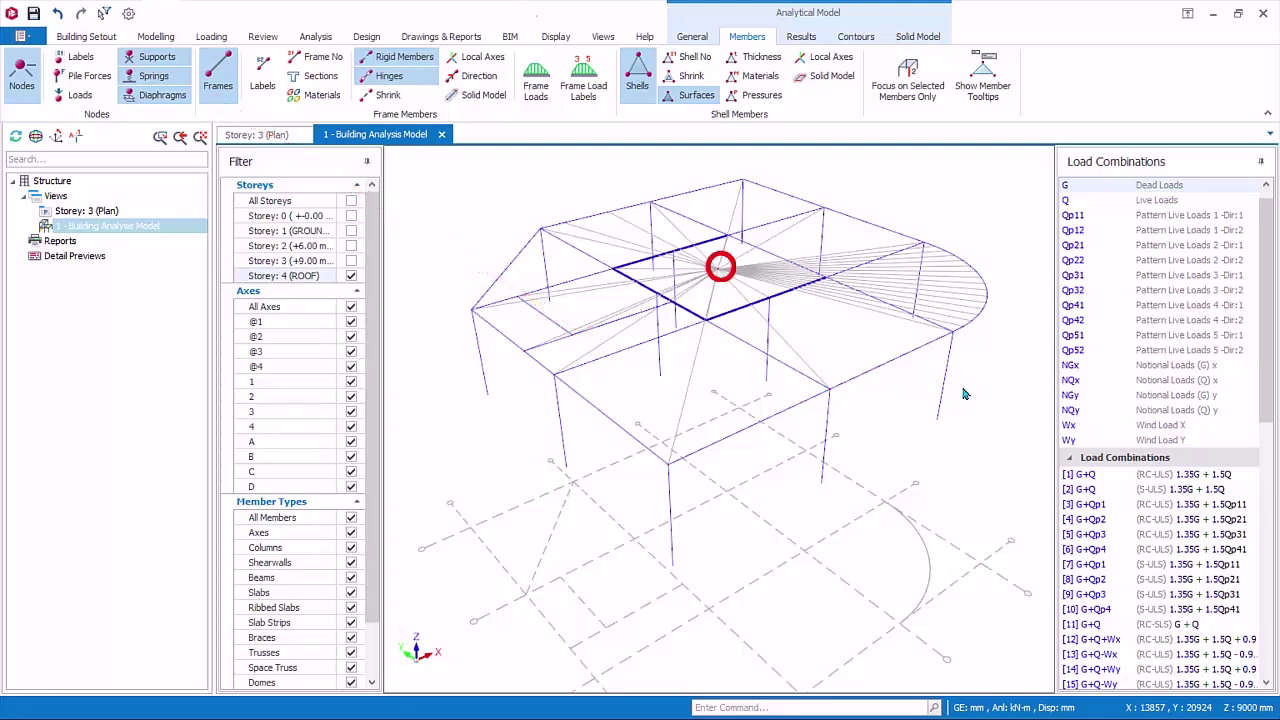
# Step: Unselect all diaphragms, turn on frame labels and frame loads, and show G Dead Loads
pyautogui.rightClick(146, 96)
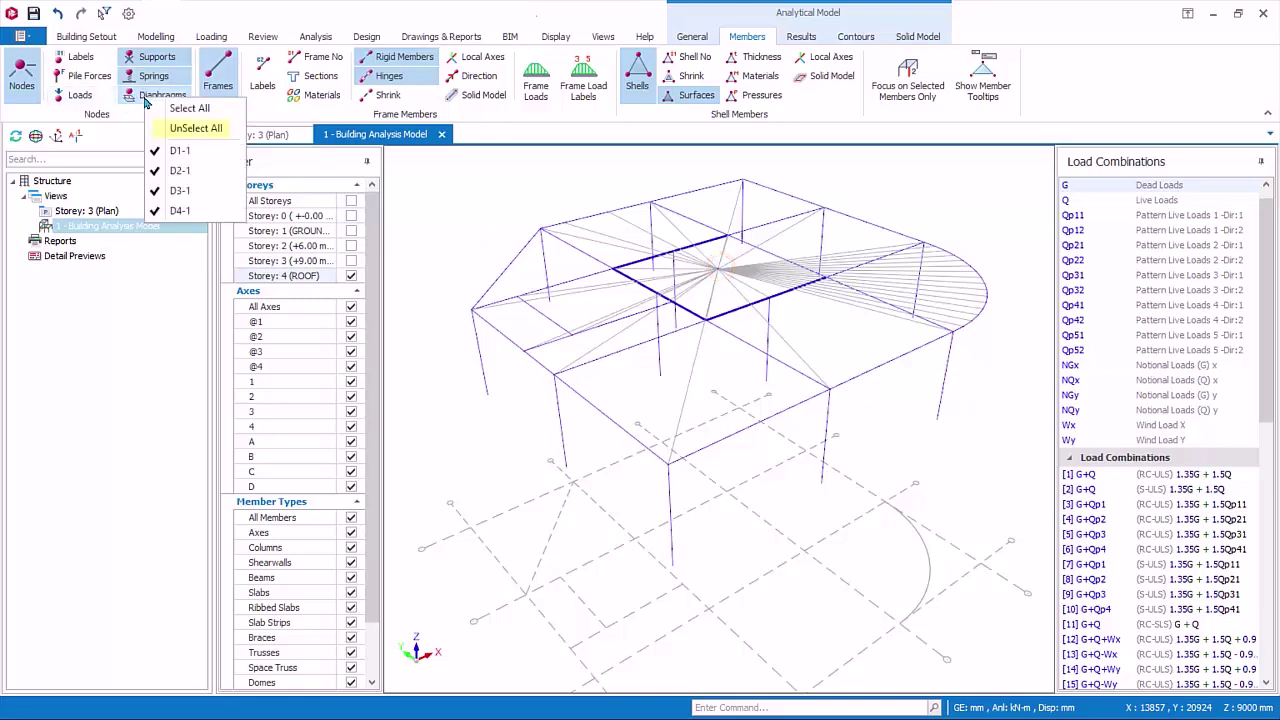
pyautogui.click(177, 129)
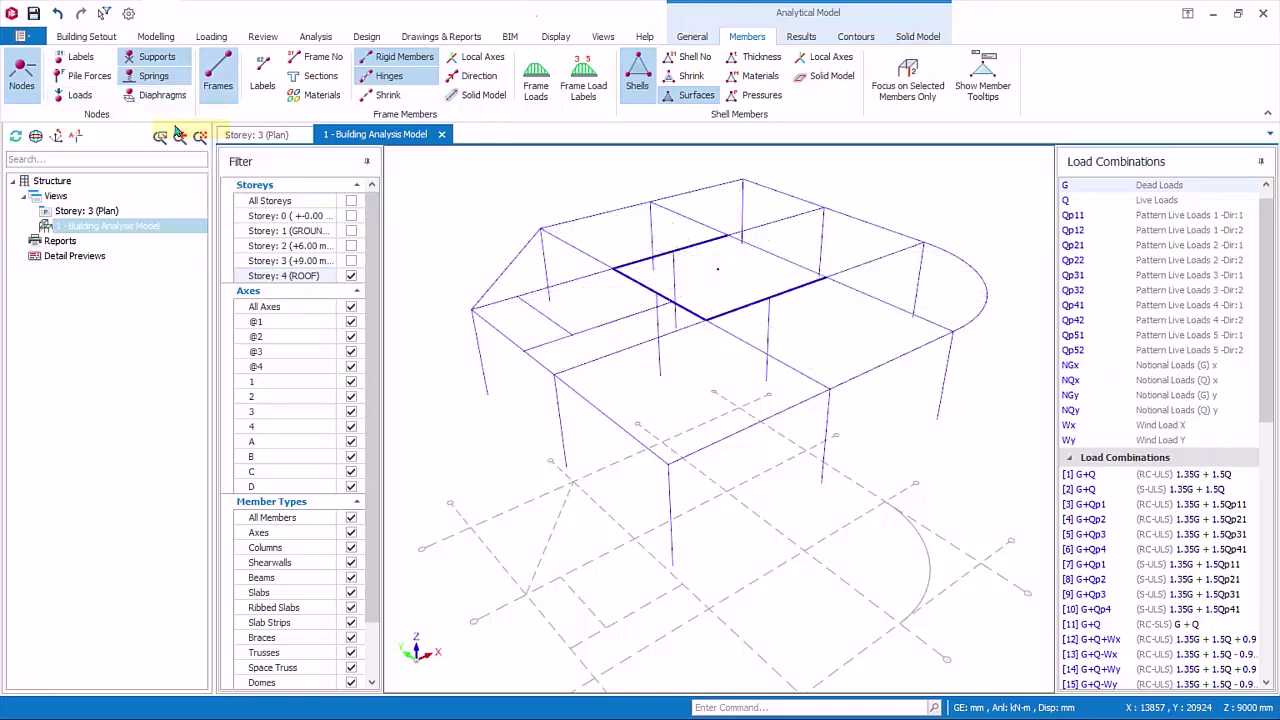
pyautogui.click(262, 86)
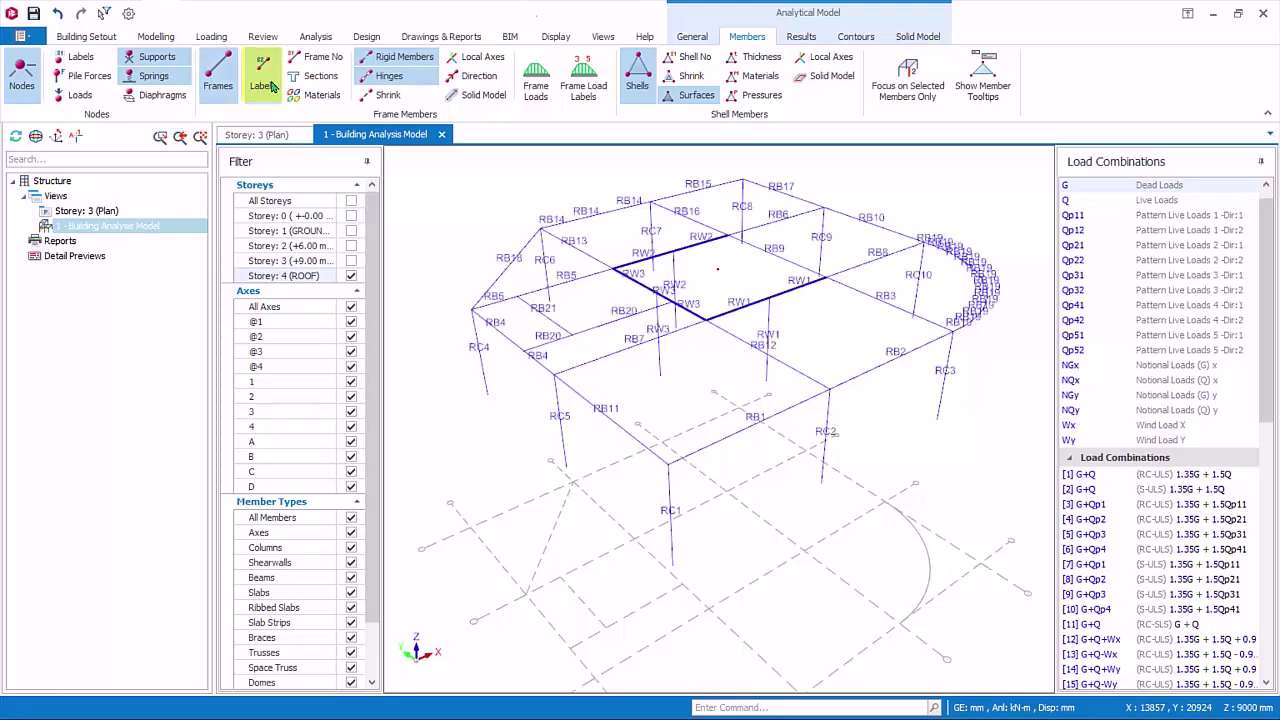
pyautogui.click(543, 88)
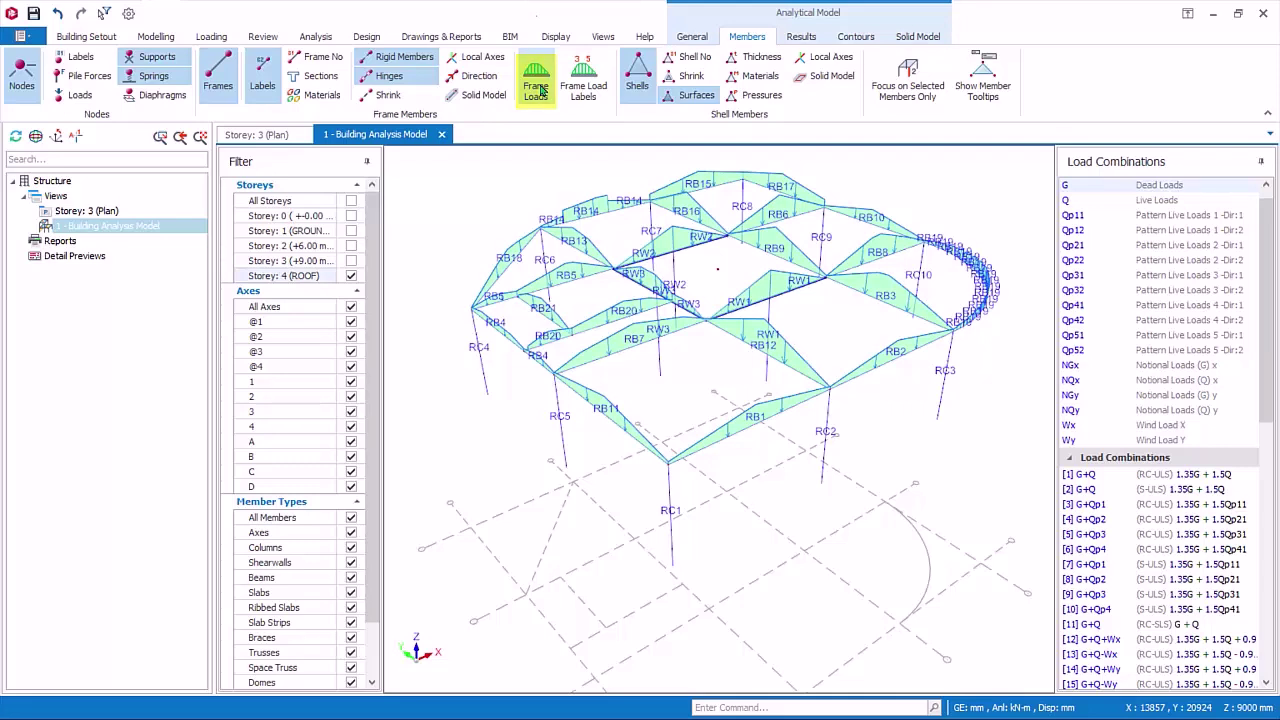
pyautogui.click(1143, 190)
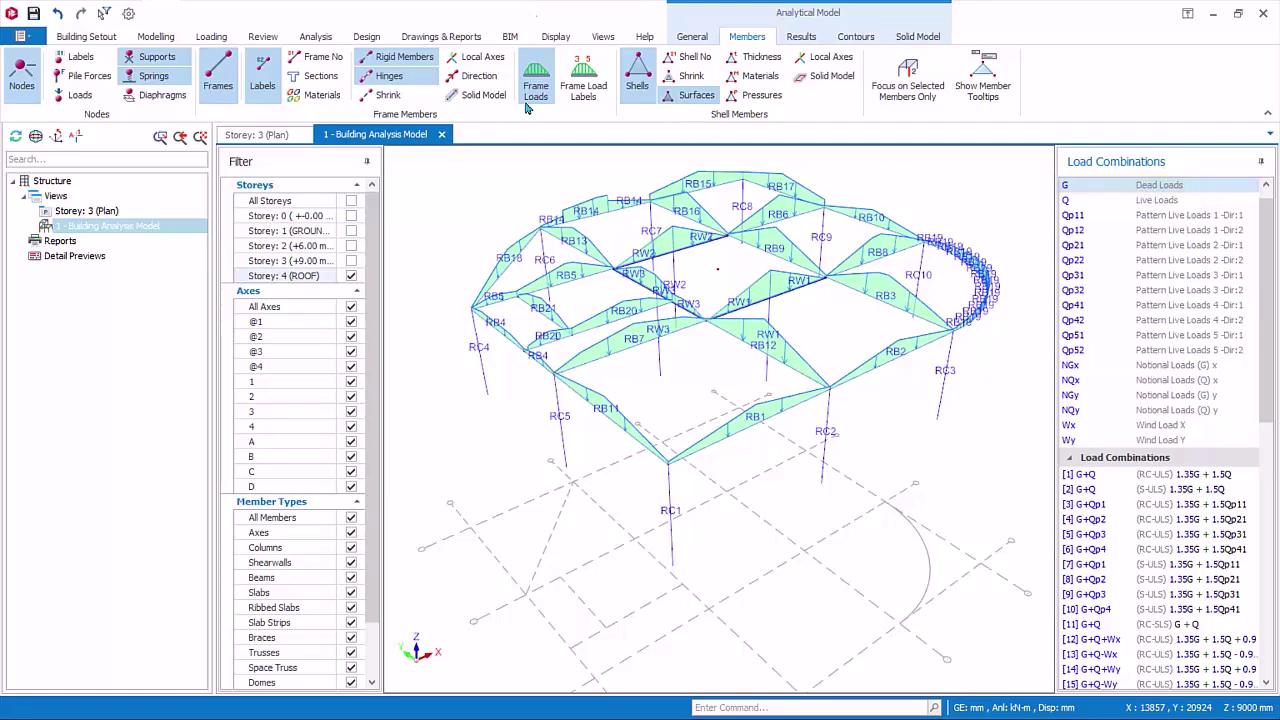
# Step: Label dead-load diagrams in kN/m and zoom and orbit to inspect beam RB14's 15.691 and 21.882 kN/m values
pyautogui.click(583, 90)
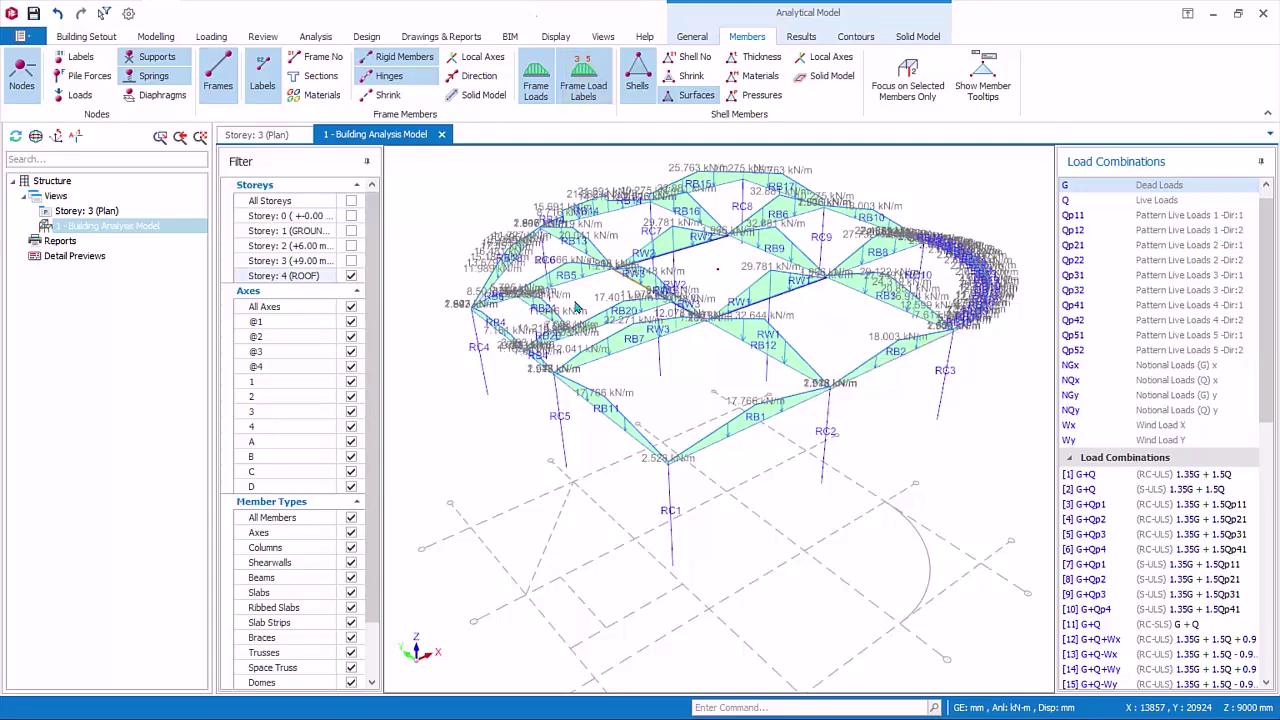
pyautogui.scroll(3, 703, 404)
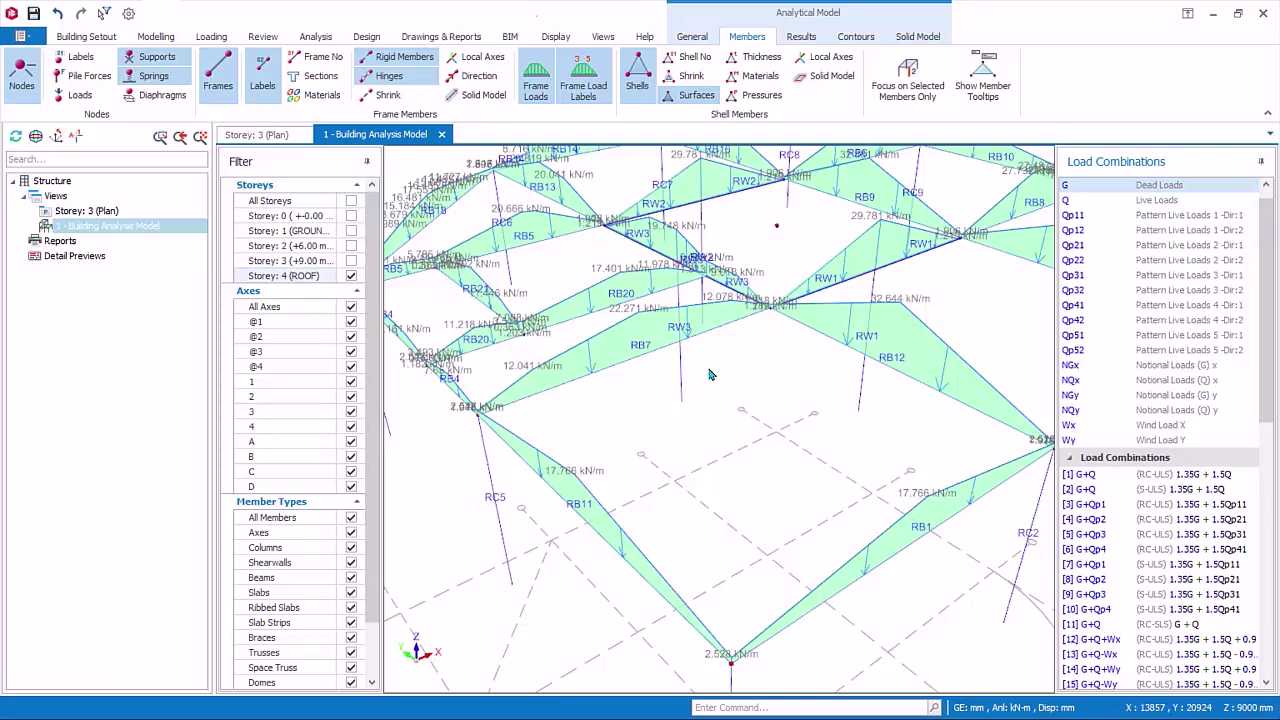
pyautogui.moveTo(901, 369); pyautogui.dragTo(729, 429, button='middle')
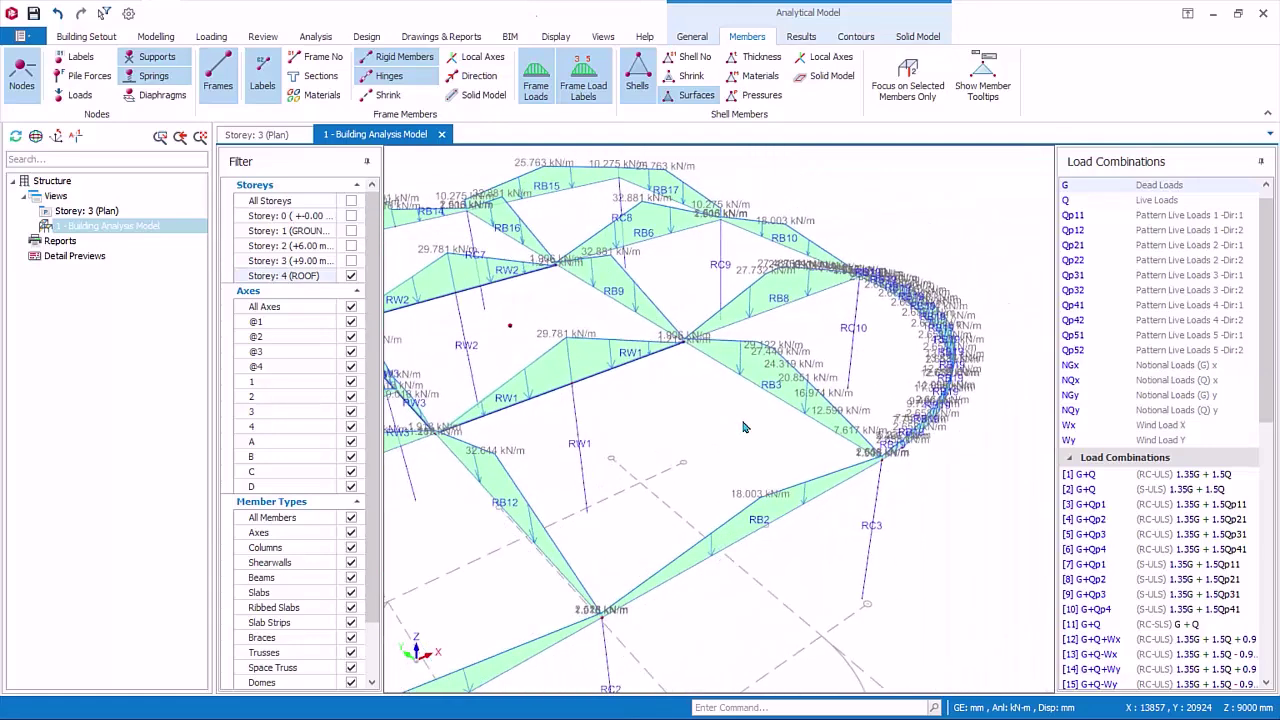
pyautogui.moveTo(551, 366); pyautogui.dragTo(801, 428, button='middle')
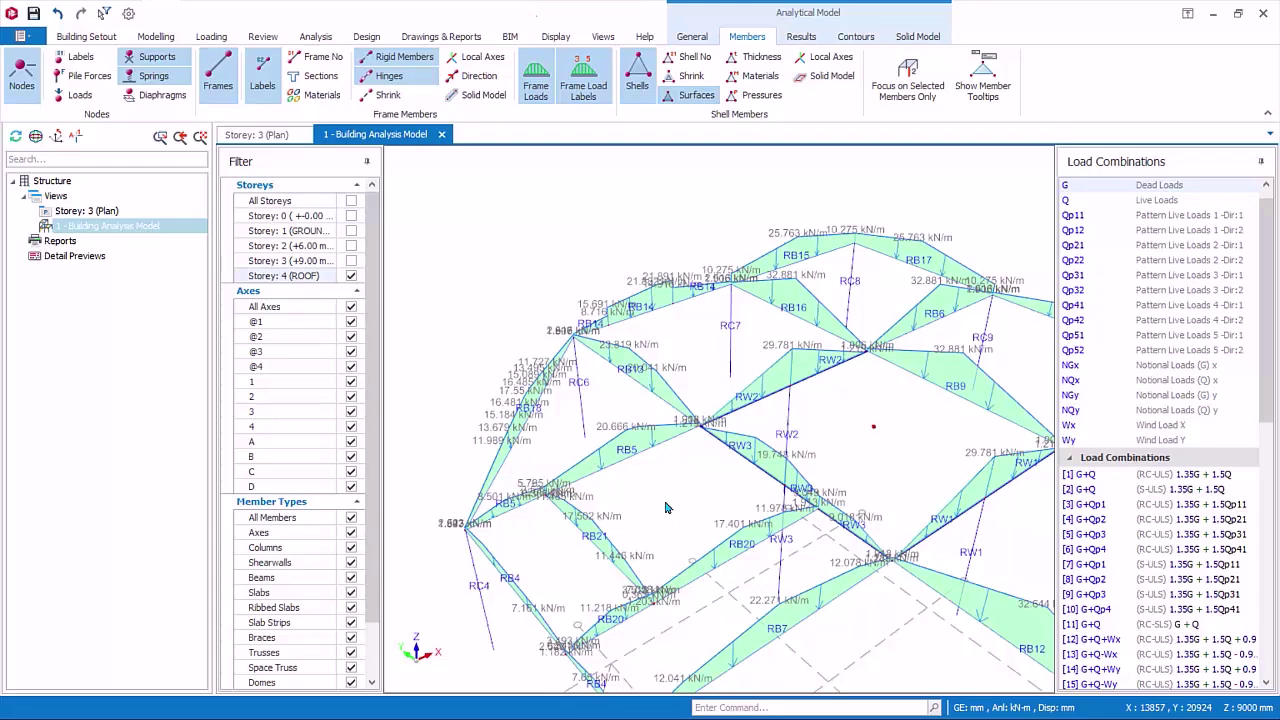
pyautogui.moveTo(769, 390); pyautogui.dragTo(739, 412, button='middle')
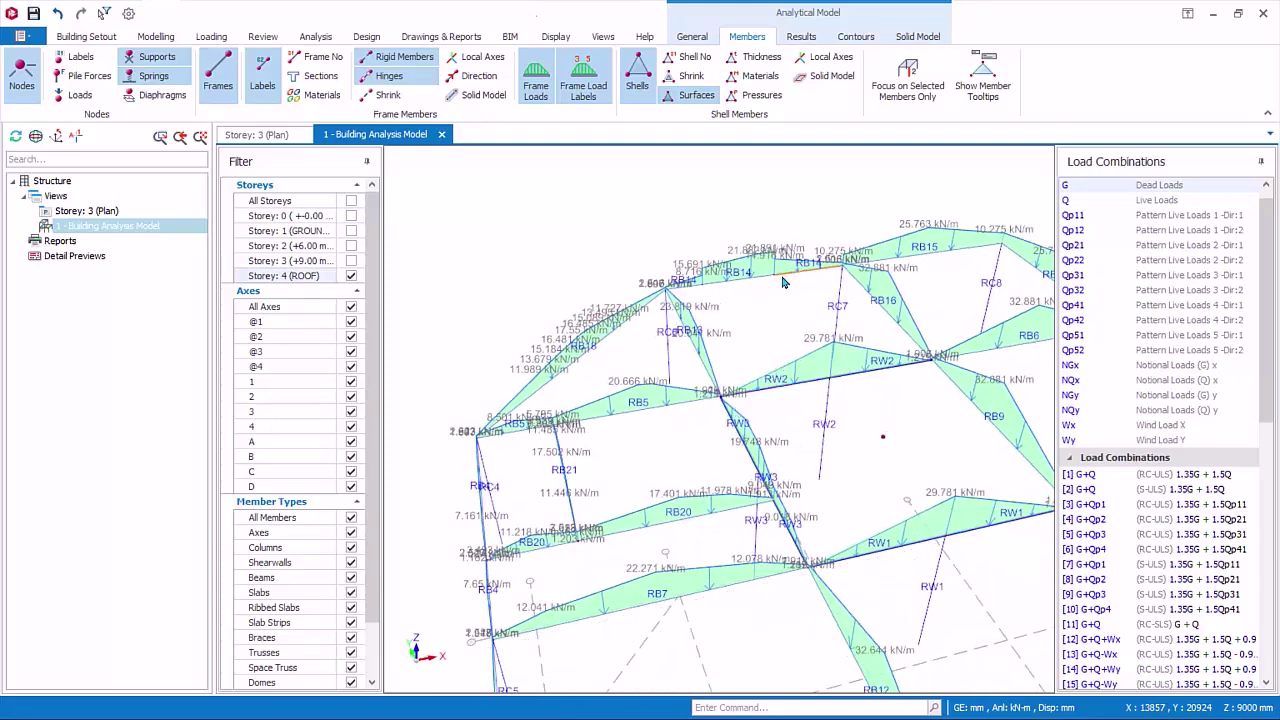
pyautogui.scroll(5, 783, 283)
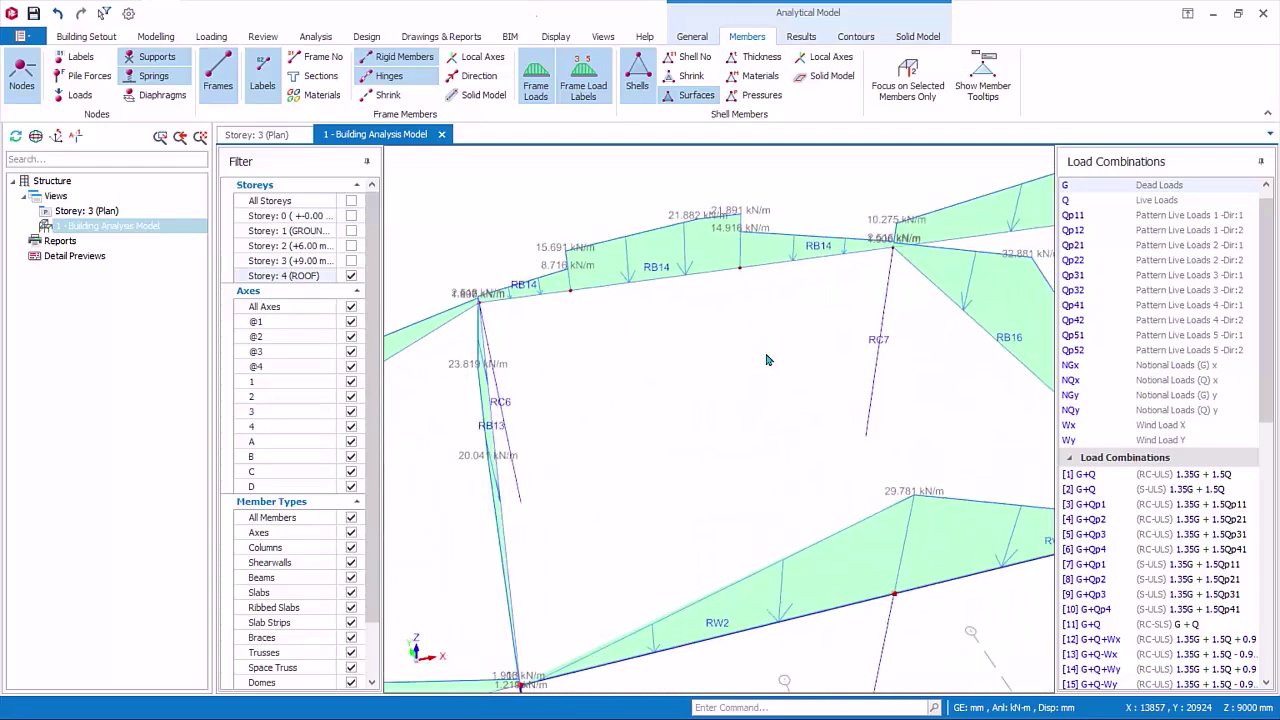
pyautogui.moveTo(767, 360); pyautogui.dragTo(755, 369, button='middle')
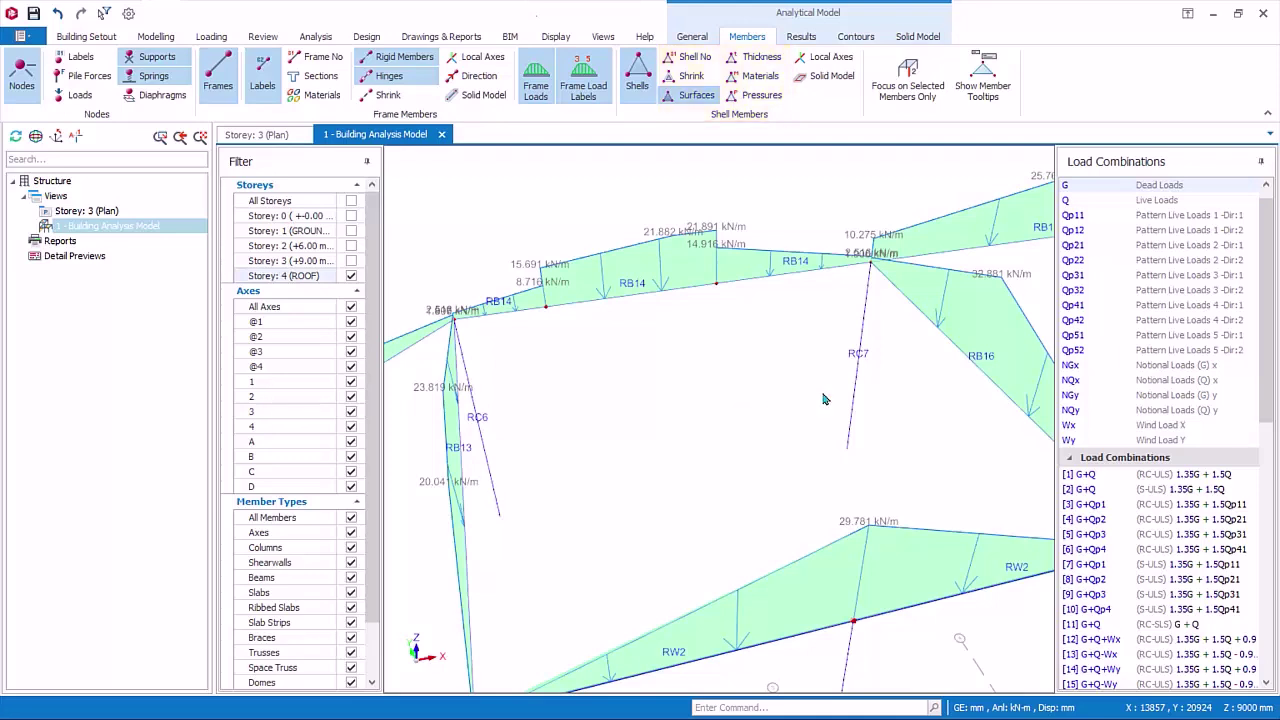
# Step: Show the Q Live Loads case on the roof frame and hide the frame member labels
pyautogui.click(1068, 201)
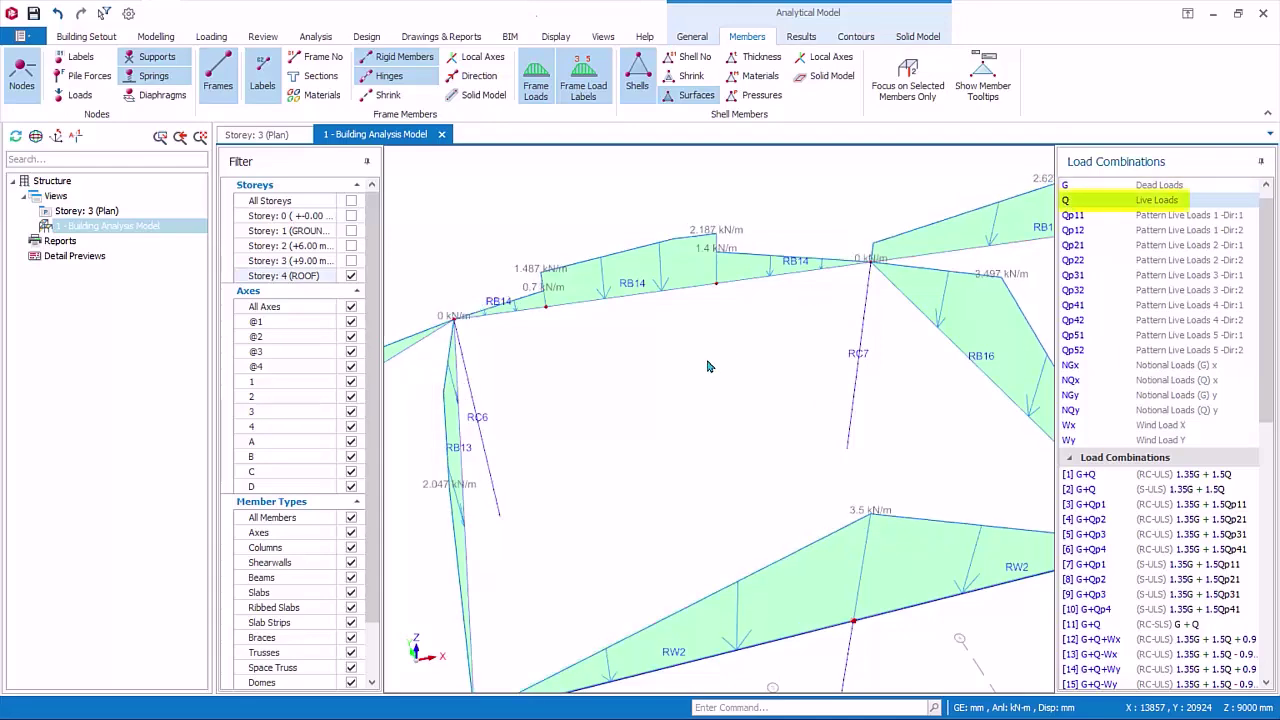
pyautogui.scroll(-6, 709, 368)
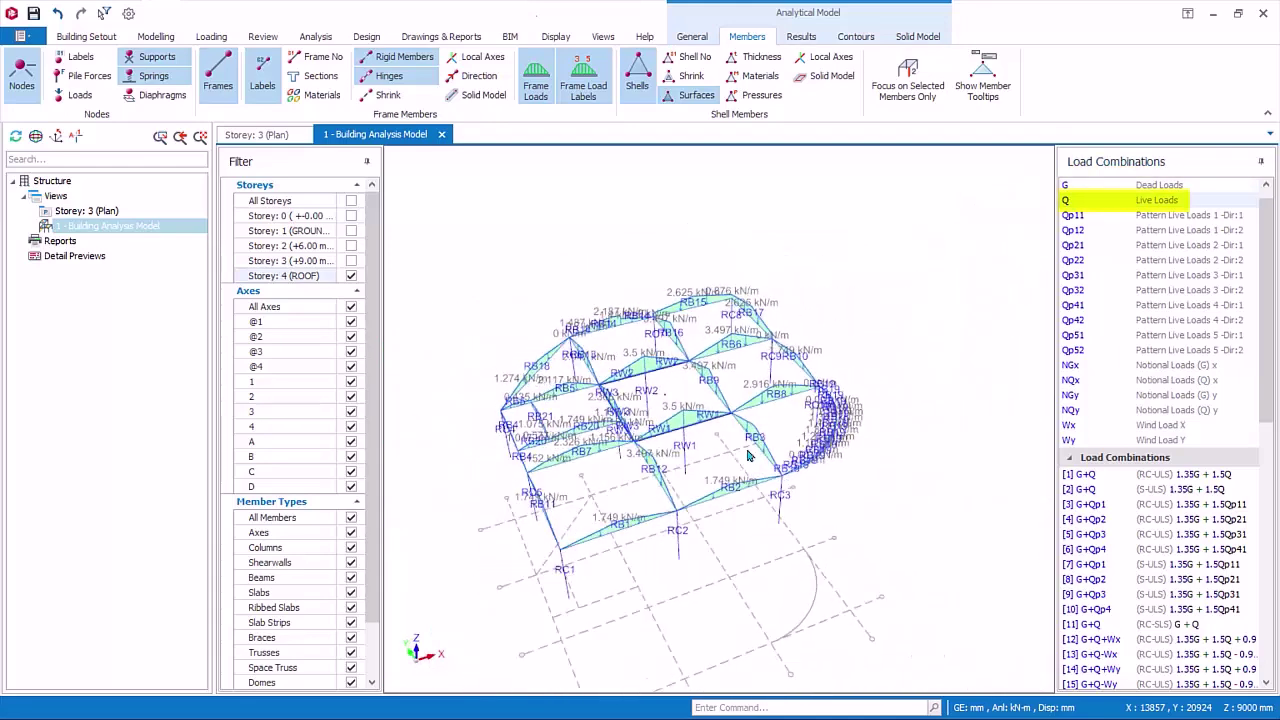
pyautogui.scroll(4, 730, 452)
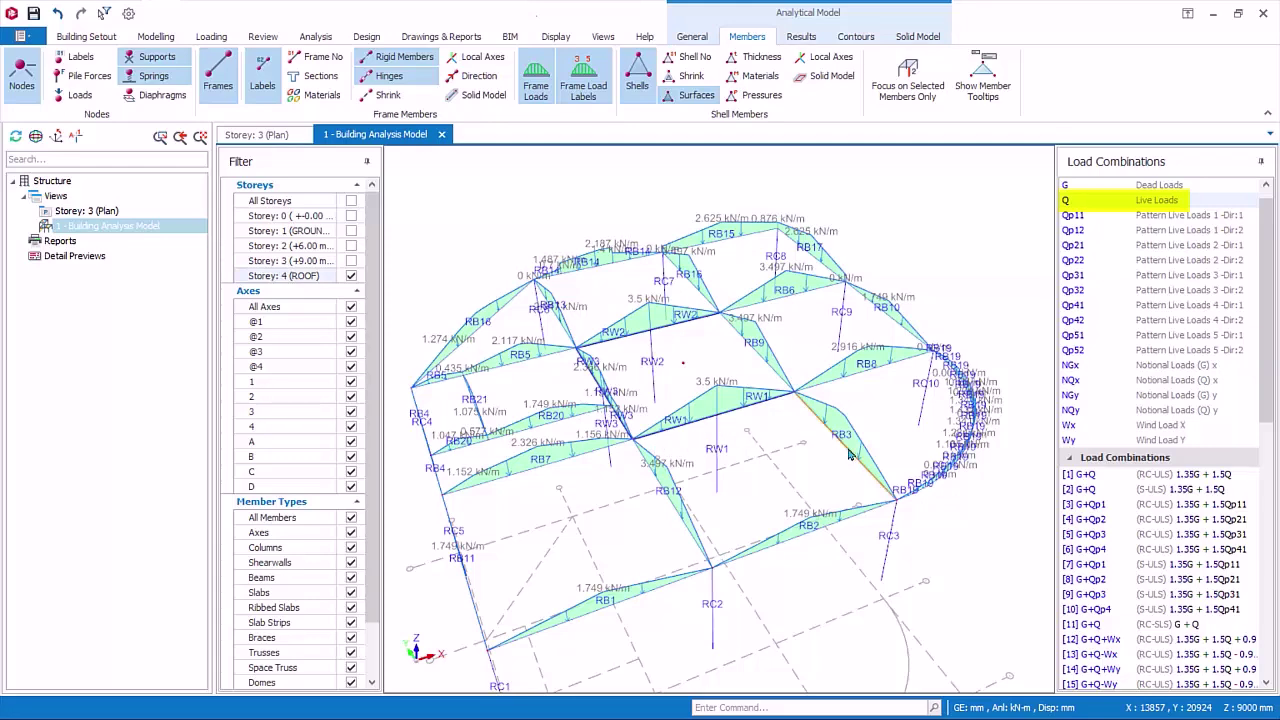
pyautogui.moveTo(877, 568); pyautogui.dragTo(887, 563, button='middle')
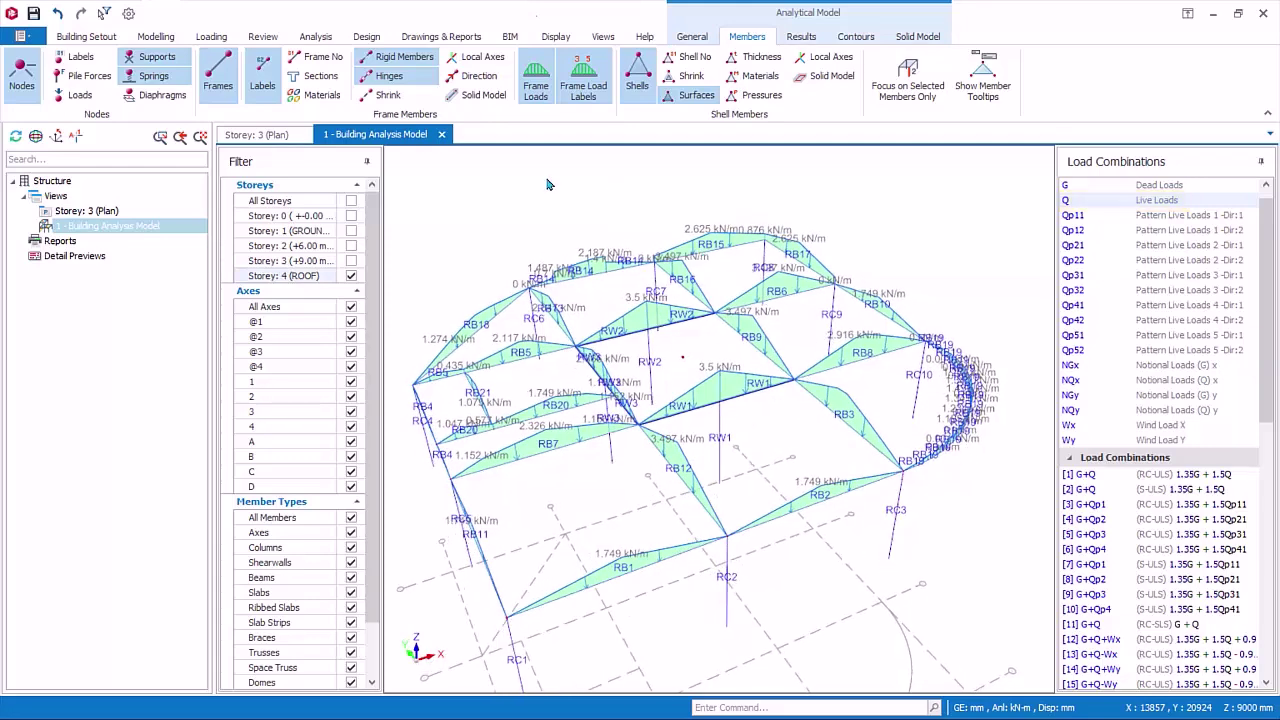
pyautogui.click(263, 78)
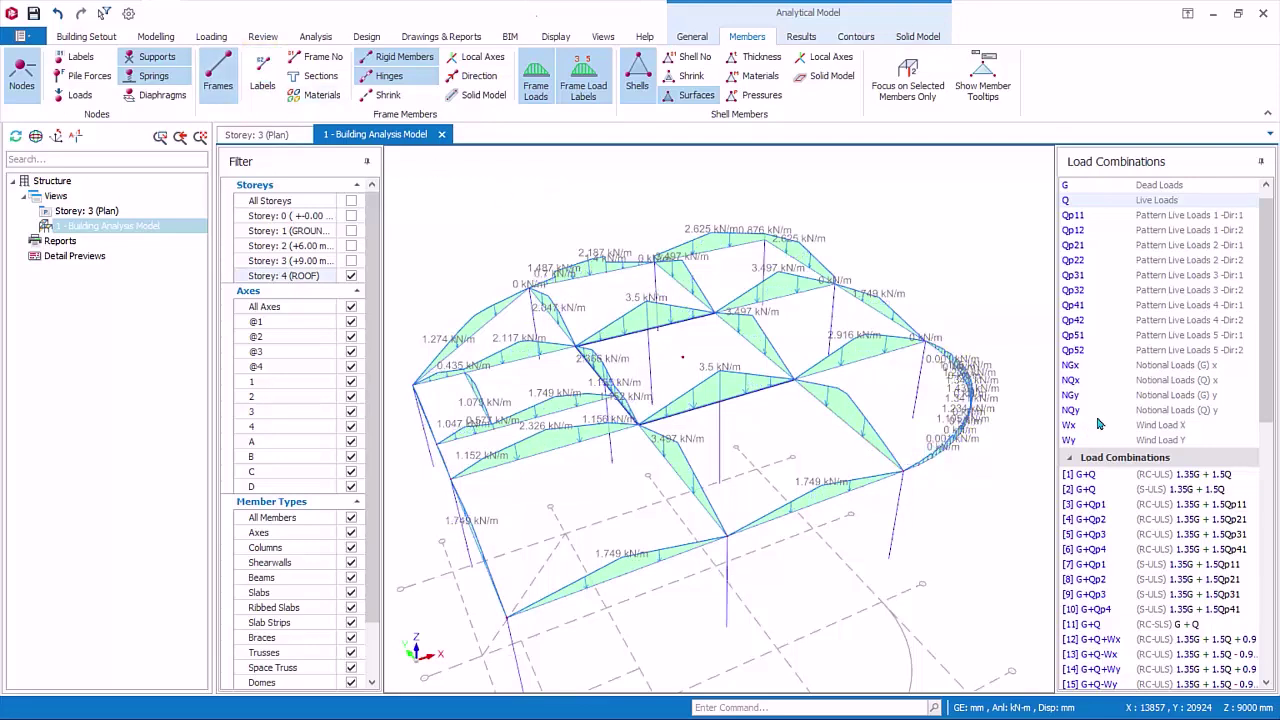
# Step: Step through pattern live load cases Qp11 to Qp52 in order
pyautogui.click(1073, 216)
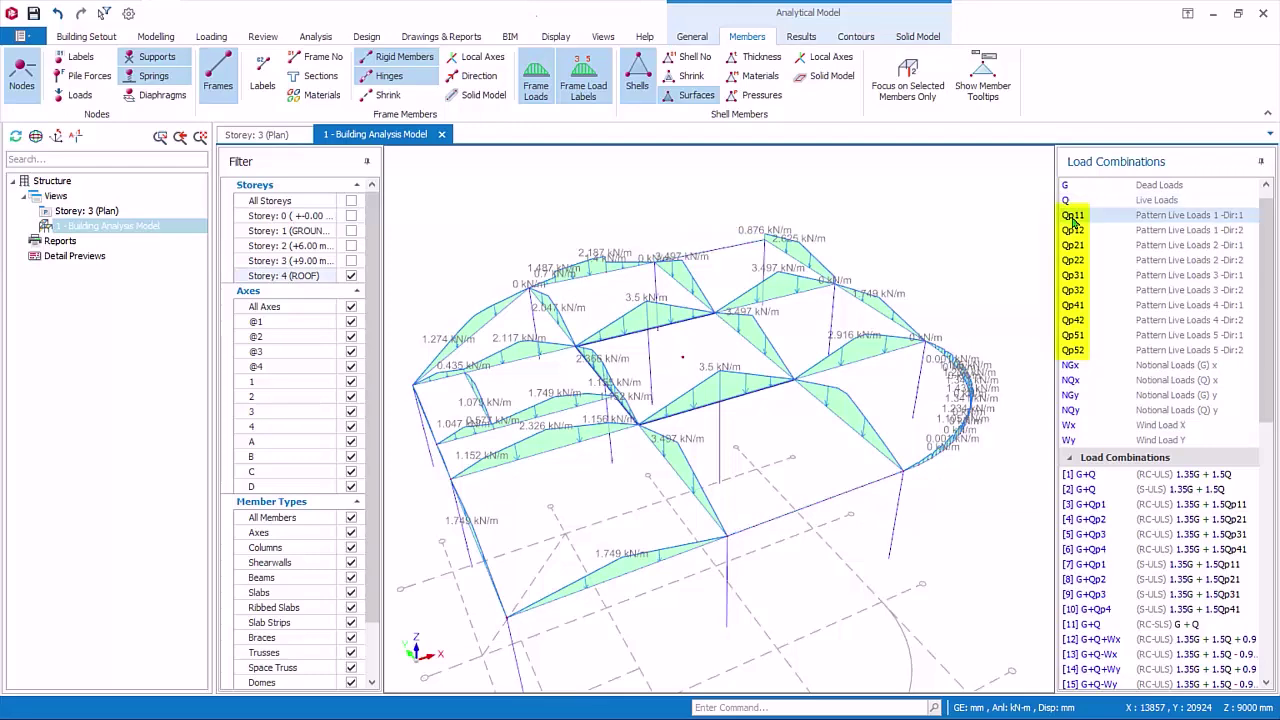
pyautogui.click(1073, 230)
pyautogui.click(1078, 246)
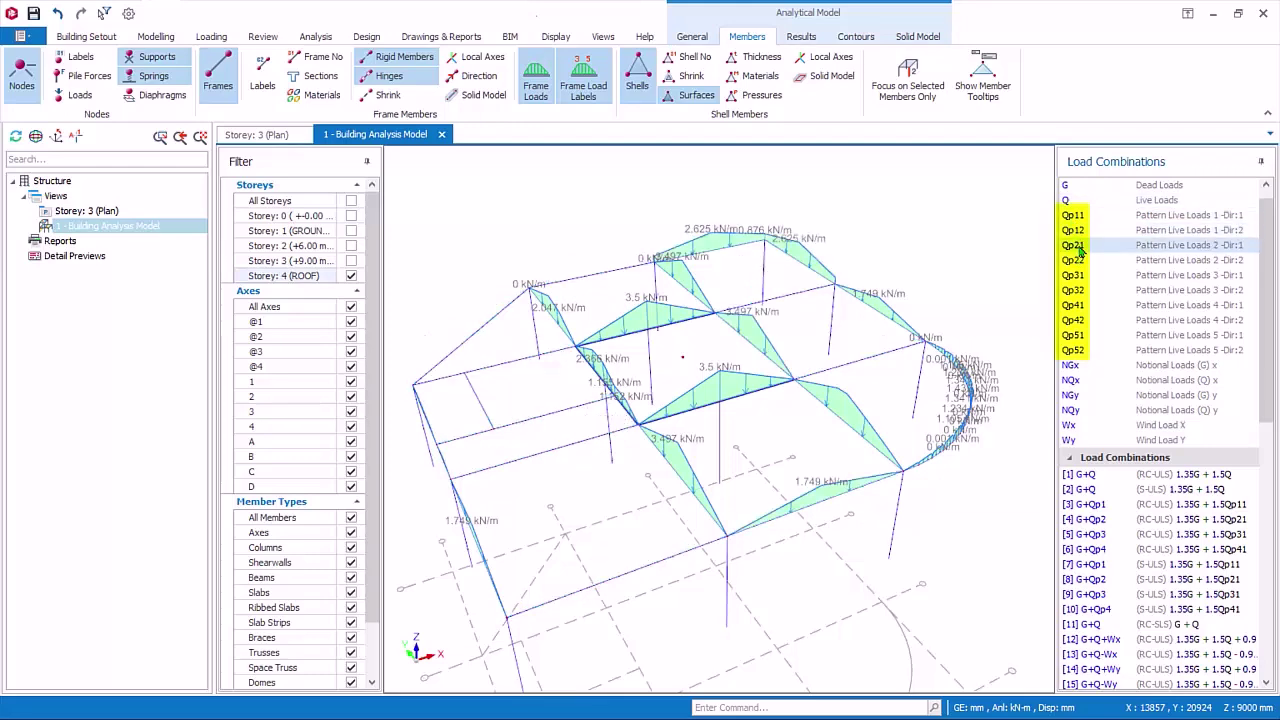
pyautogui.click(1078, 261)
pyautogui.click(1075, 276)
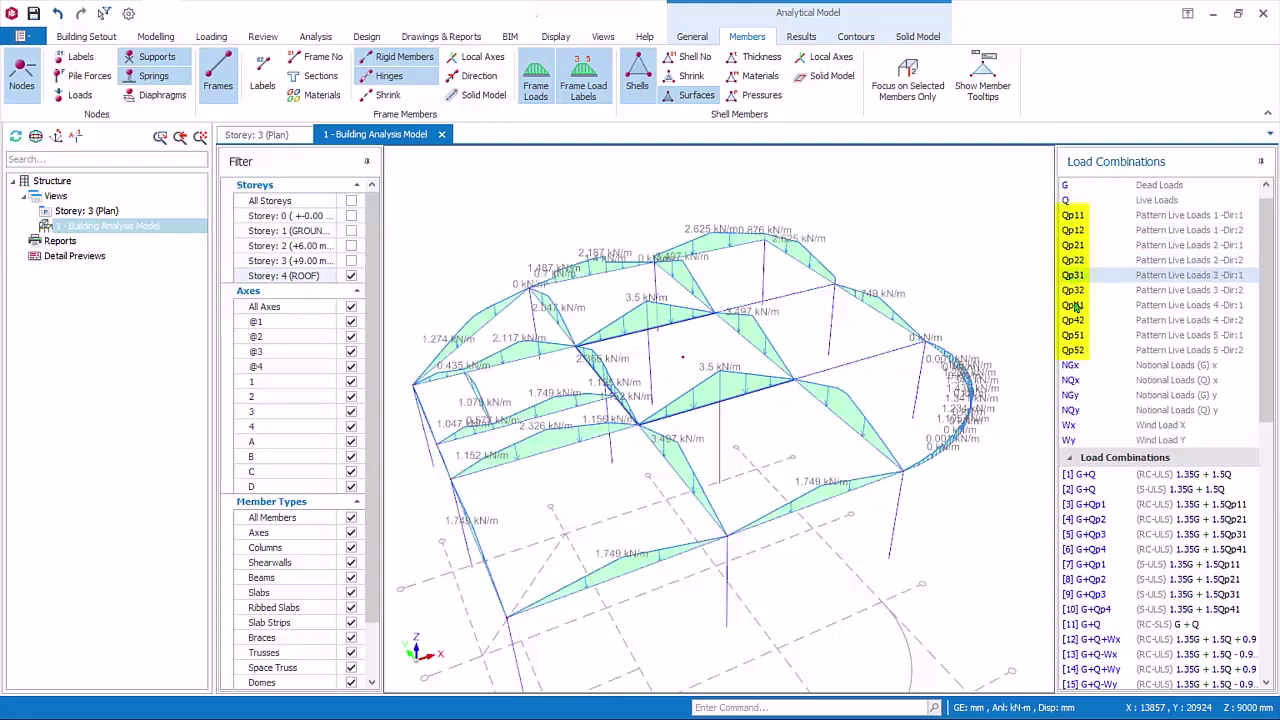
pyautogui.click(1075, 291)
pyautogui.click(1074, 306)
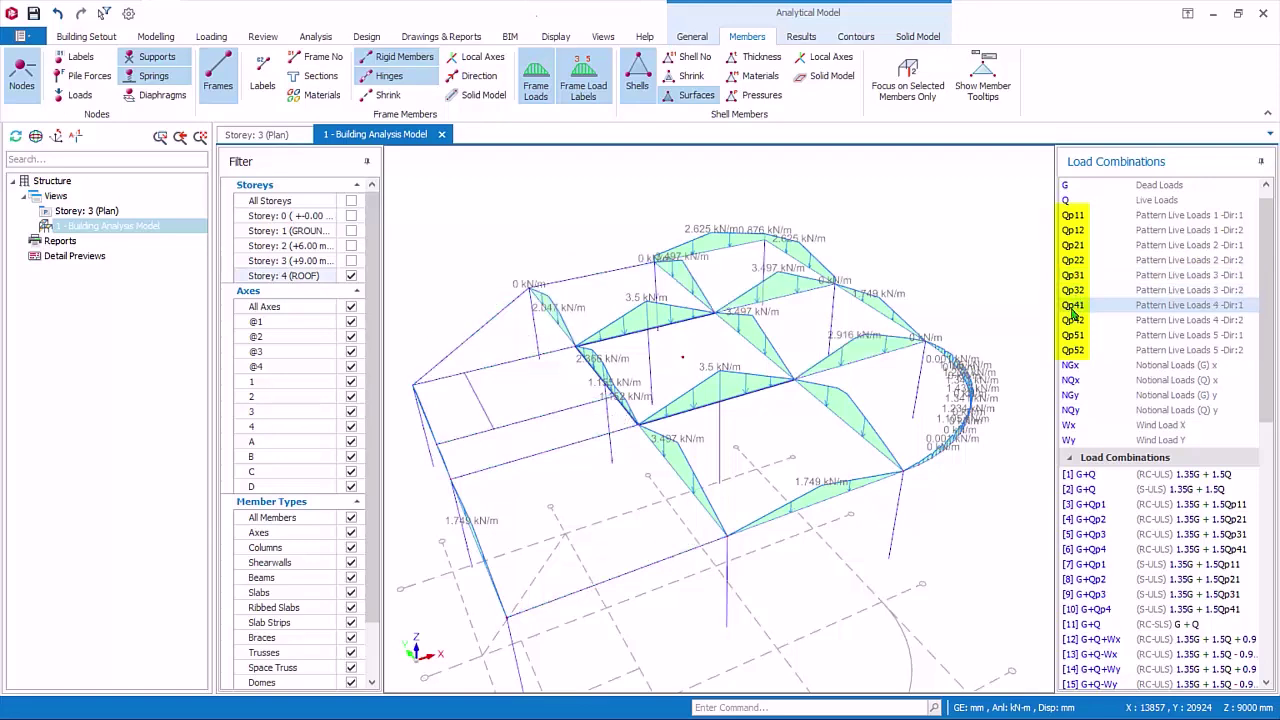
pyautogui.click(1076, 321)
pyautogui.click(1074, 336)
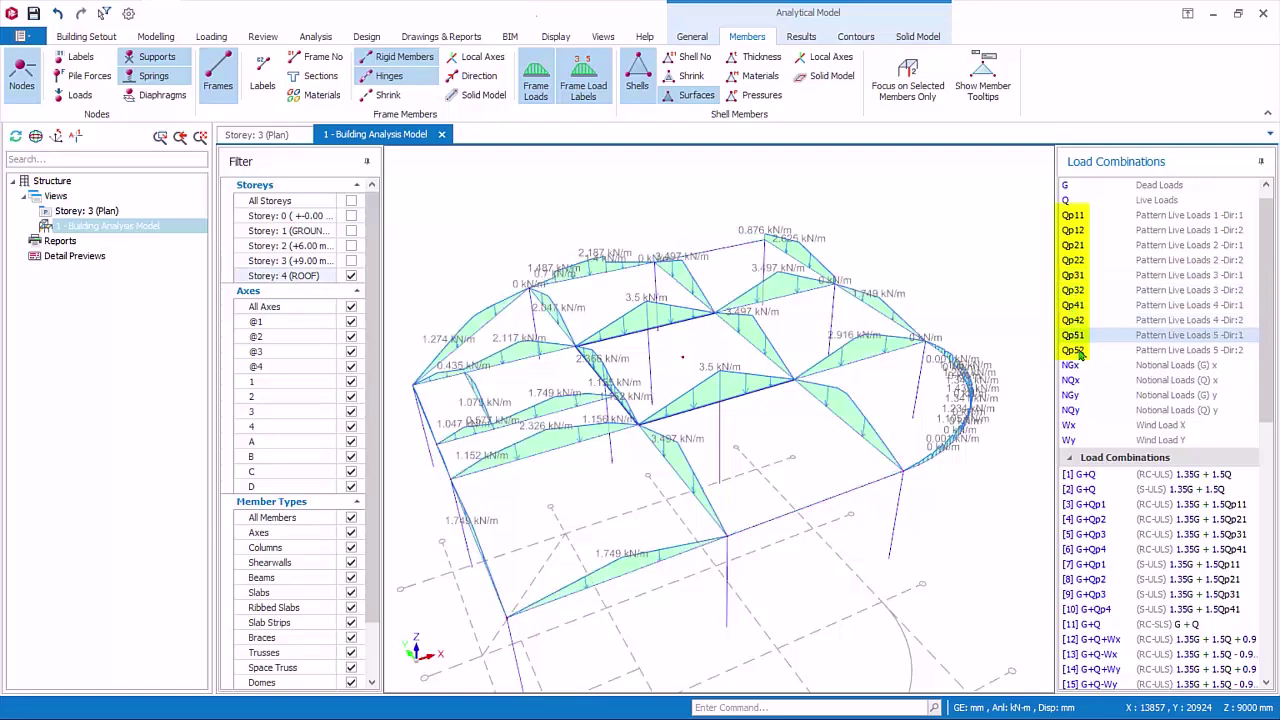
pyautogui.click(1076, 351)
# Step: Compare backwards through Qp51, Qp41, Qp31, Qp21, Qp12 and Qp11, then Qp31
pyautogui.click(1074, 335)
pyautogui.click(1070, 305)
pyautogui.click(1072, 277)
pyautogui.click(1074, 248)
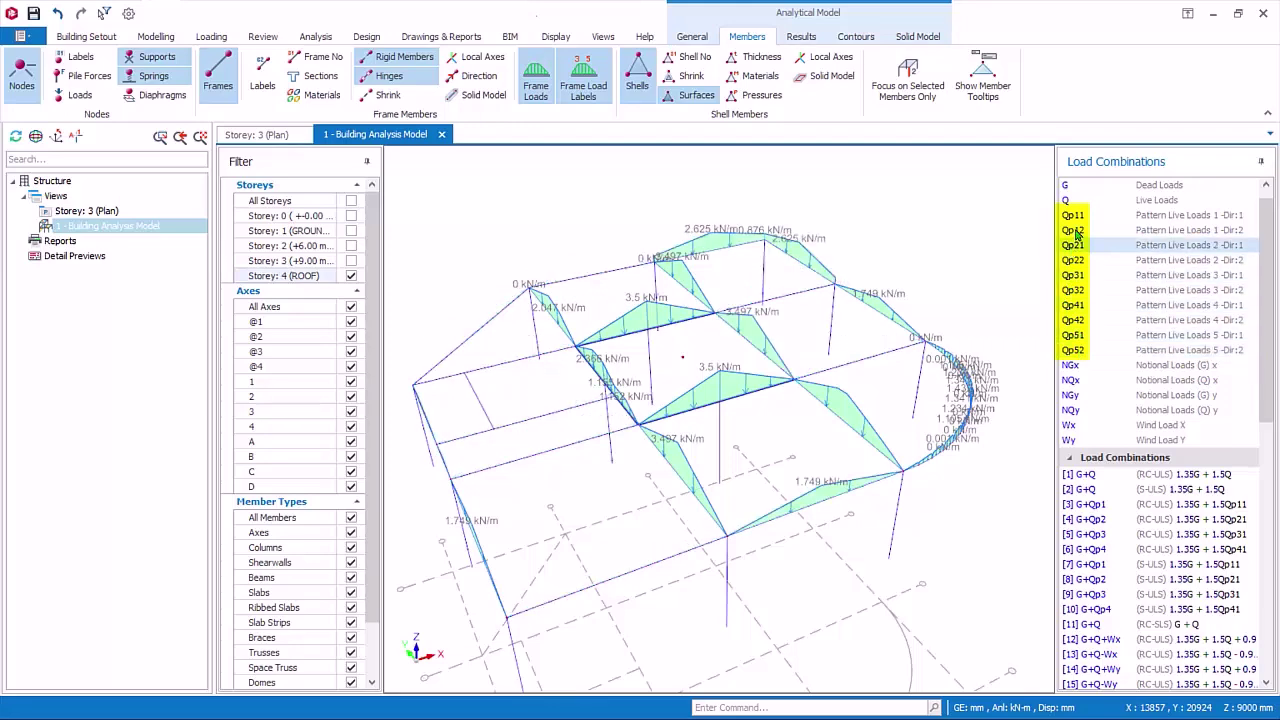
pyautogui.click(1076, 232)
pyautogui.click(1076, 217)
pyautogui.click(1074, 276)
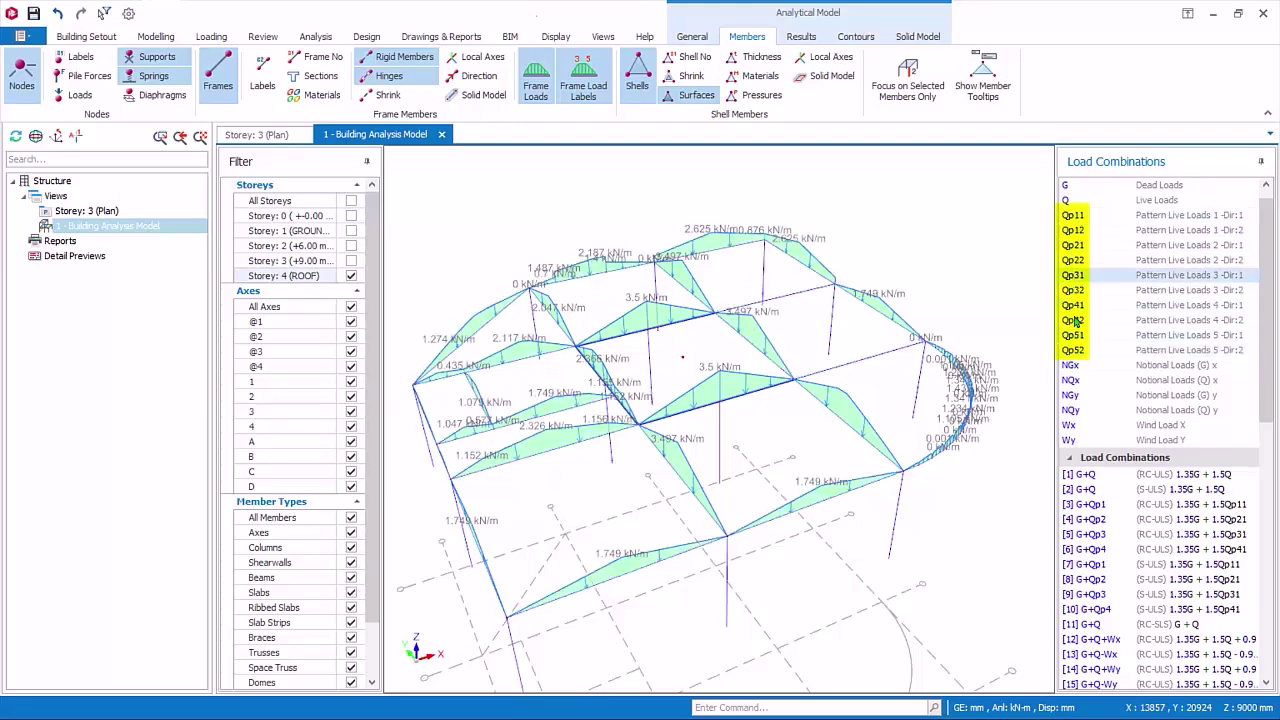
# Step: Cycle again through the pattern cases from Qp42 to Qp52, finishing on Qp12
pyautogui.click(1076, 320)
pyautogui.click(1082, 336)
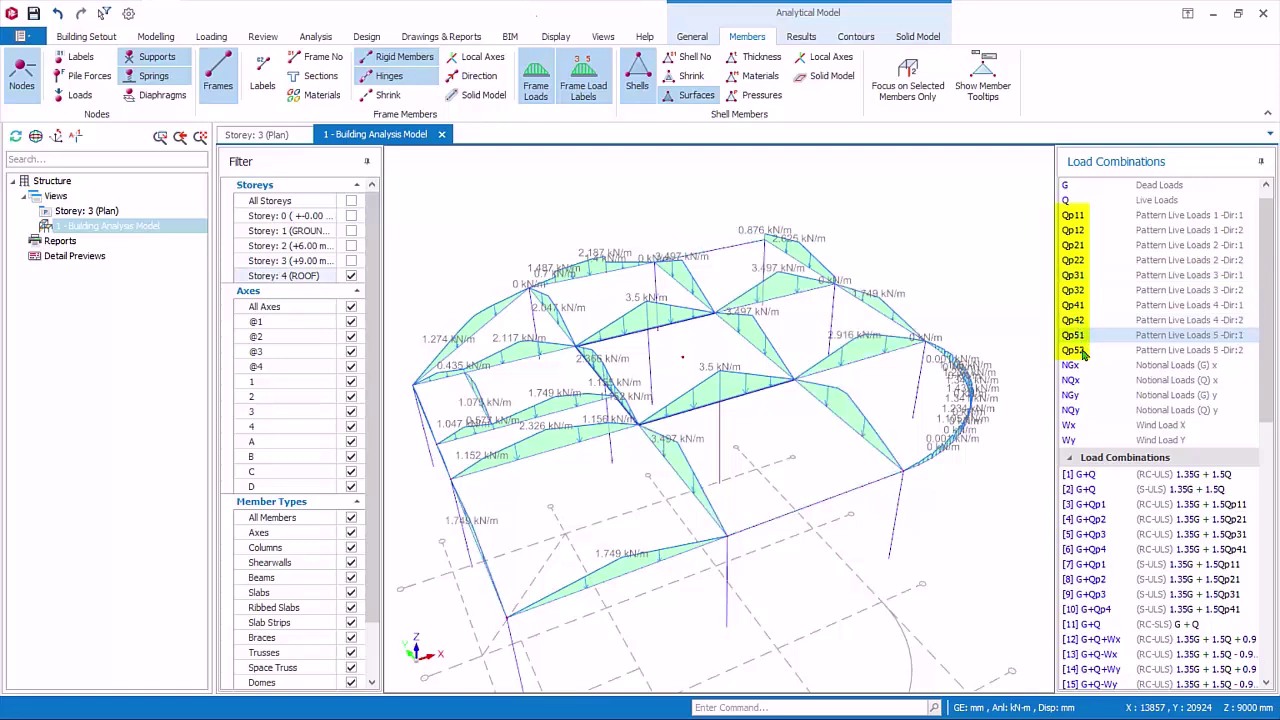
pyautogui.click(1082, 350)
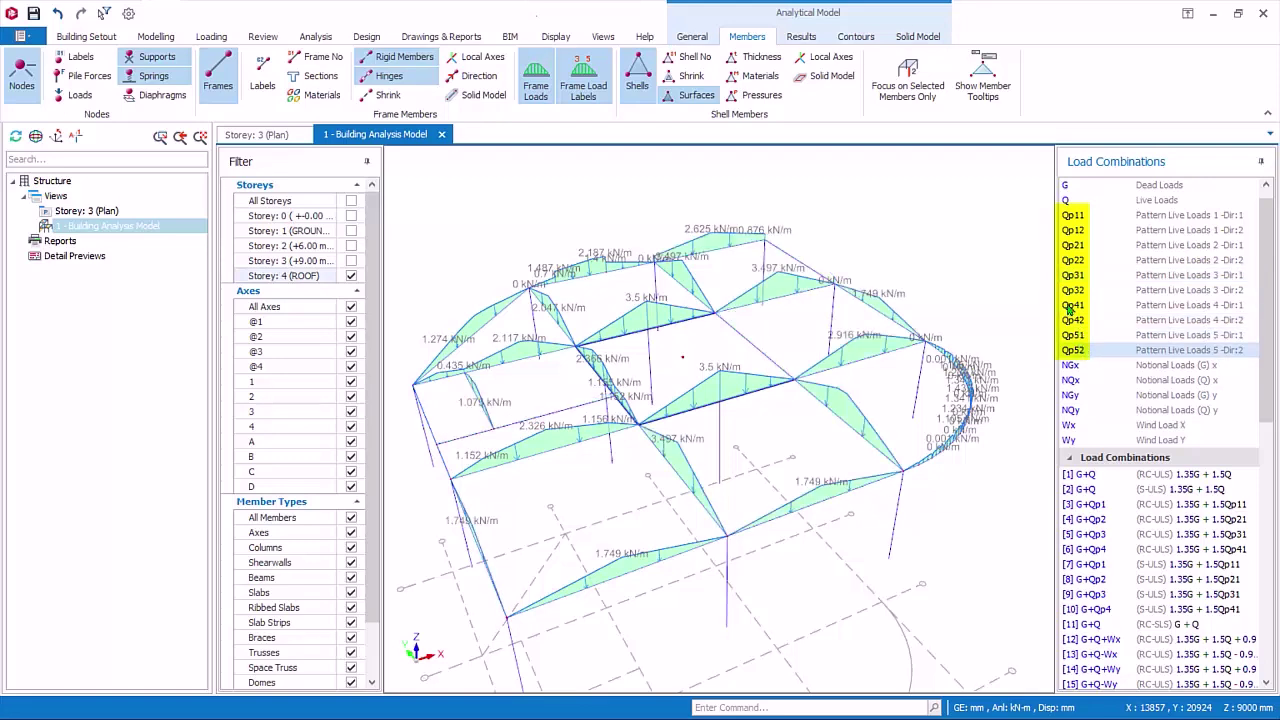
pyautogui.click(1084, 229)
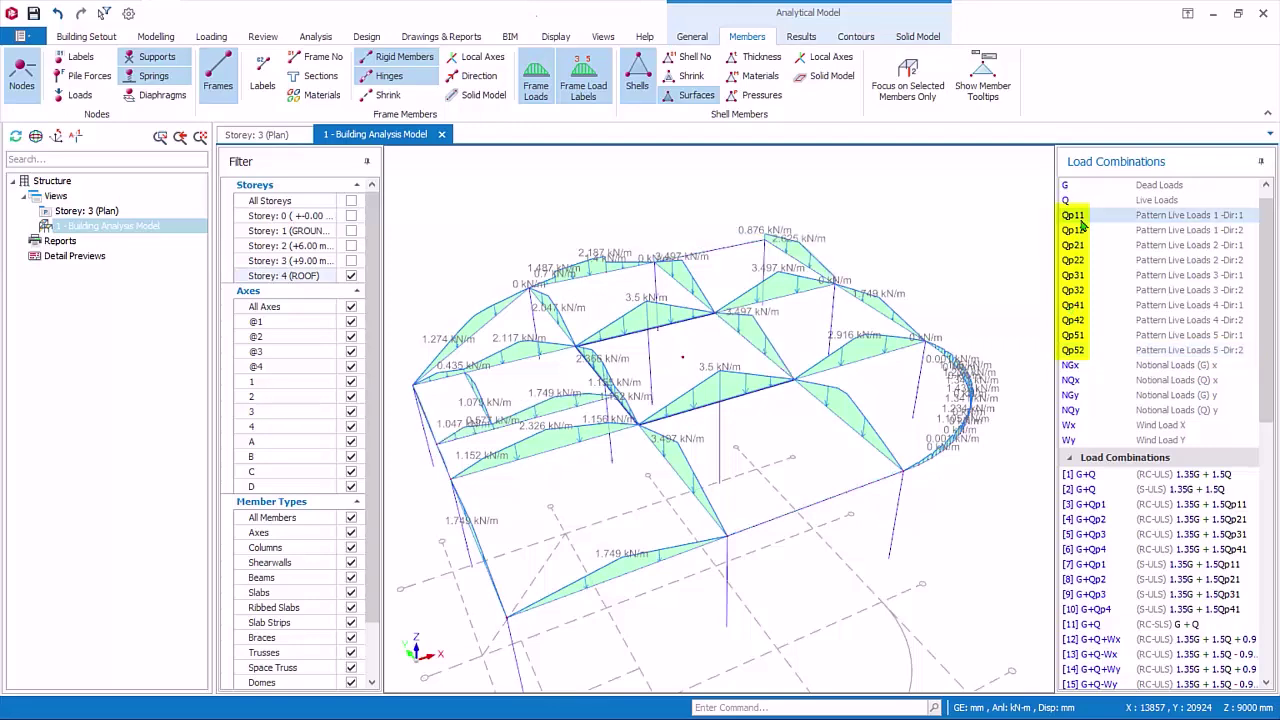
pyautogui.click(1082, 245)
pyautogui.click(1080, 275)
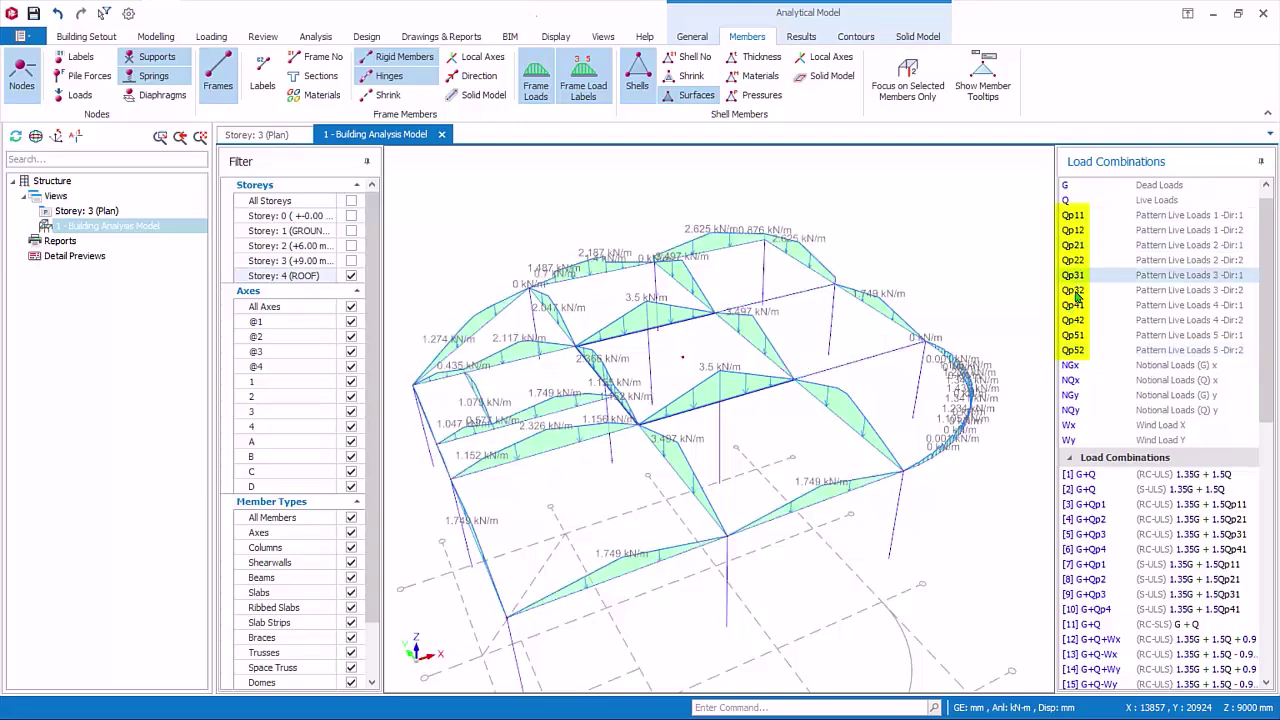
pyautogui.click(1077, 305)
pyautogui.click(1080, 335)
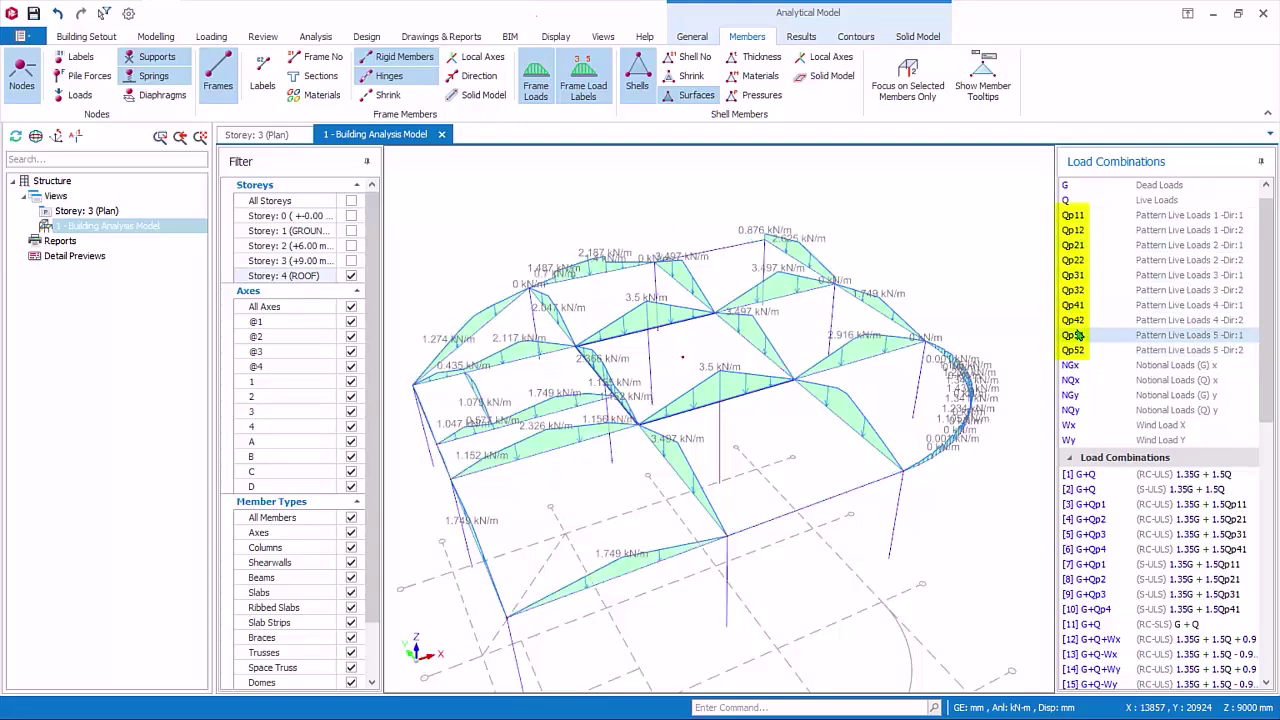
pyautogui.click(1080, 349)
pyautogui.click(1077, 292)
pyautogui.click(1073, 232)
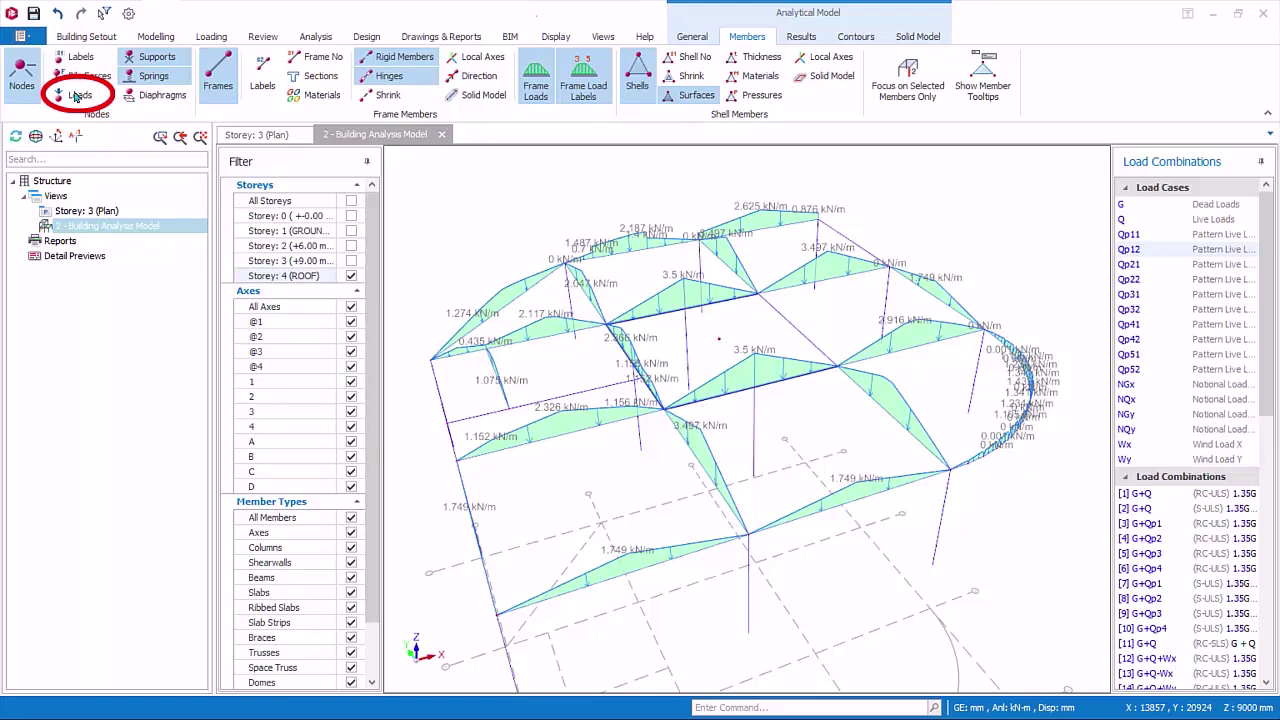
# Step: Turn on nodal load display and zoom in to inspect the load arrow
pyautogui.click(78, 95)
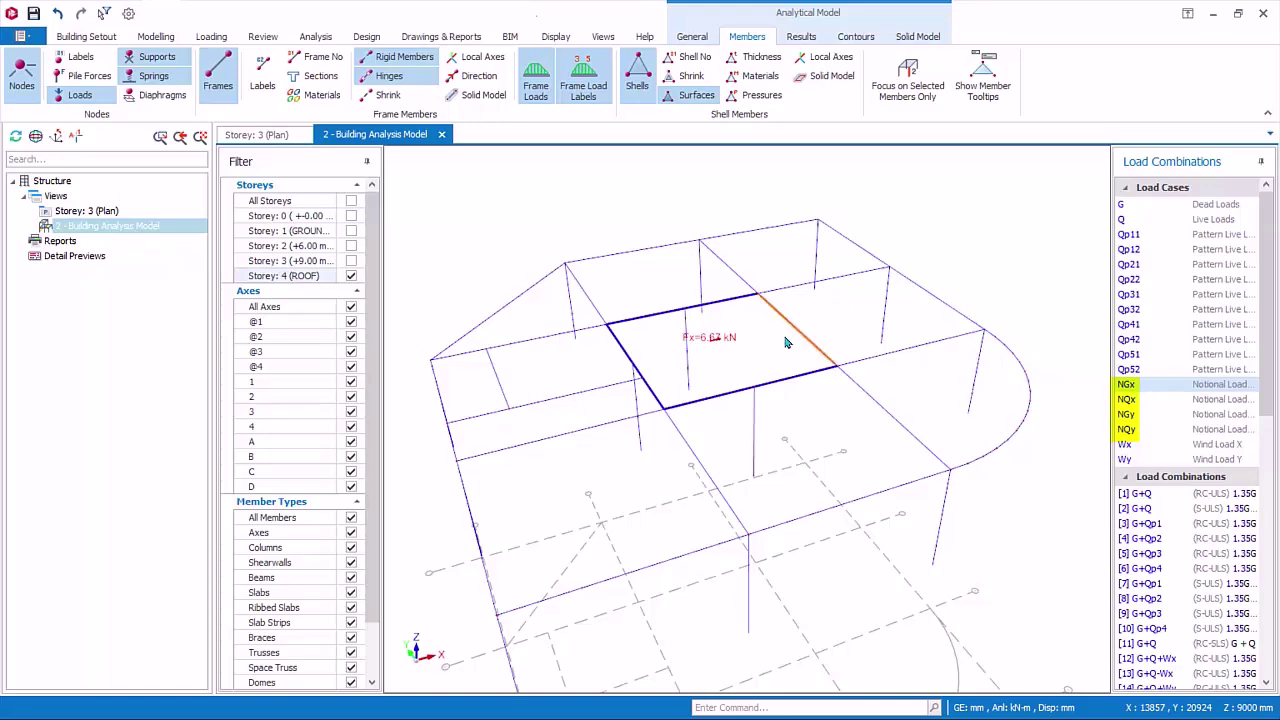
pyautogui.scroll(5, 766, 340)
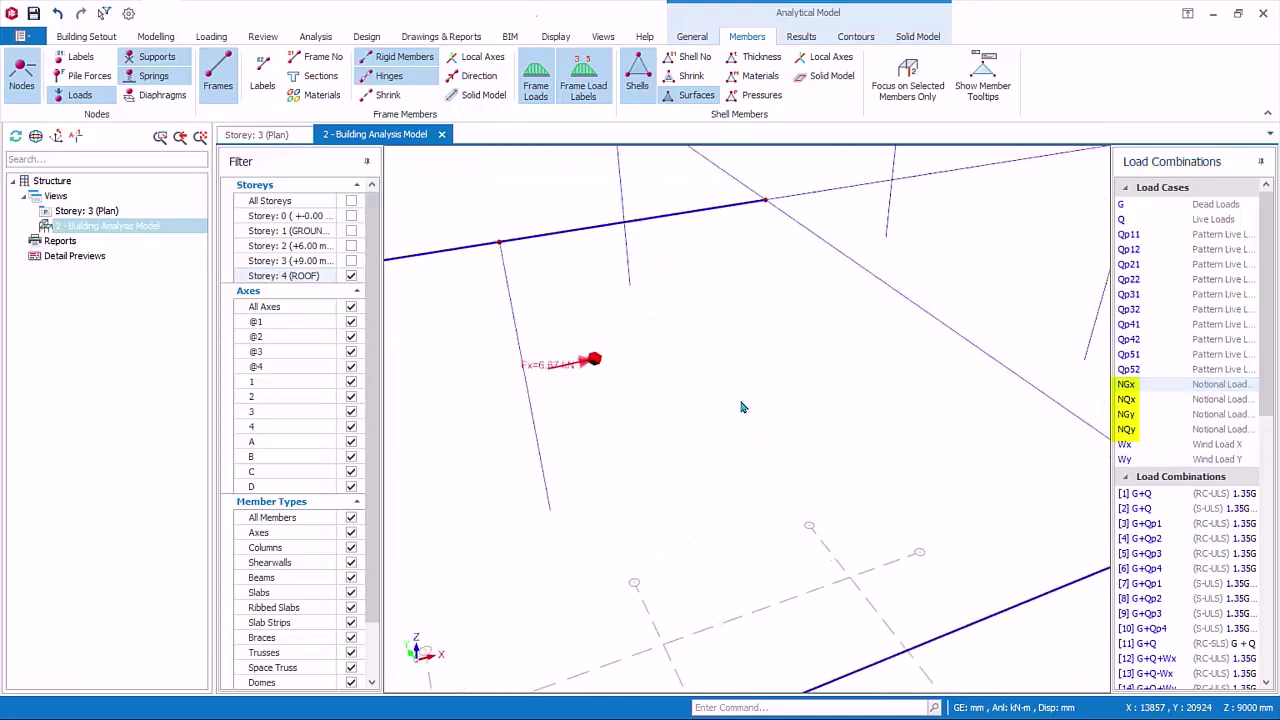
pyautogui.scroll(2, 785, 396)
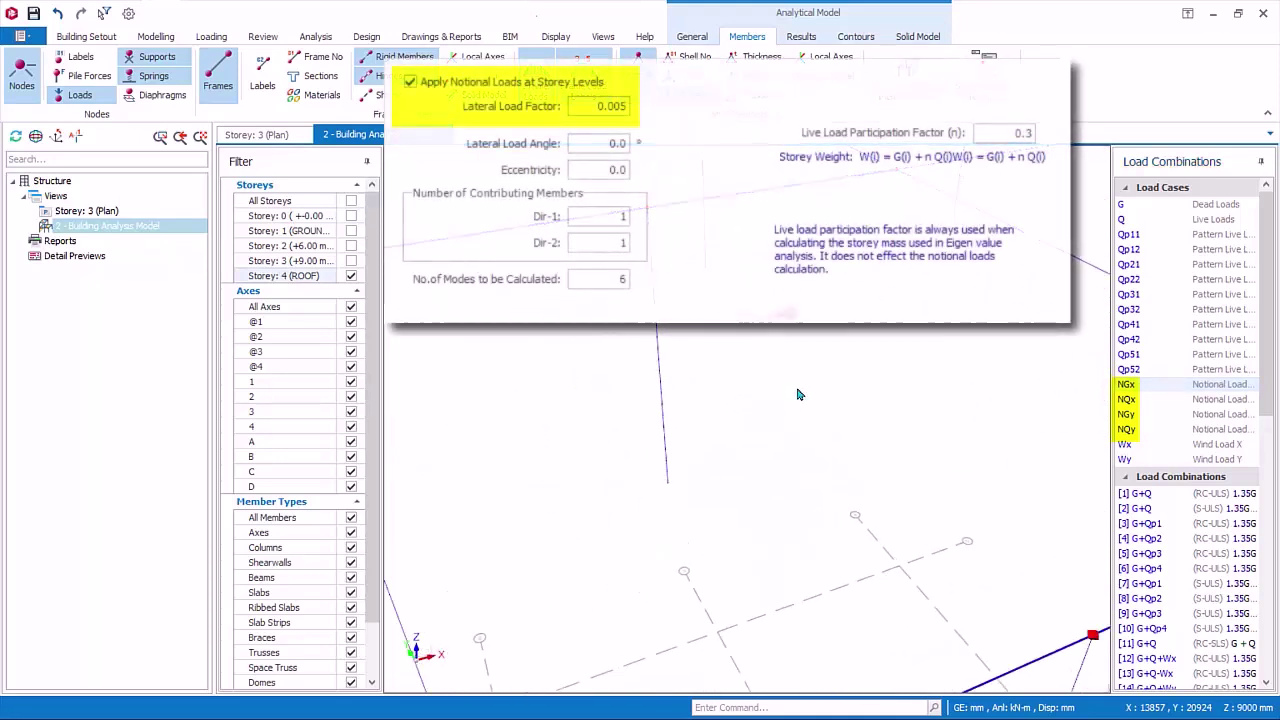
pyautogui.moveTo(818, 418); pyautogui.dragTo(815, 460, button='middle')
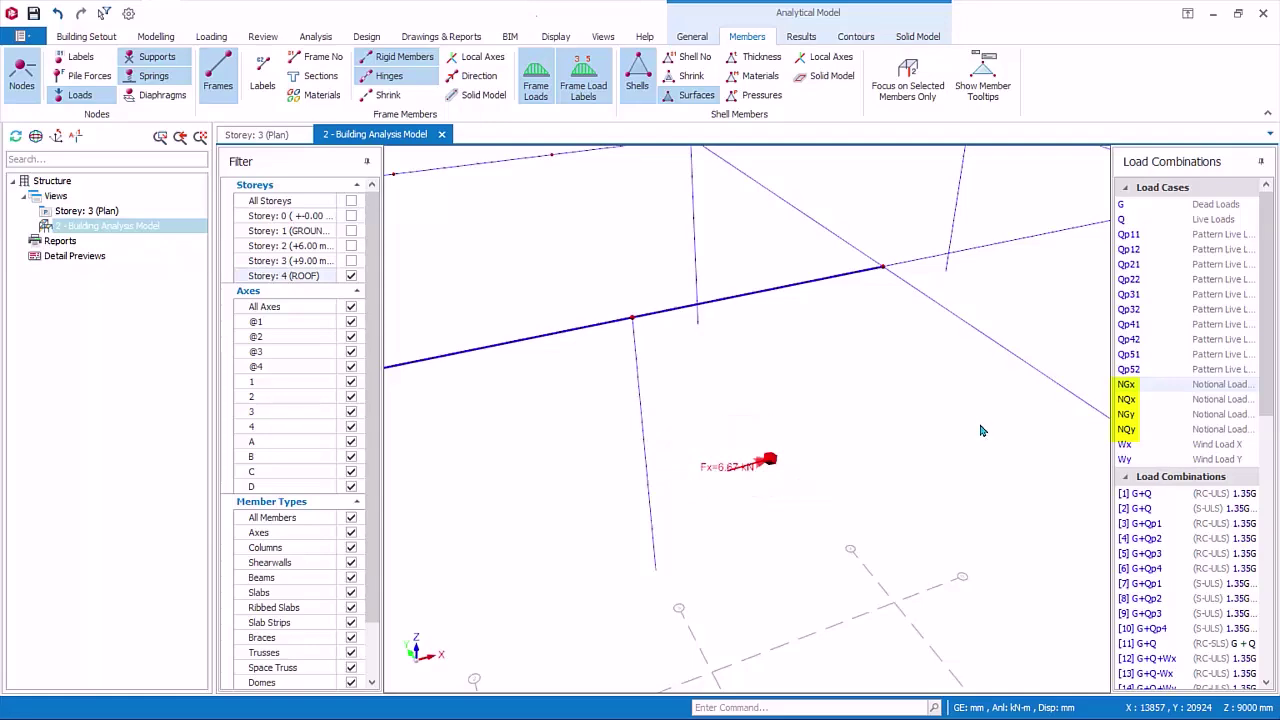
pyautogui.scroll(-6, 981, 431)
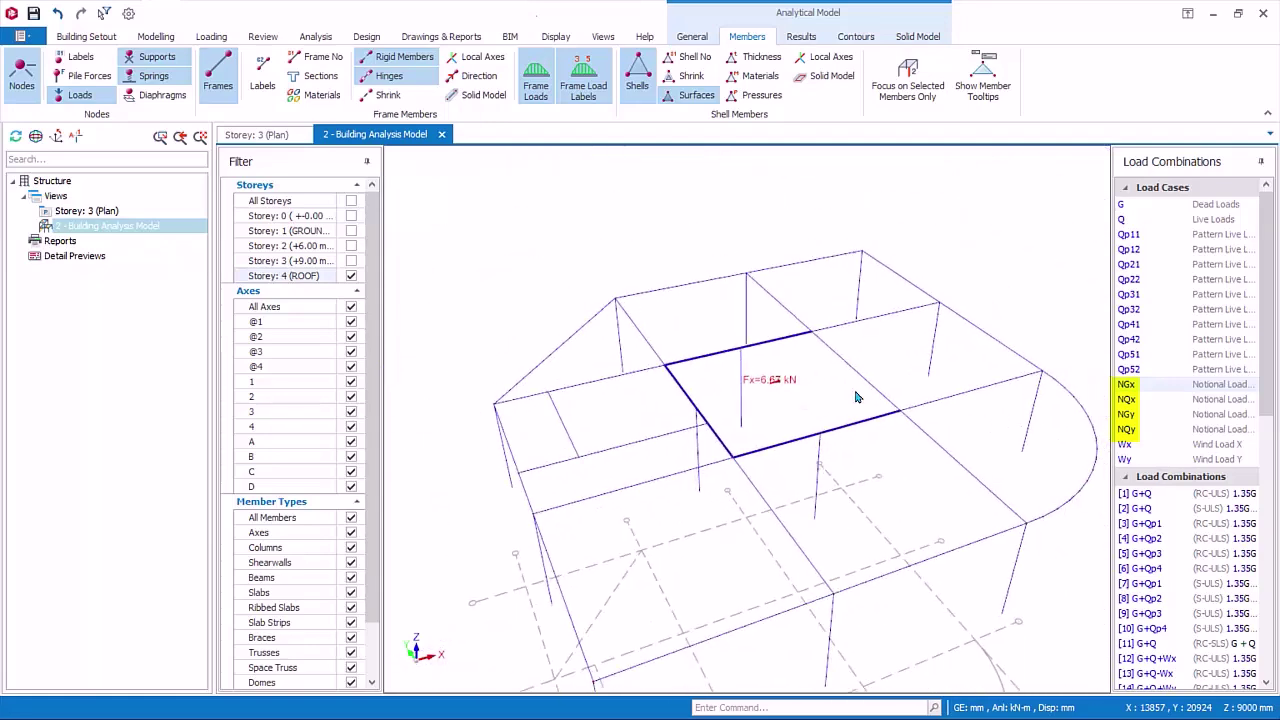
# Step: Show notional load cases NGy then NQy across all storeys
pyautogui.click(1130, 414)
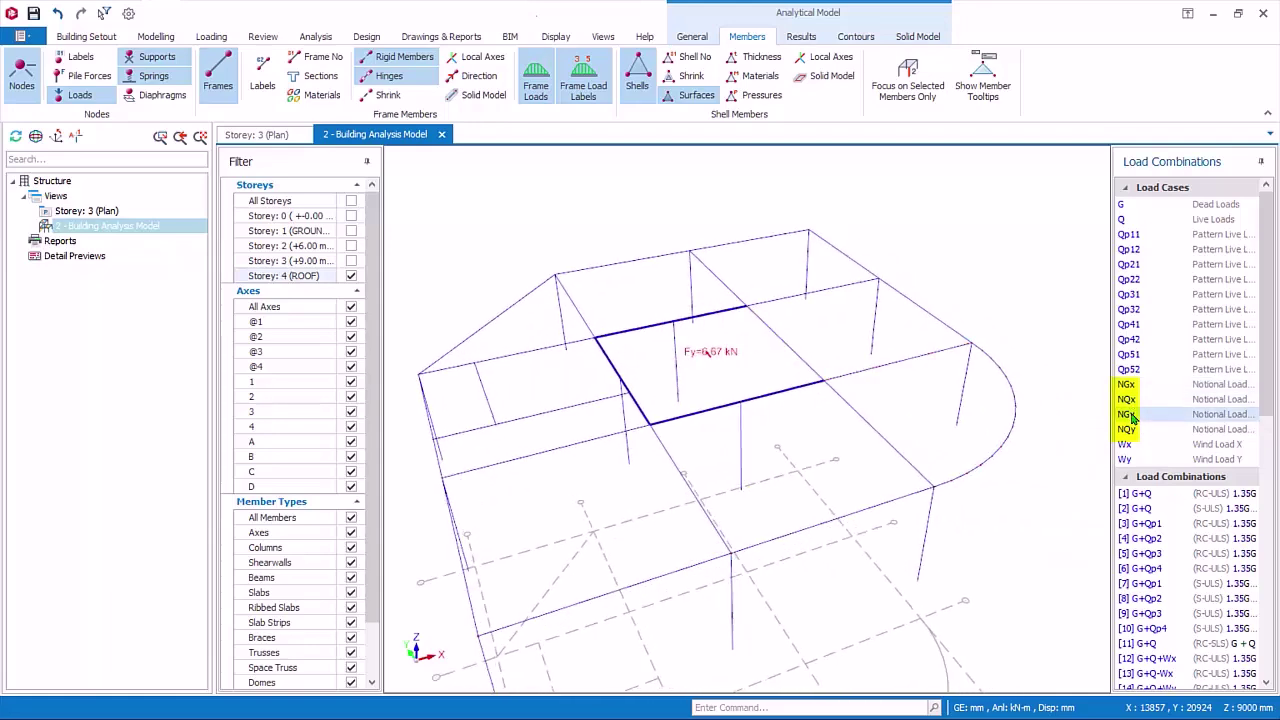
pyautogui.click(1133, 430)
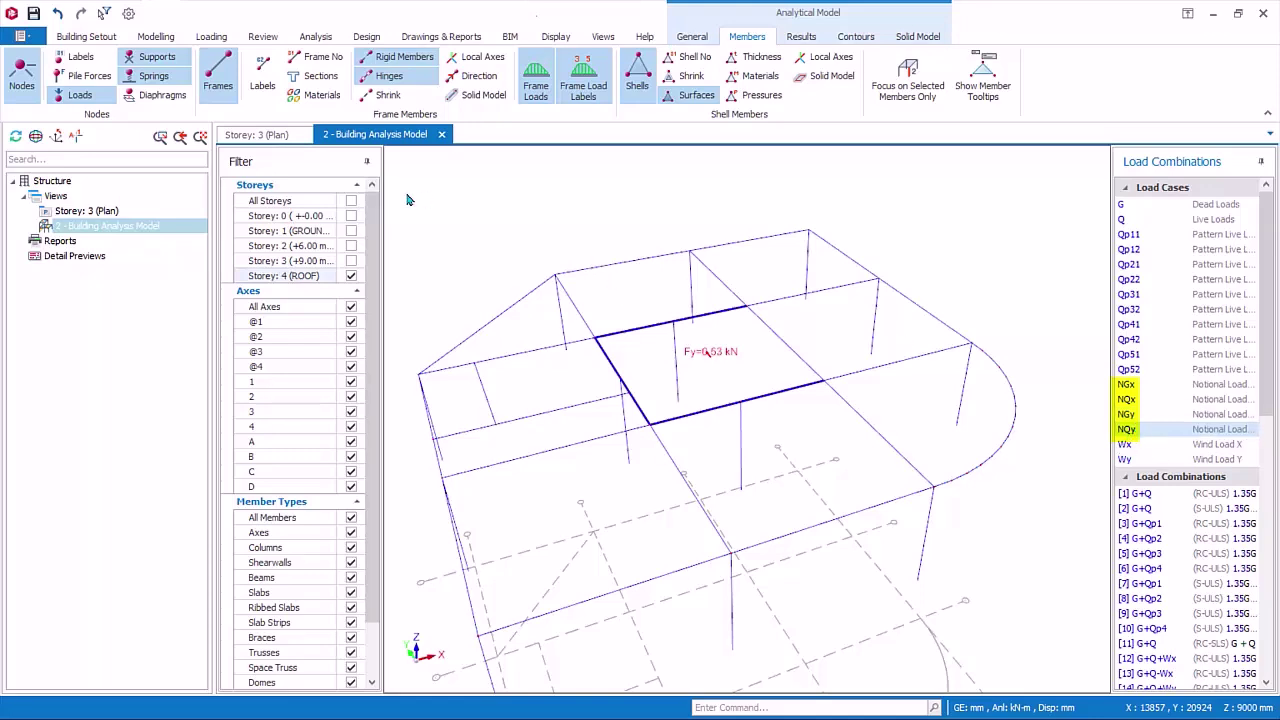
pyautogui.click(350, 201)
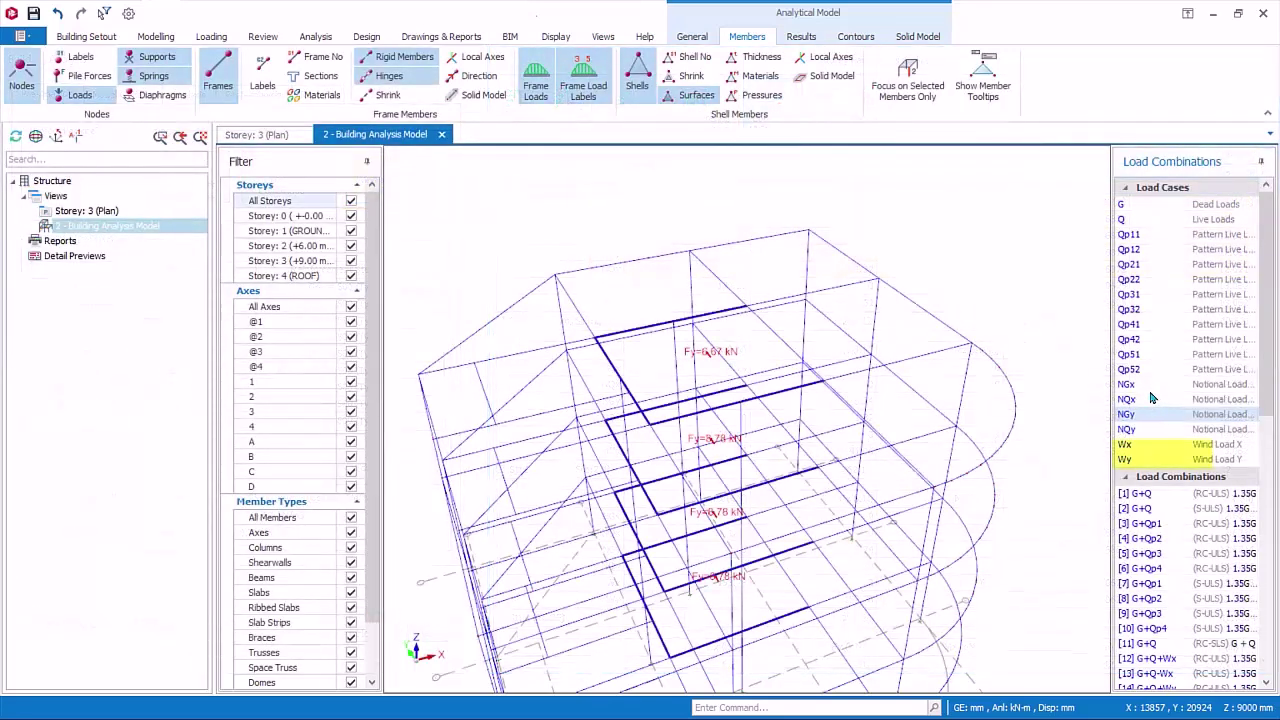
# Step: Show wind cases Wx then Wy, zooming in to check labels like Fy=79.48 kN and Mz=-29.7 kN.m
pyautogui.click(1127, 445)
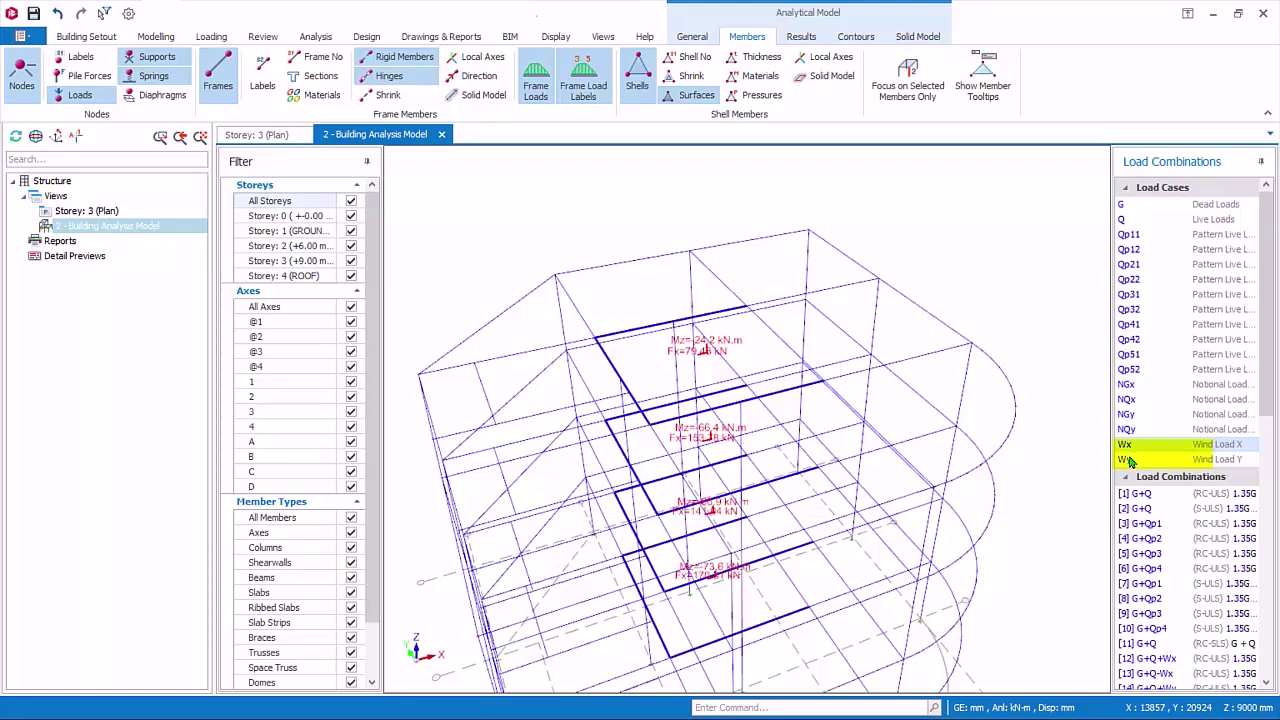
pyautogui.click(1127, 460)
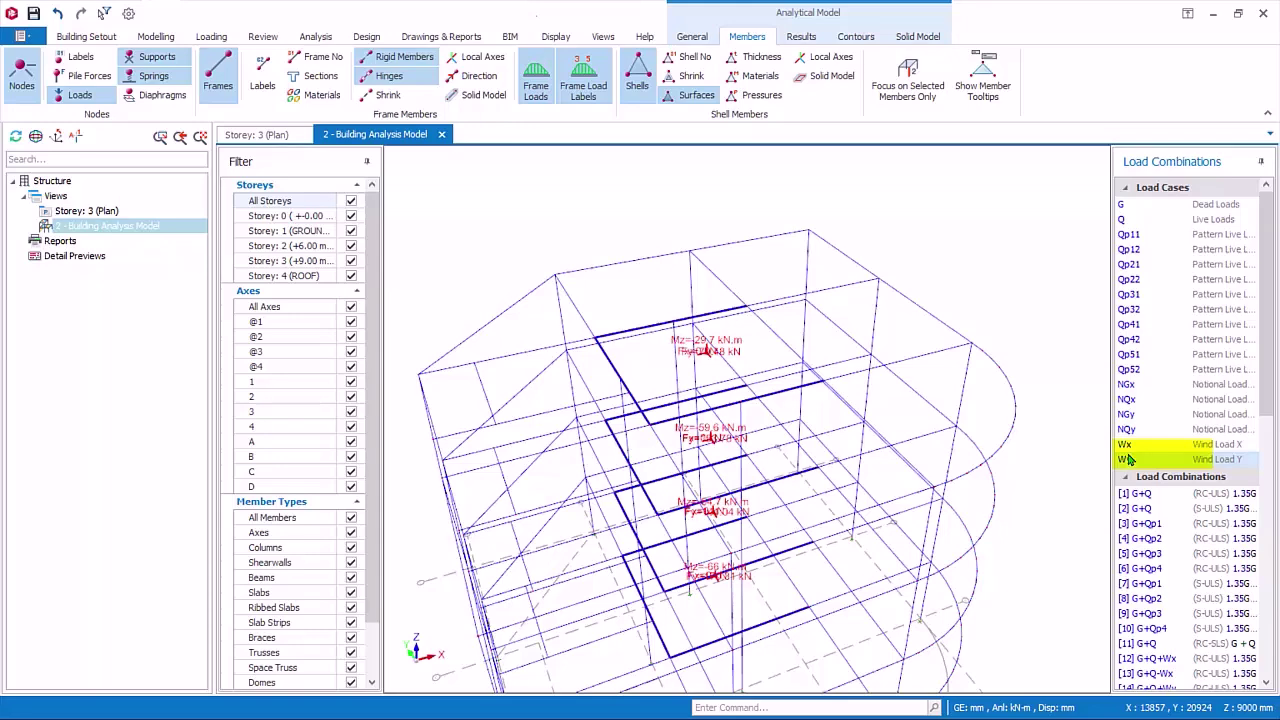
pyautogui.scroll(3, 680, 338)
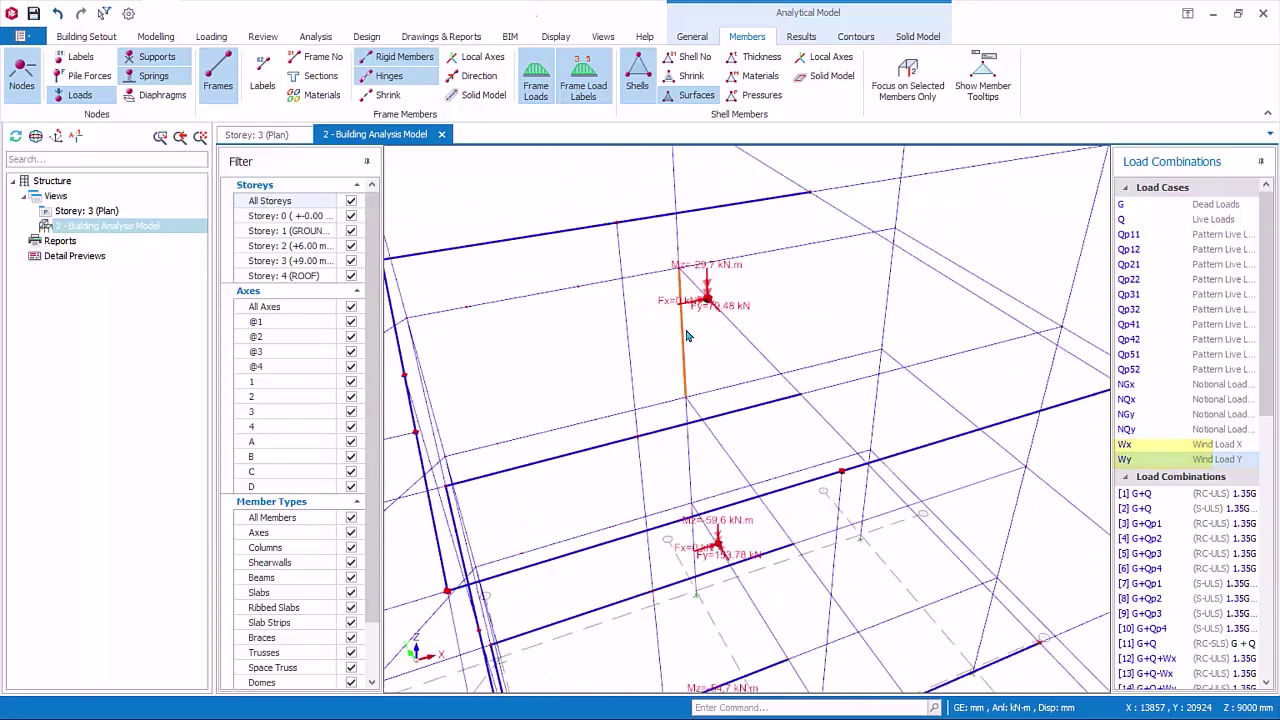
pyautogui.scroll(-5, 843, 391)
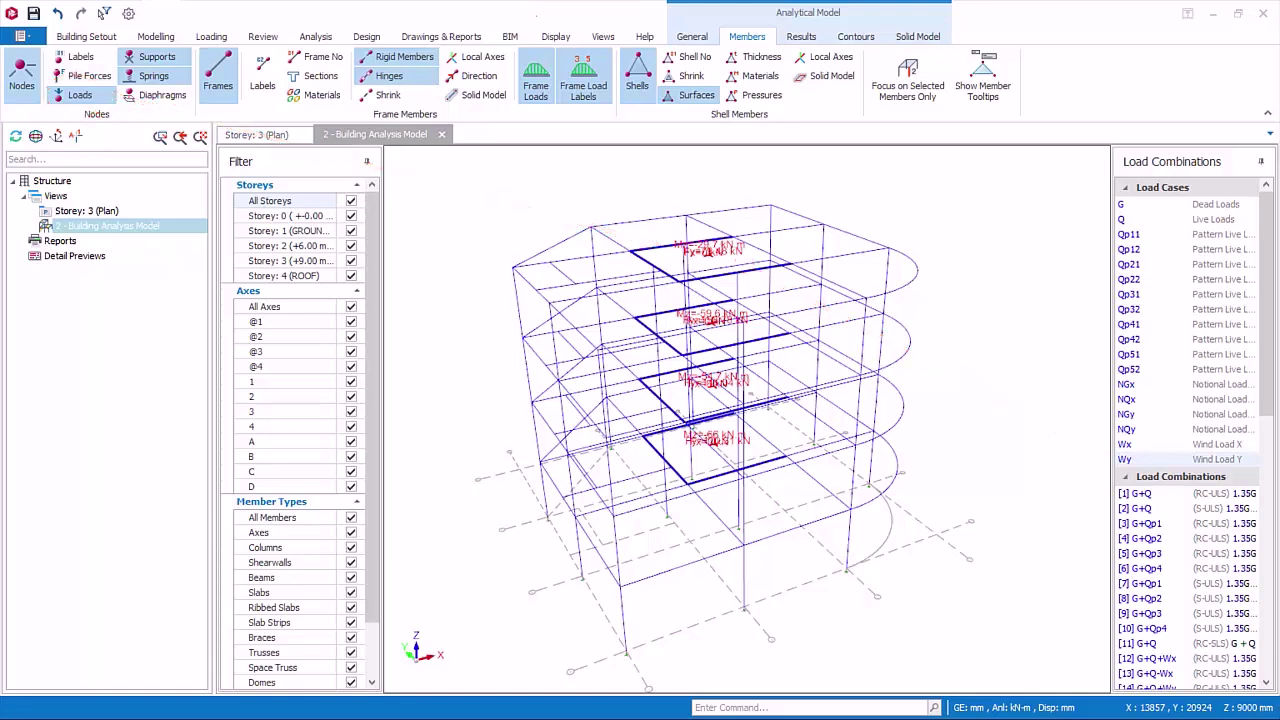
# Step: Show frame loads for cases G and Q, then pattern cases Qp12, Qp31 and Qp52
pyautogui.click(1141, 207)
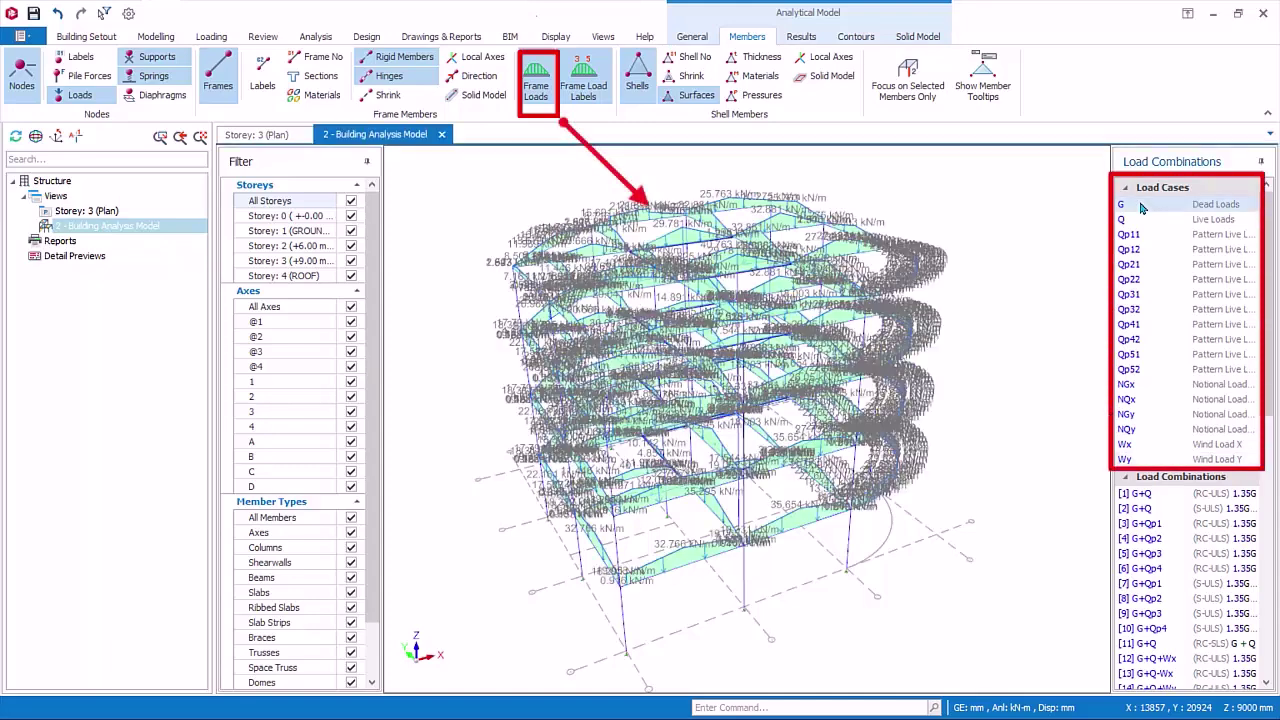
pyautogui.click(1138, 220)
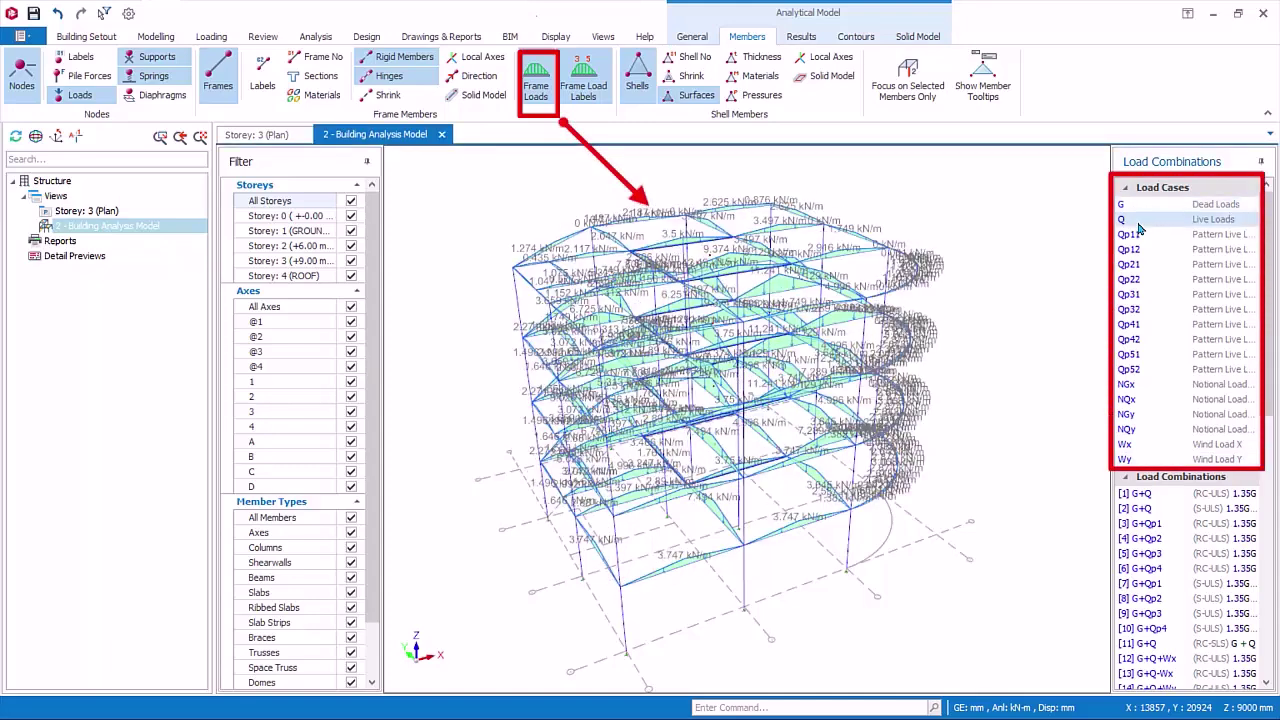
pyautogui.click(1137, 250)
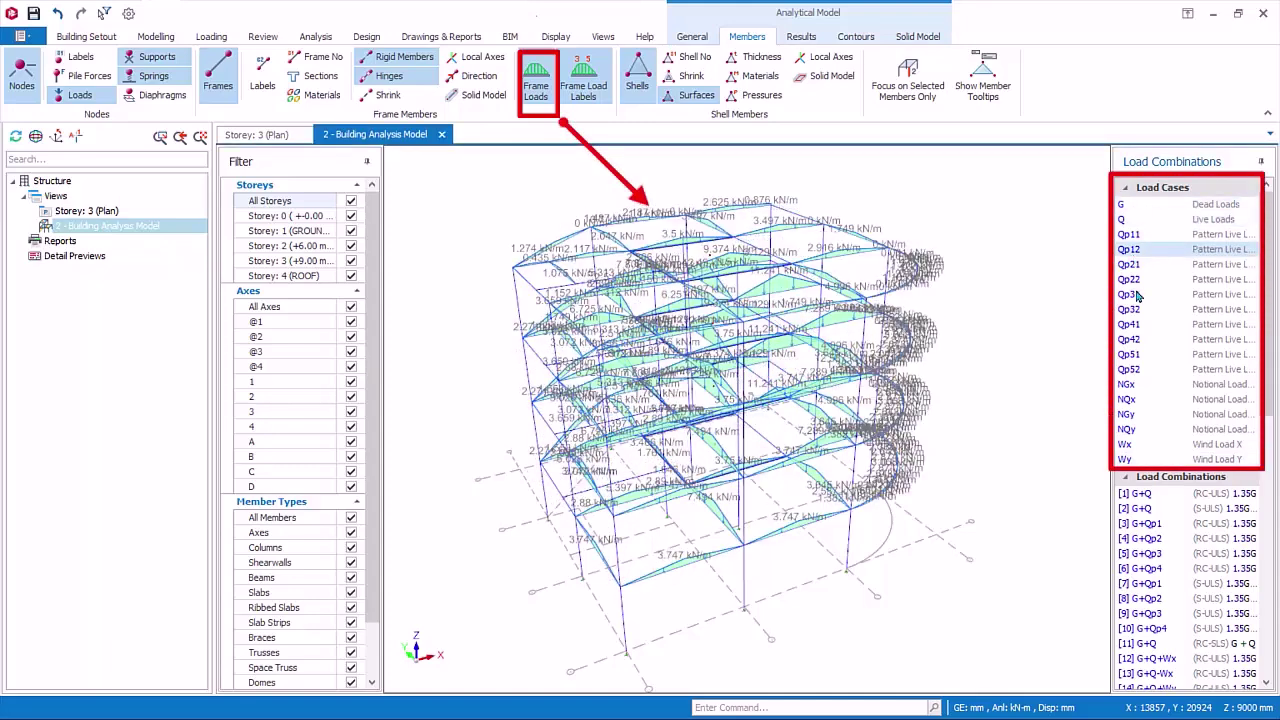
pyautogui.click(1137, 295)
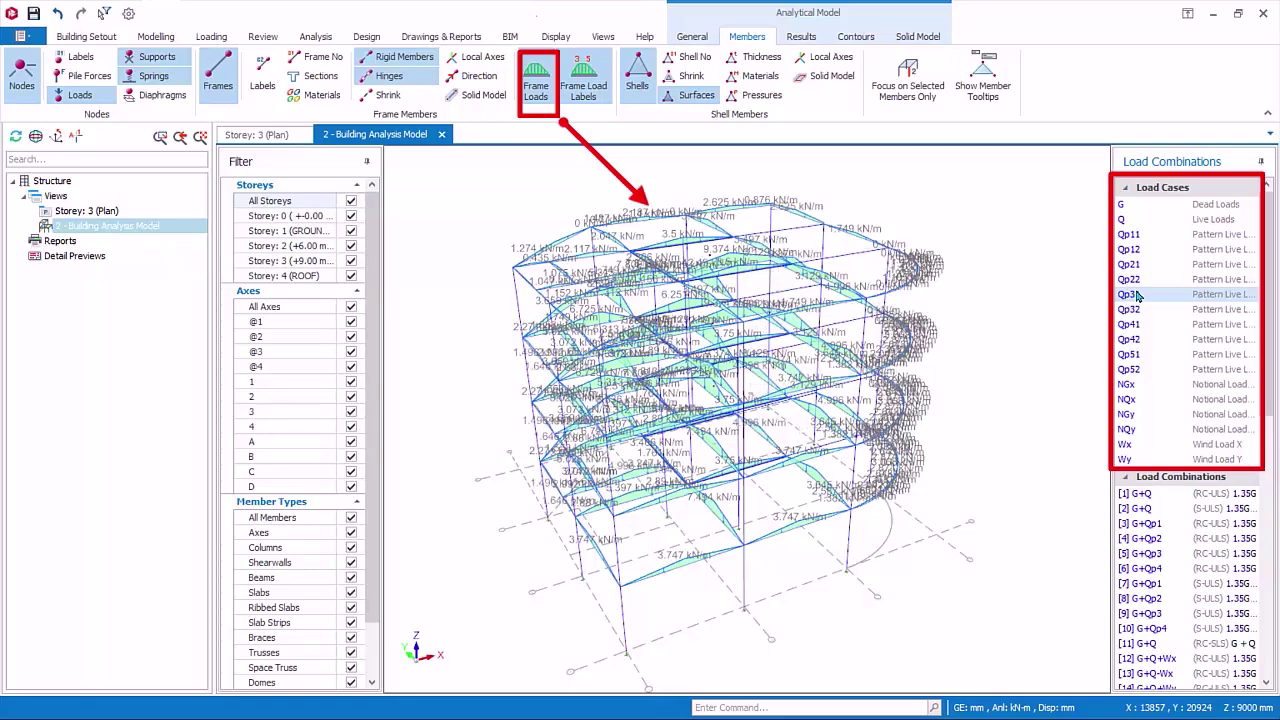
pyautogui.click(1137, 369)
# Step: Check the NGx notional point loads, then return to dead load G and bring up the Results tools
pyautogui.click(1127, 387)
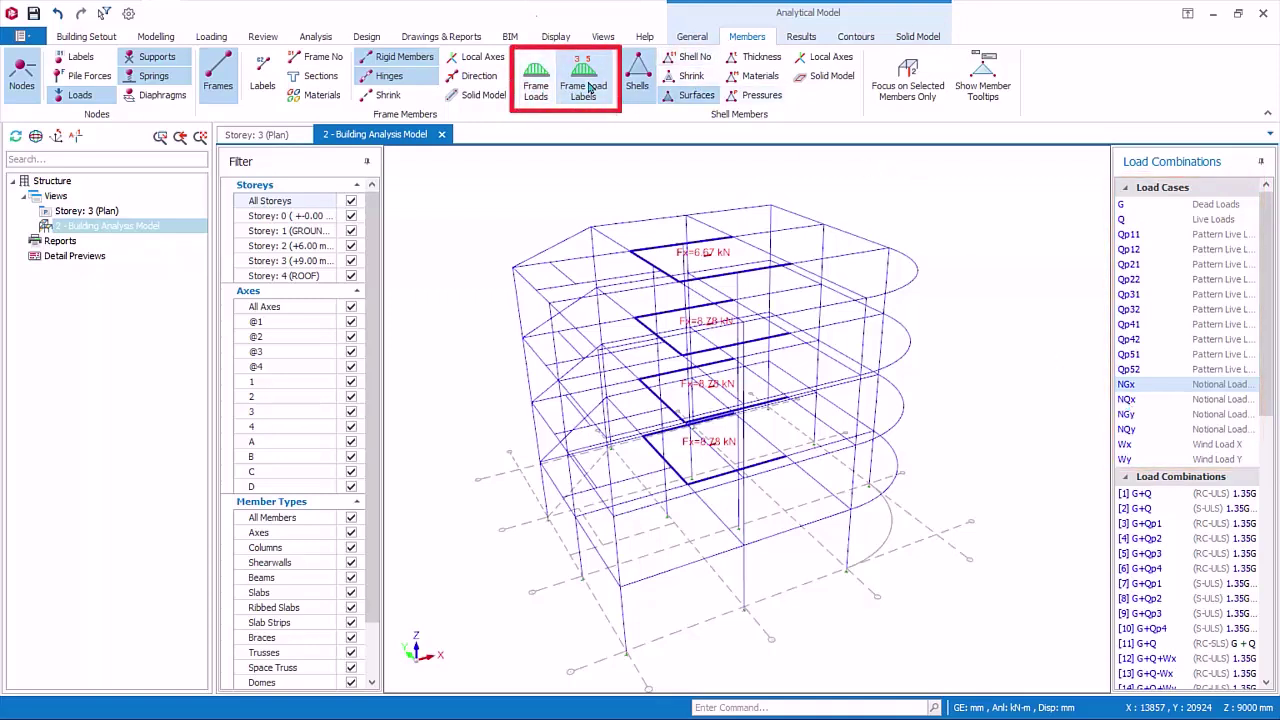
pyautogui.click(1124, 206)
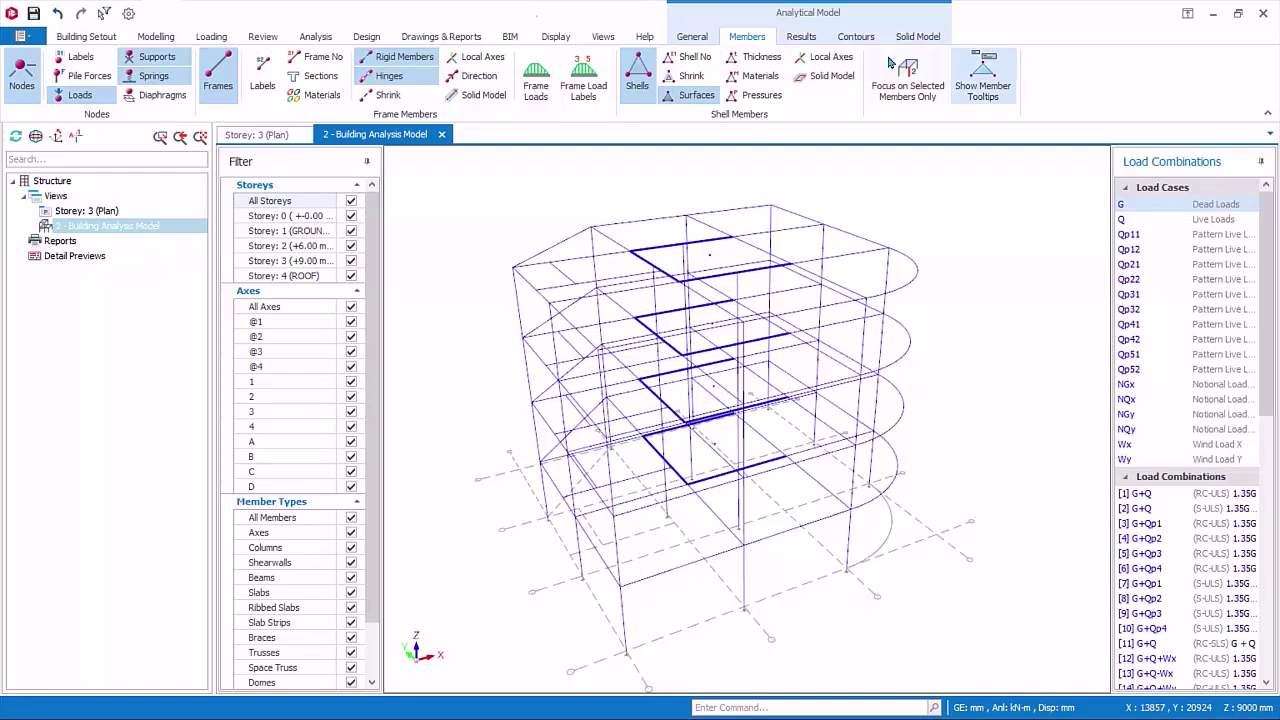
pyautogui.click(805, 37)
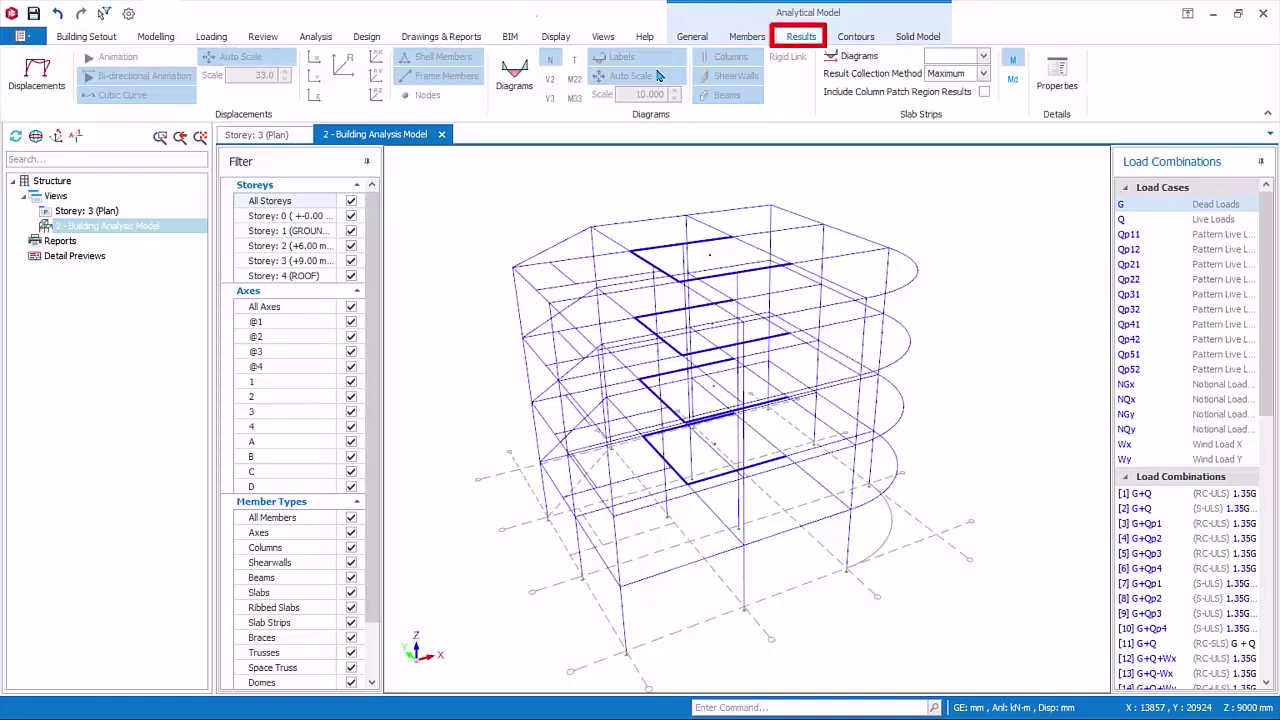
# Step: Show the deformed displacement shape, trying a manual scale before reverting to automatic scaling
pyautogui.click(52, 84)
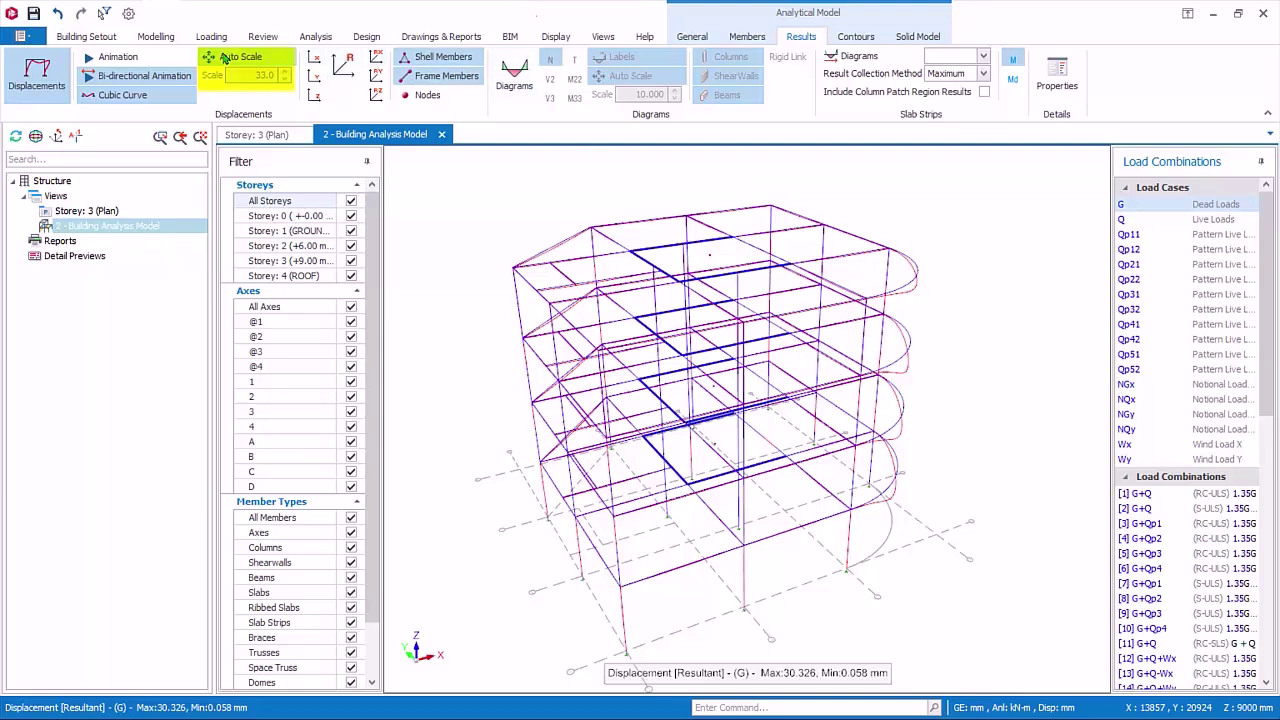
pyautogui.click(225, 58)
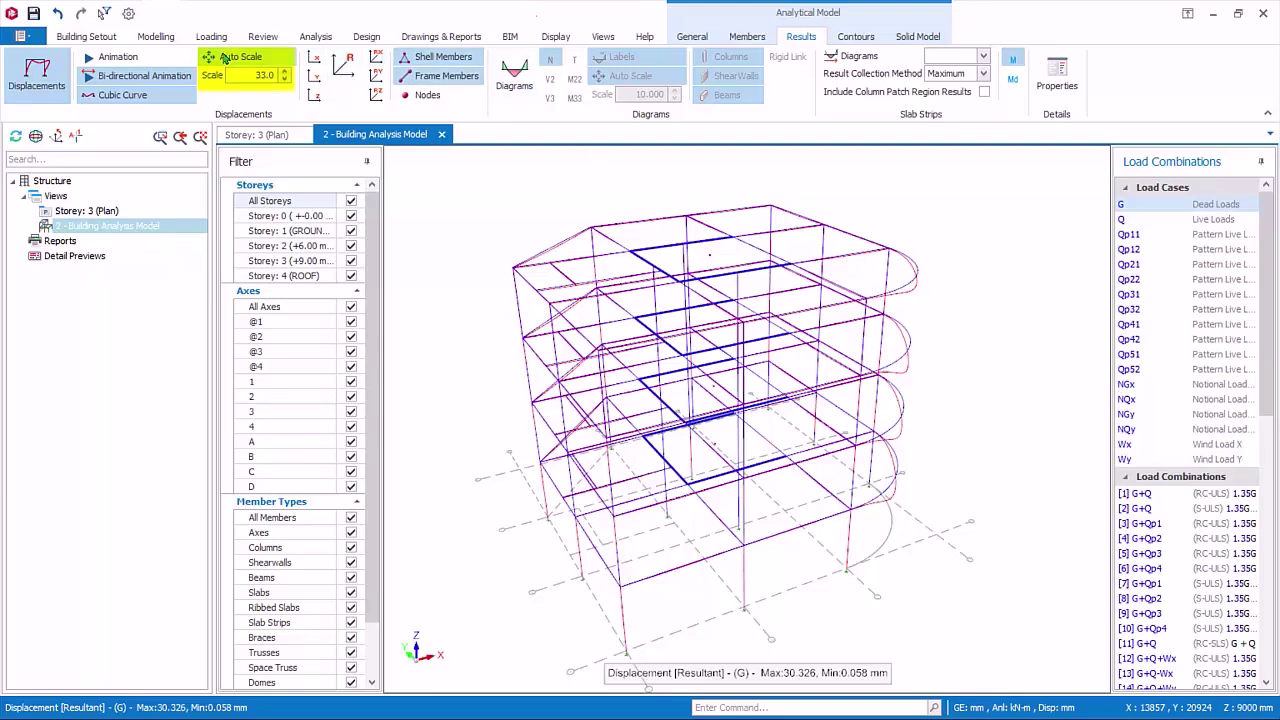
pyautogui.click(262, 75)
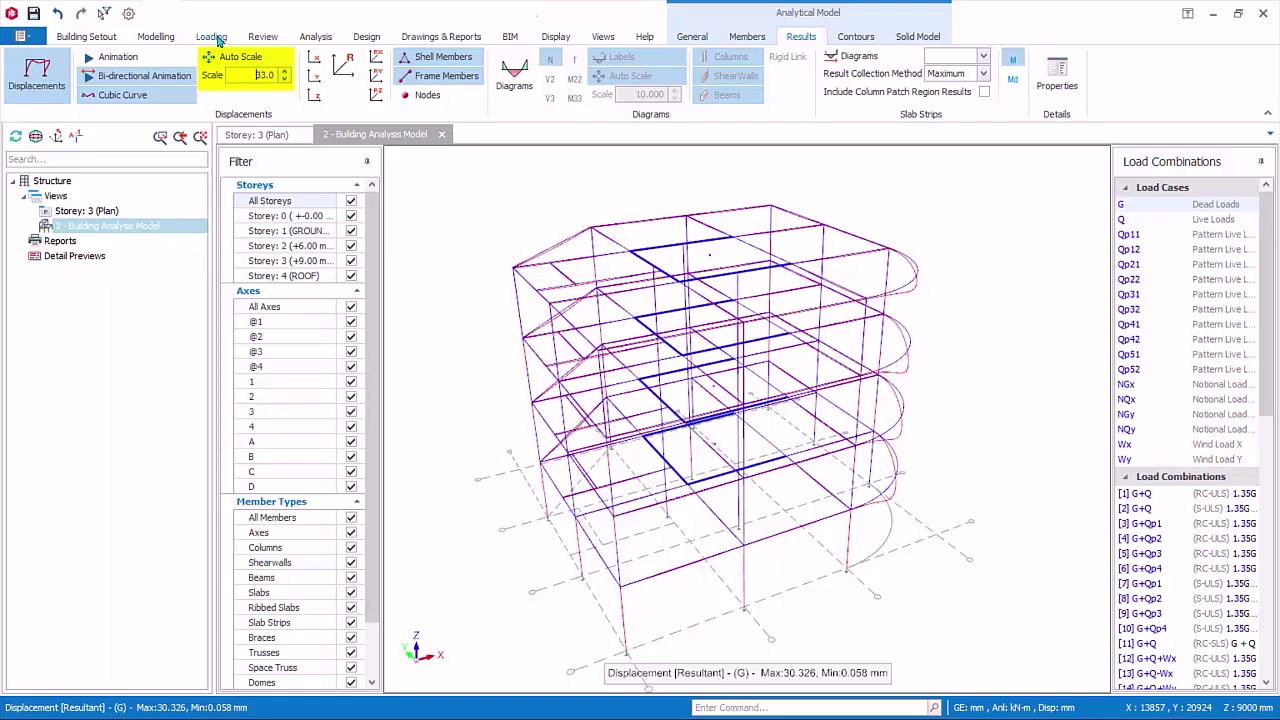
pyautogui.click(235, 58)
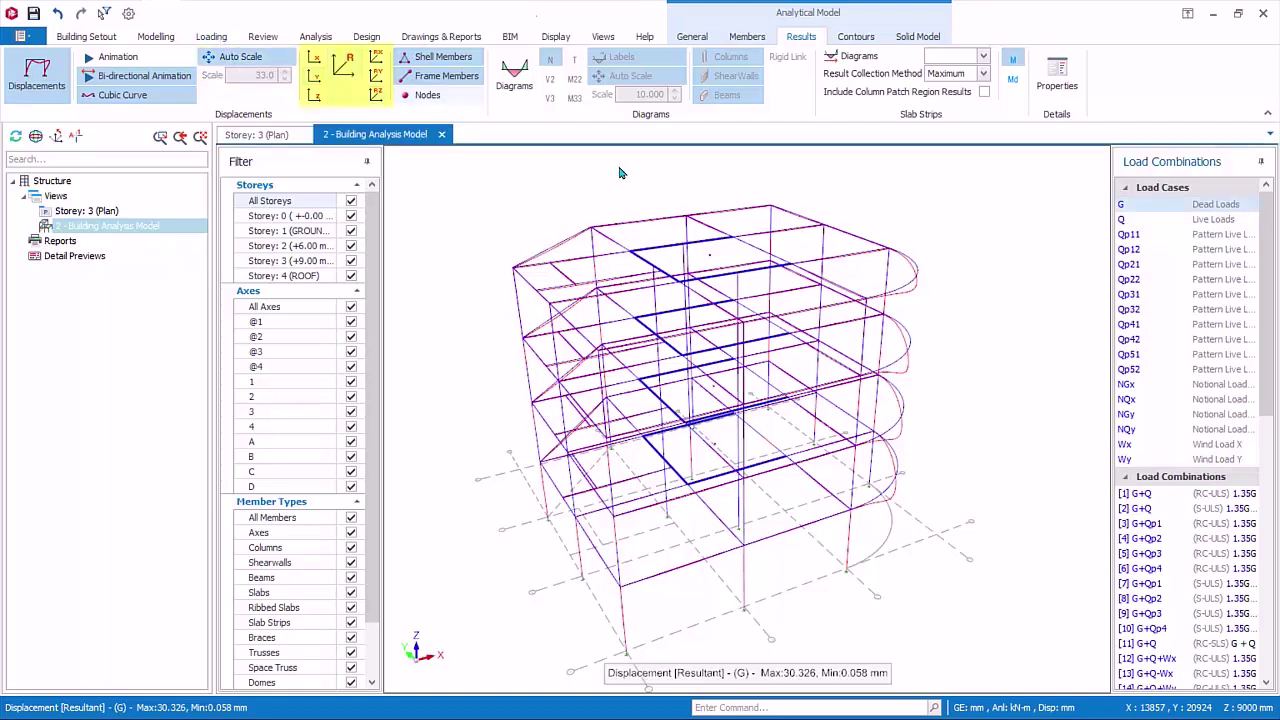
# Step: Label displacement values on the frame and compare the X, Y and Z components
pyautogui.click(331, 67)
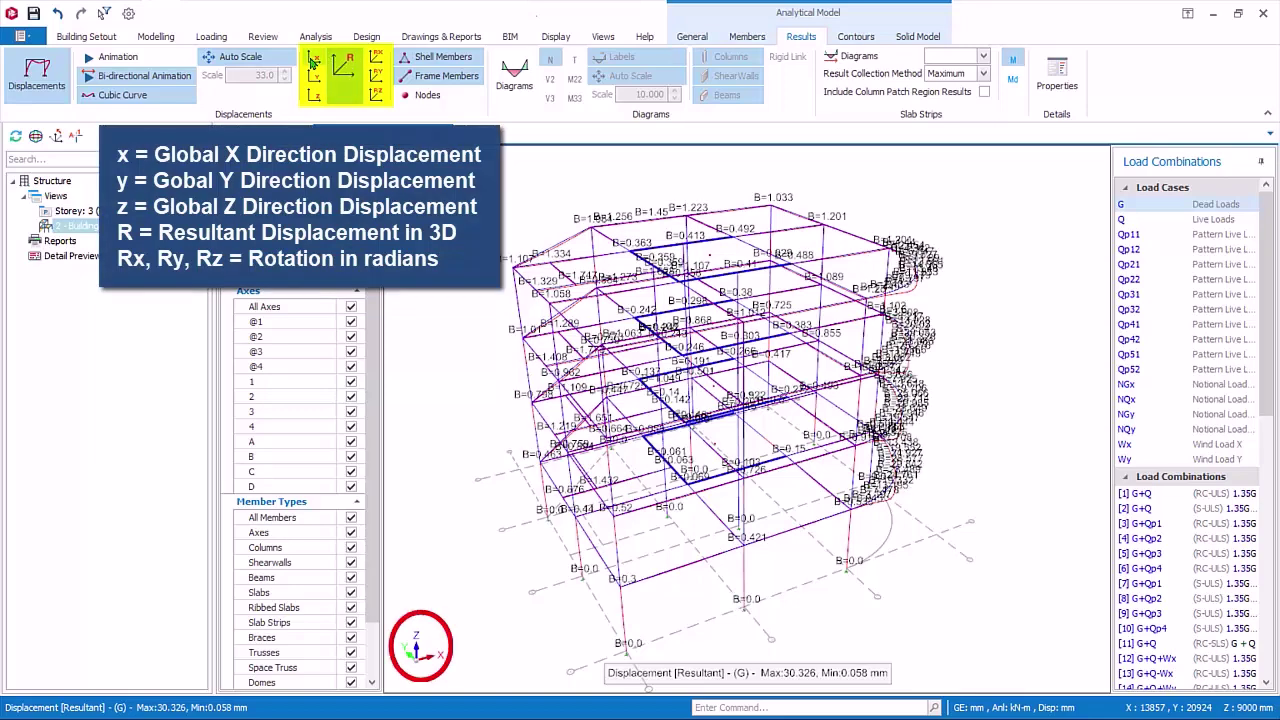
pyautogui.click(314, 59)
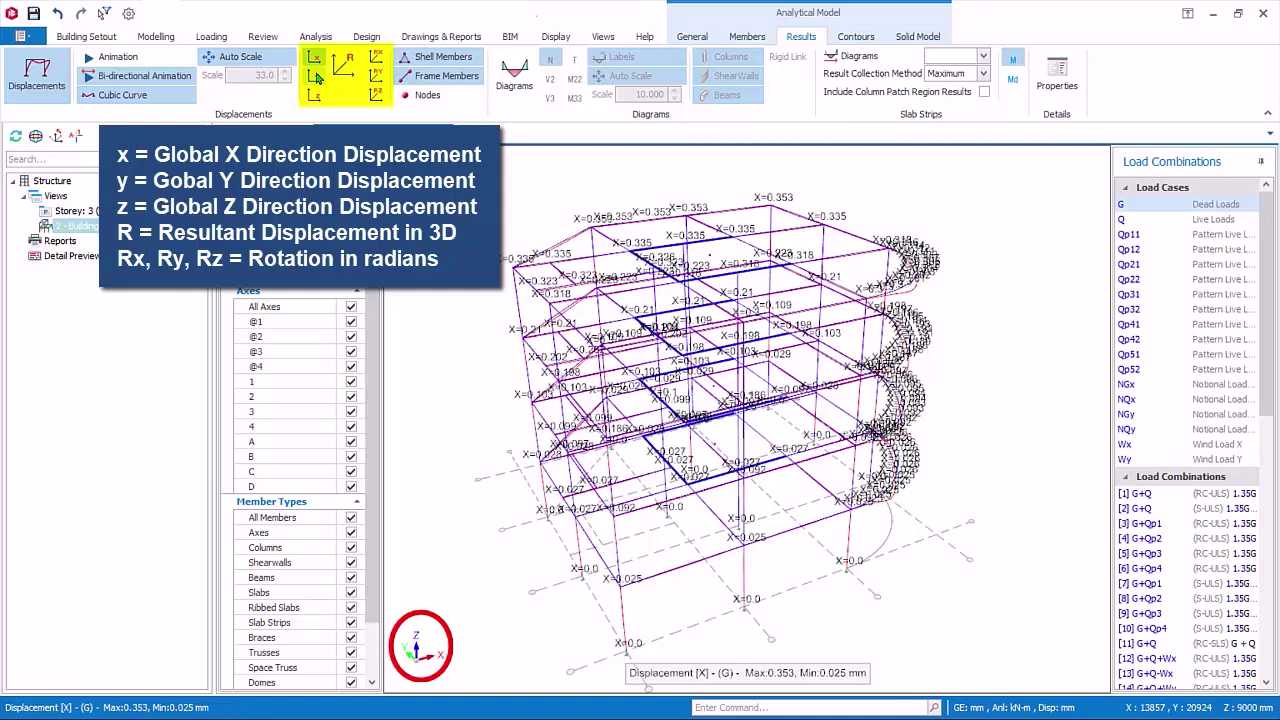
pyautogui.click(315, 77)
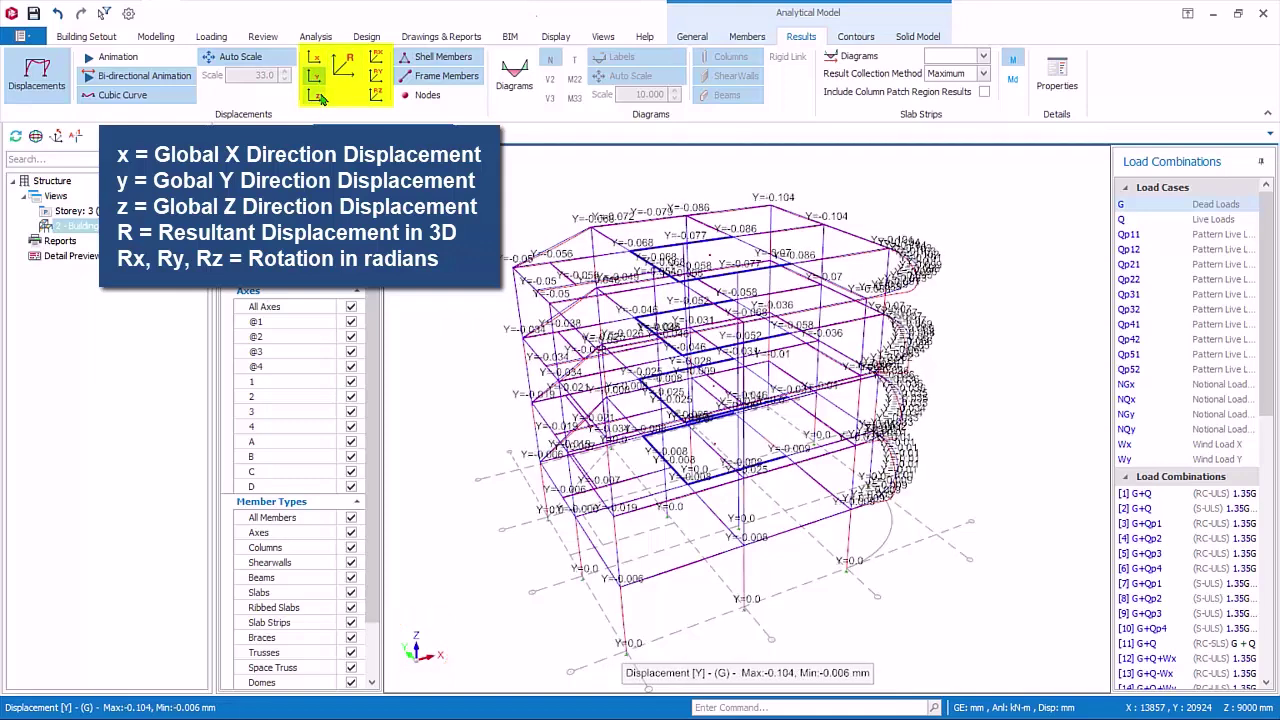
pyautogui.click(315, 95)
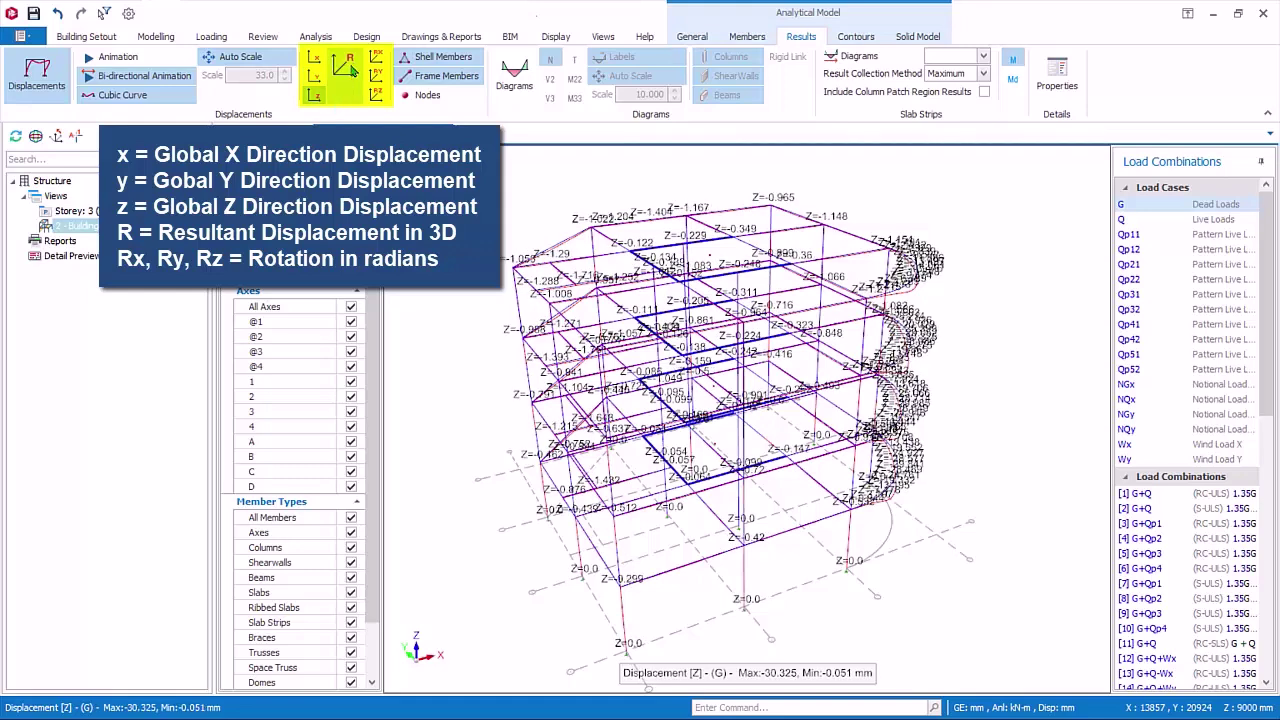
# Step: Compare Ry and Rz rotations, ending on resultant displacement labels (max 30.326 mm, min 0.058 mm)
pyautogui.click(349, 66)
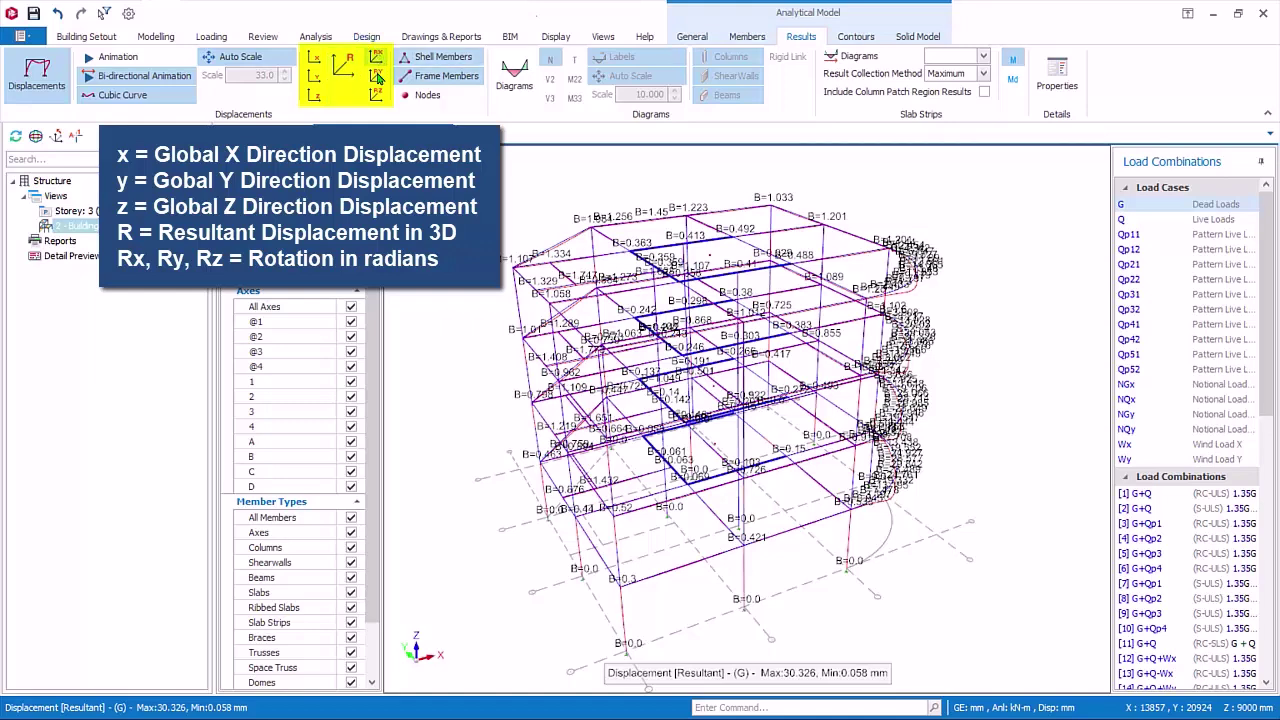
pyautogui.click(377, 77)
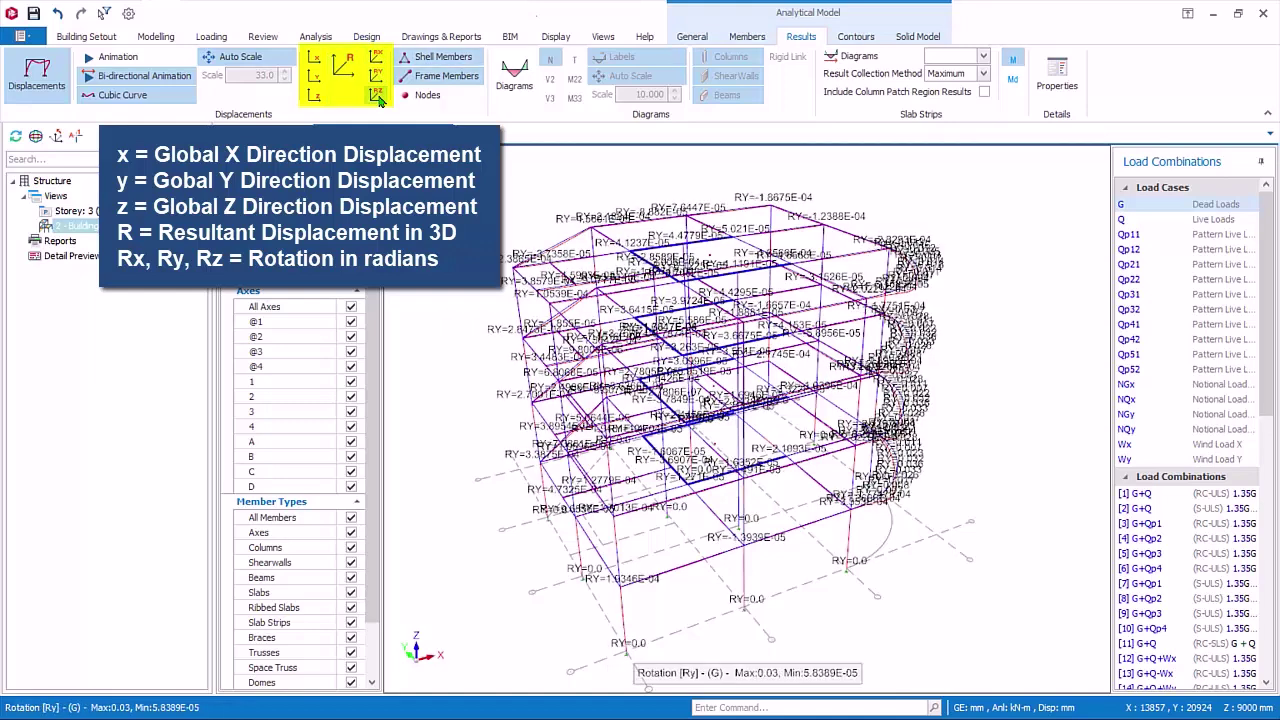
pyautogui.click(377, 96)
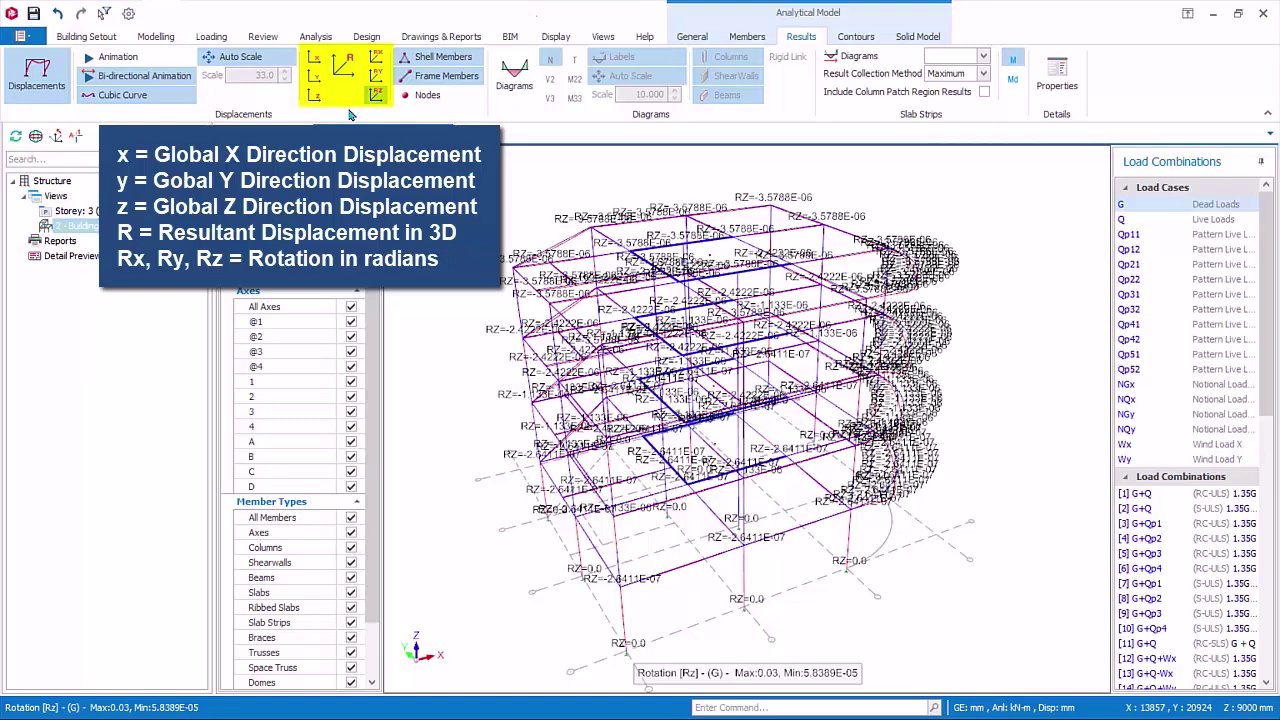
pyautogui.click(349, 74)
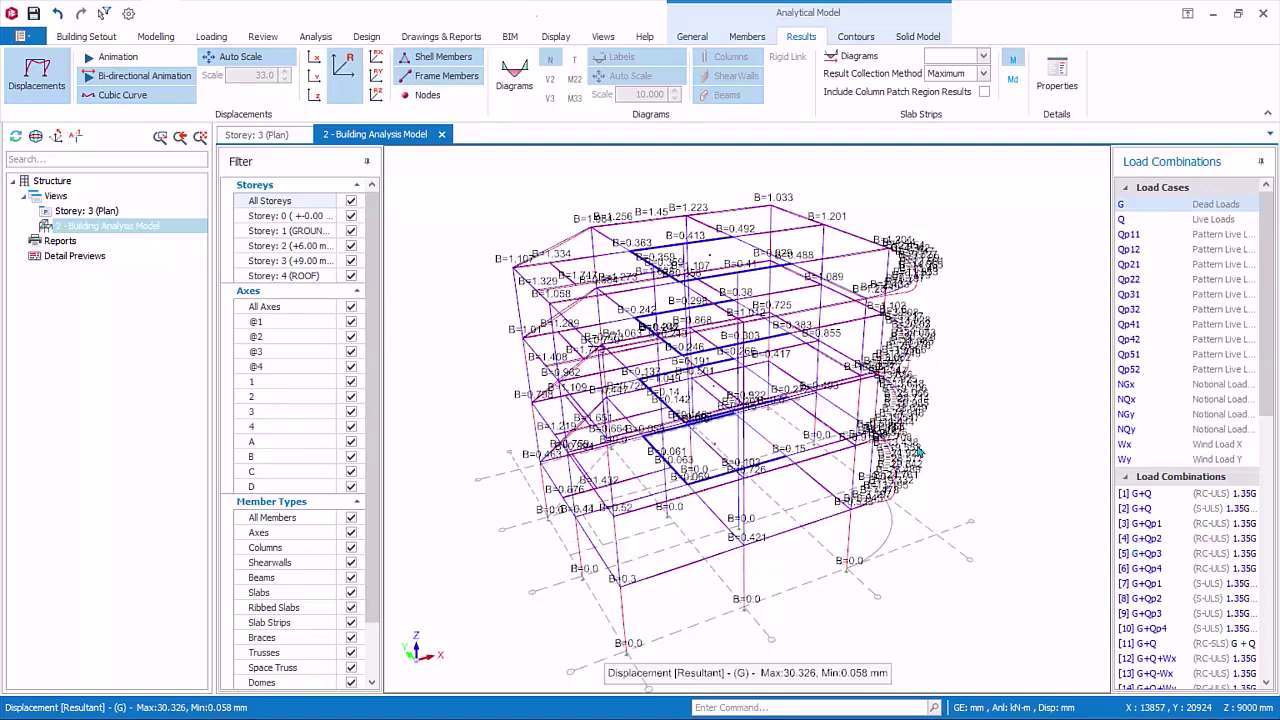
# Step: Hide the displacement labels and play a bi-directional animation of the deformed building
pyautogui.click(349, 86)
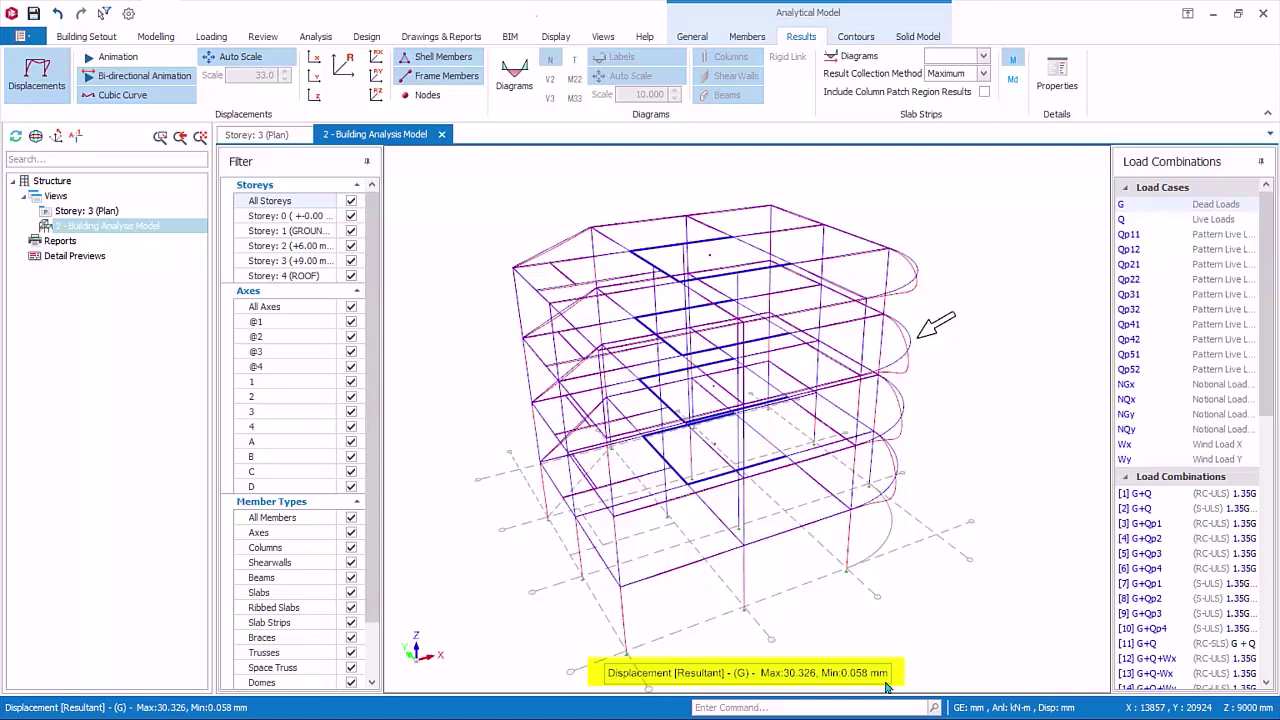
pyautogui.scroll(5, 945, 355)
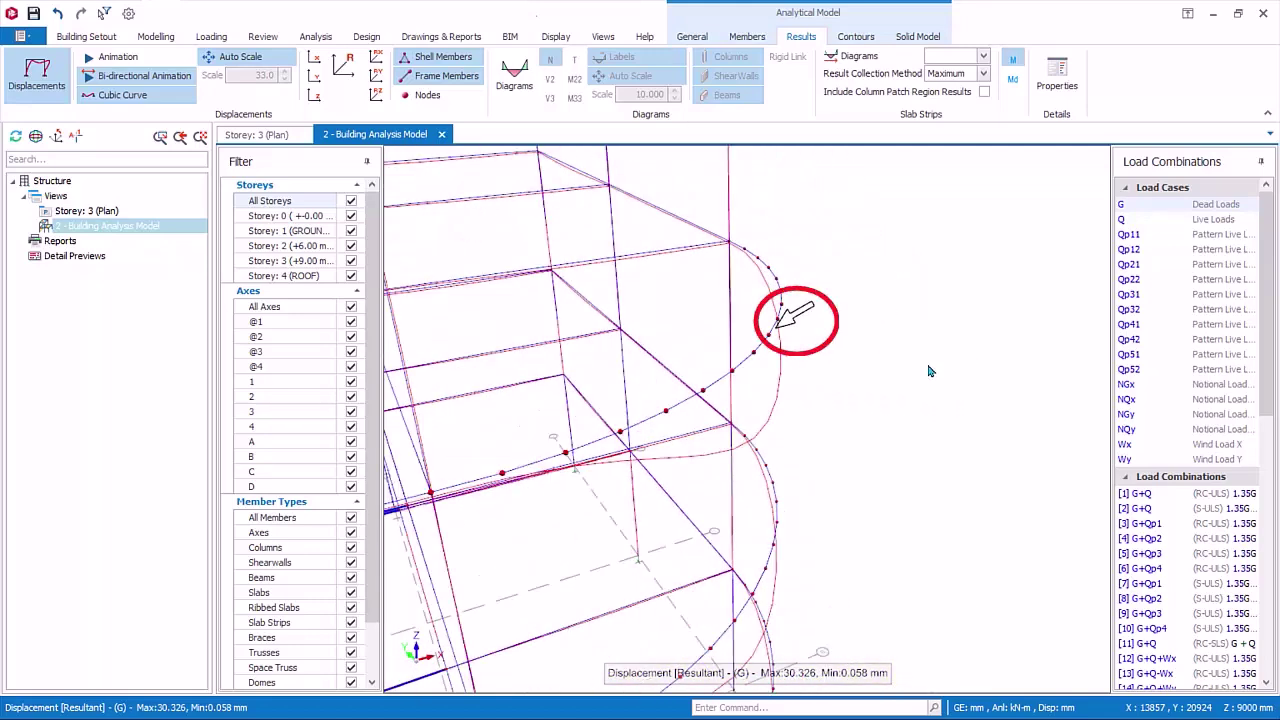
pyautogui.click(133, 61)
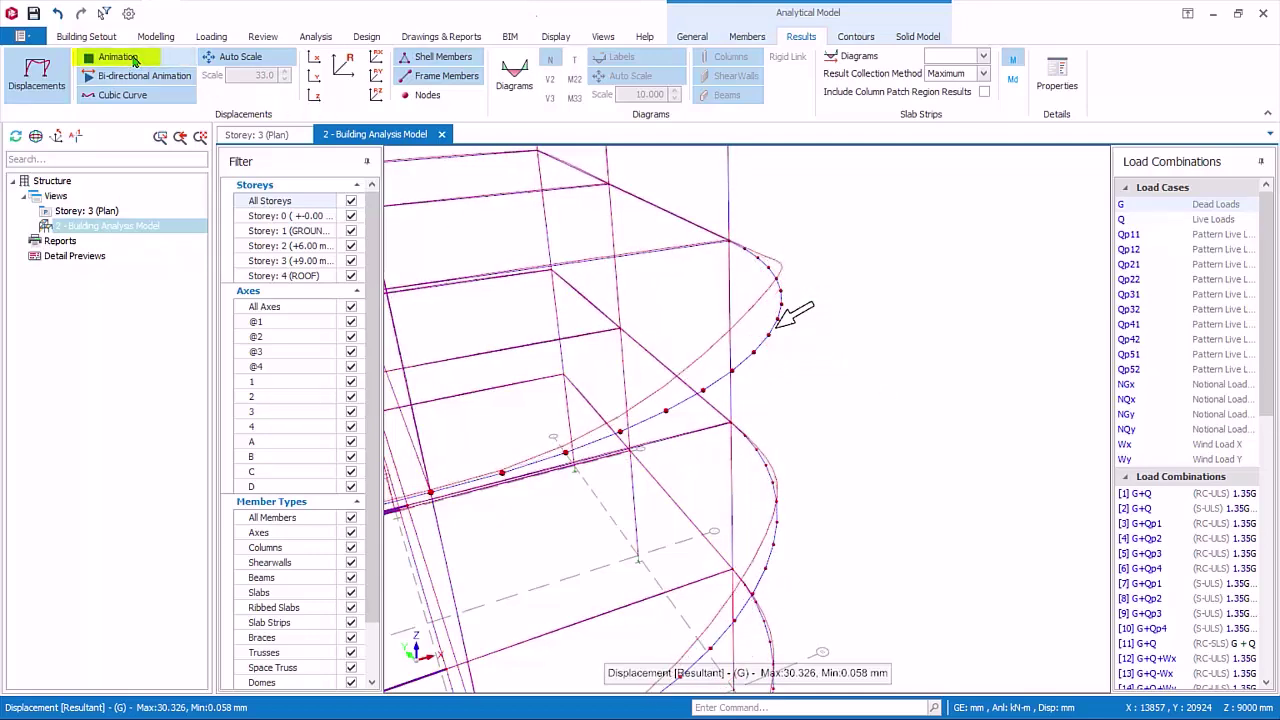
pyautogui.click(133, 79)
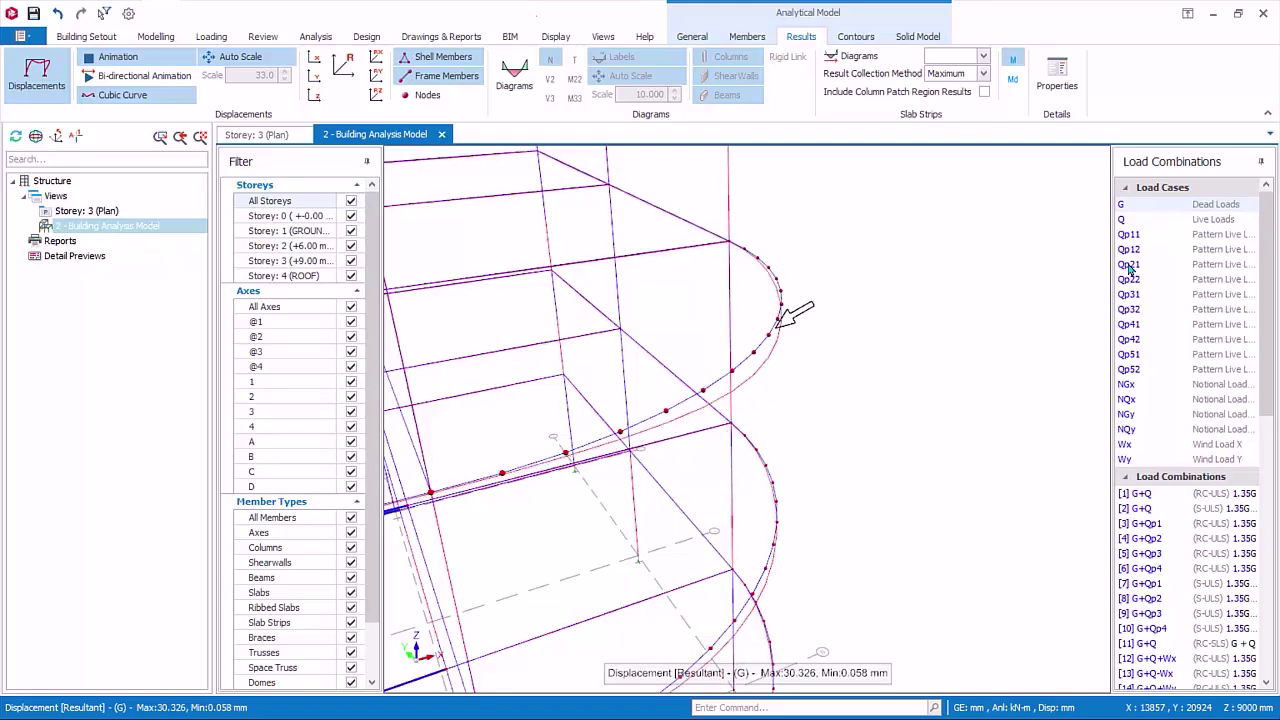
# Step: Watch the animated deflection for NGx, Wx and Wy, then switch displacement results off
pyautogui.click(1127, 384)
pyautogui.scroll(-5, 750, 460)
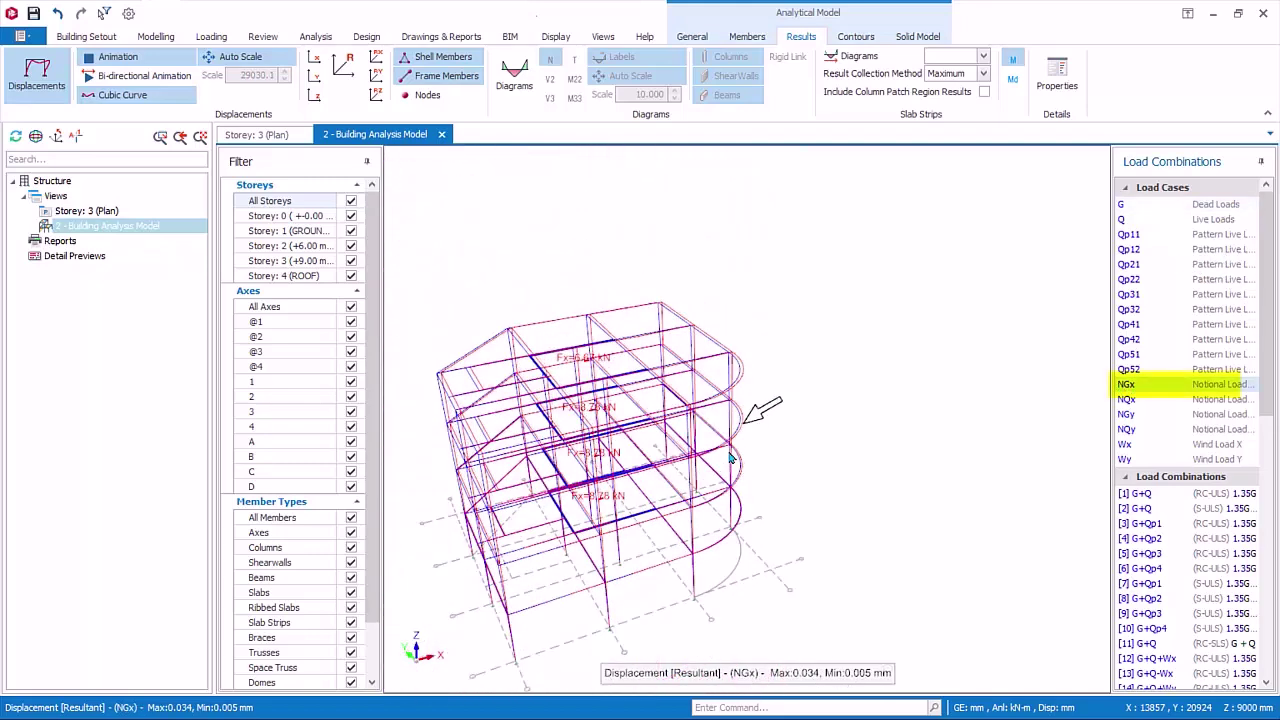
pyautogui.moveTo(893, 428); pyautogui.dragTo(820, 377, button='middle')
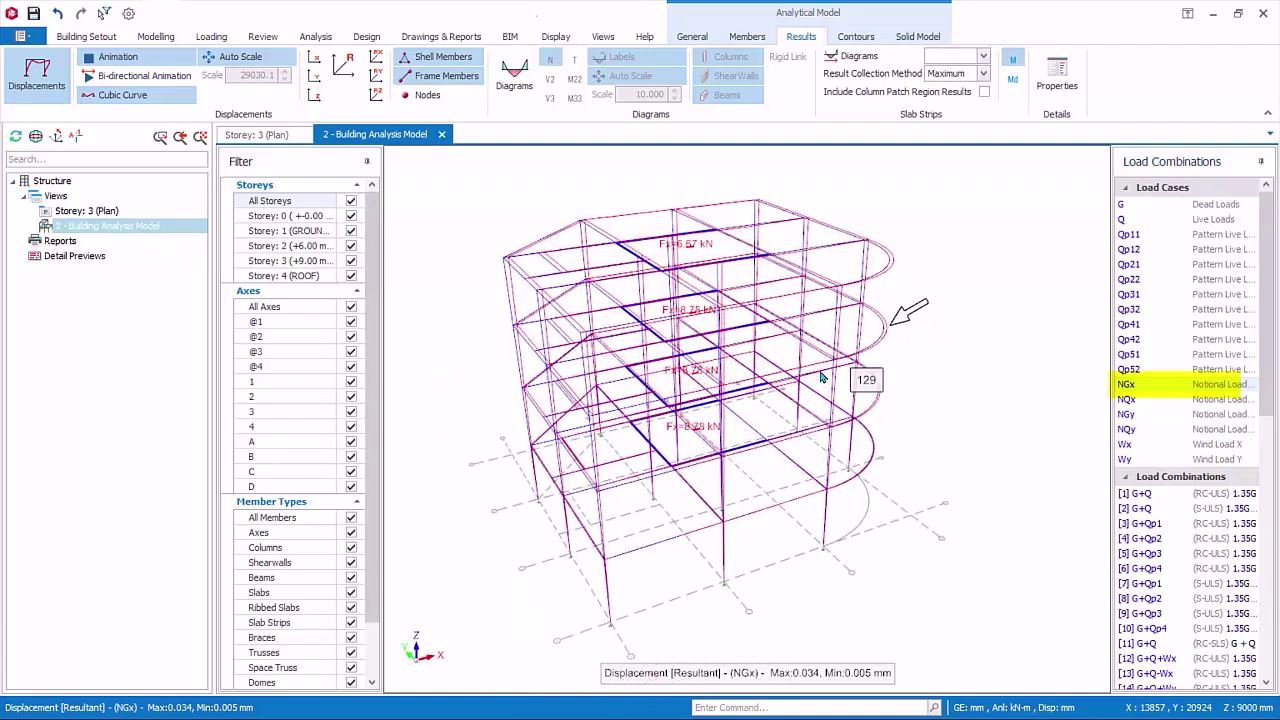
pyautogui.click(1125, 447)
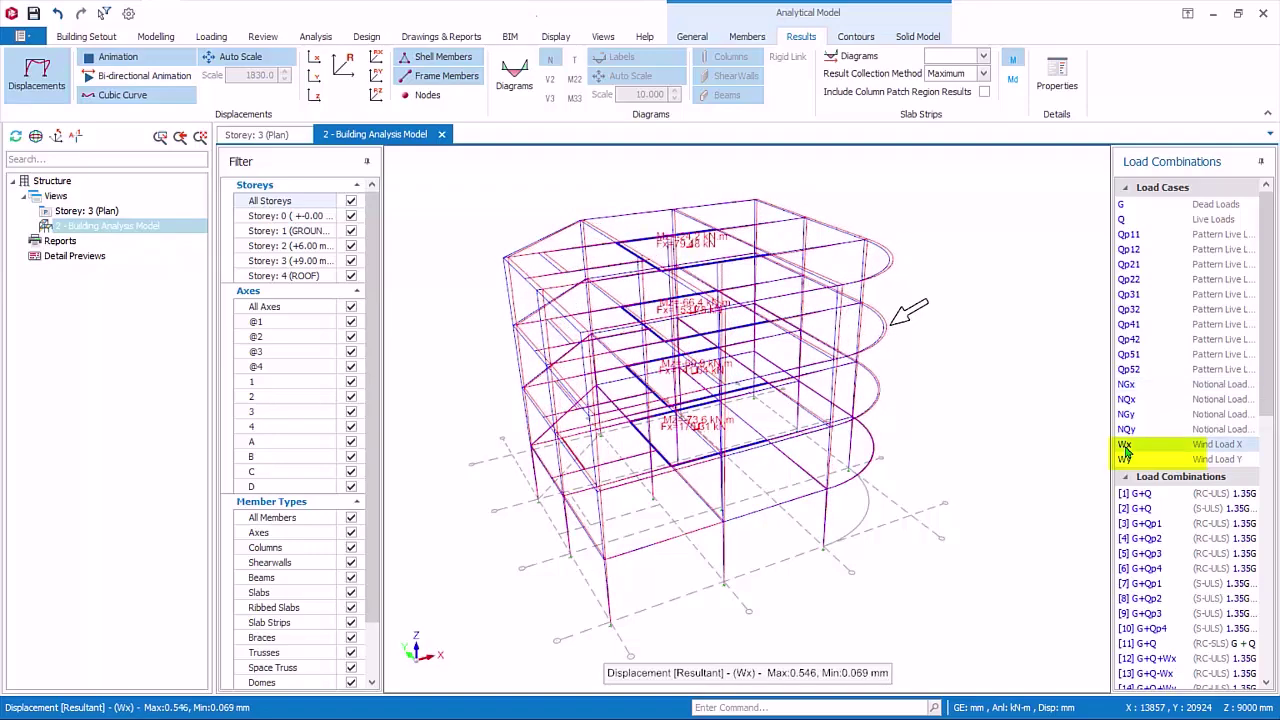
pyautogui.click(1135, 462)
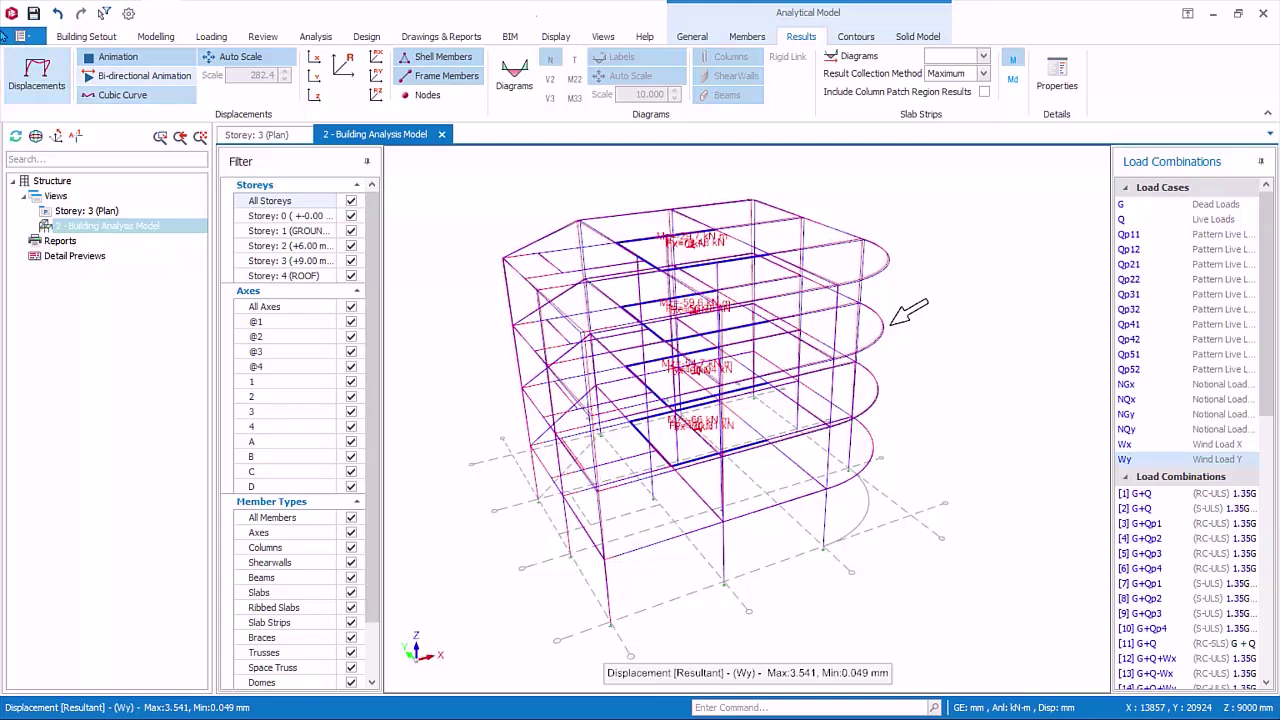
pyautogui.click(37, 72)
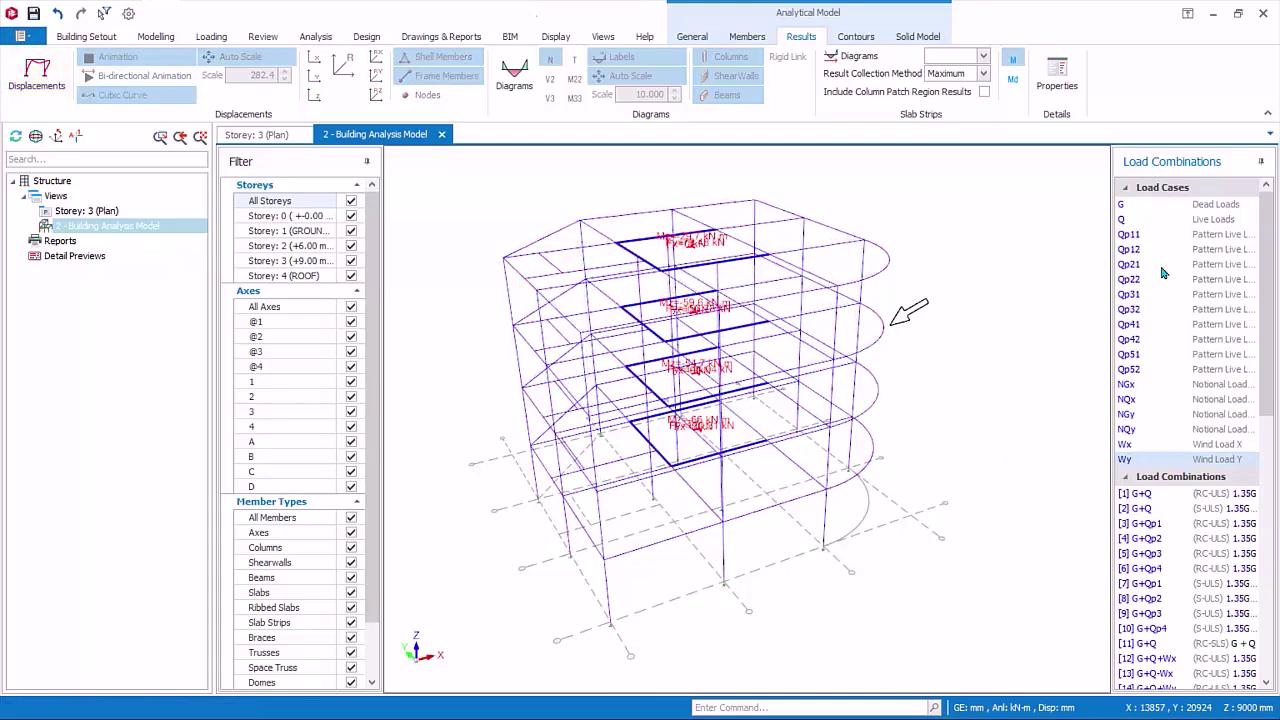
# Step: Draw the G dead-load axial force diagrams and filter the view to Storey 4 (ROOF) only
pyautogui.click(1124, 206)
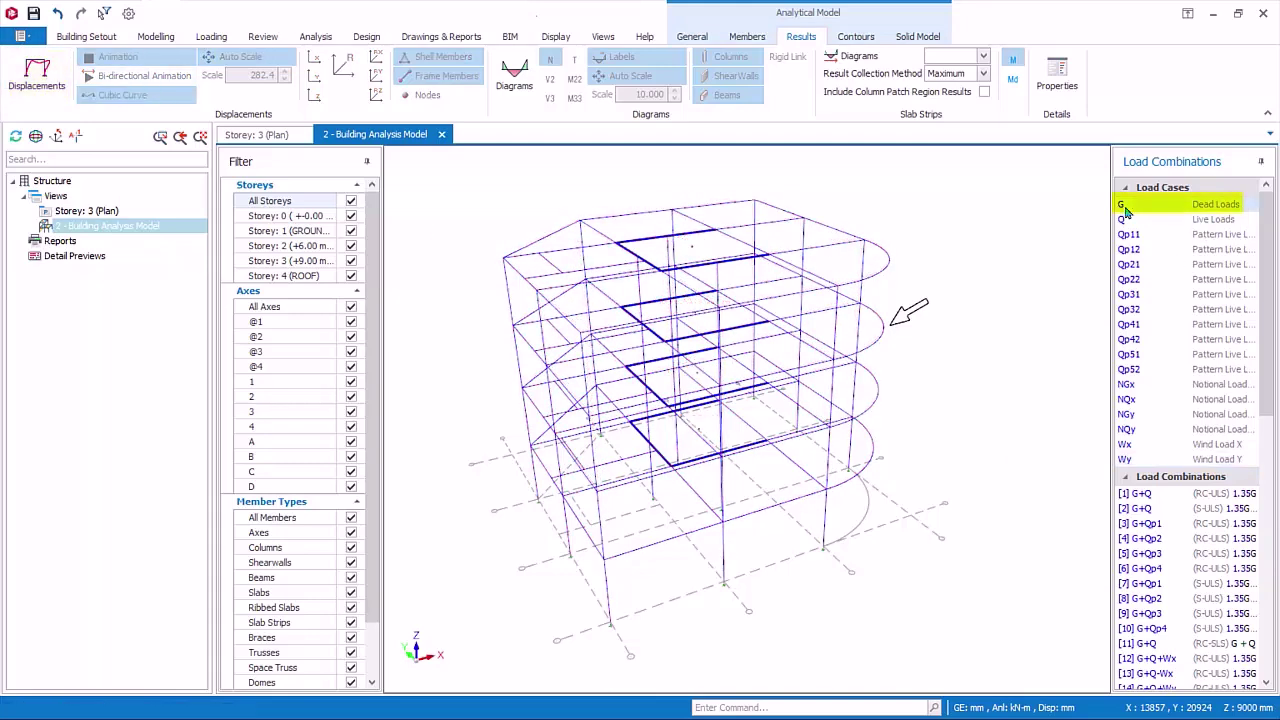
pyautogui.click(513, 85)
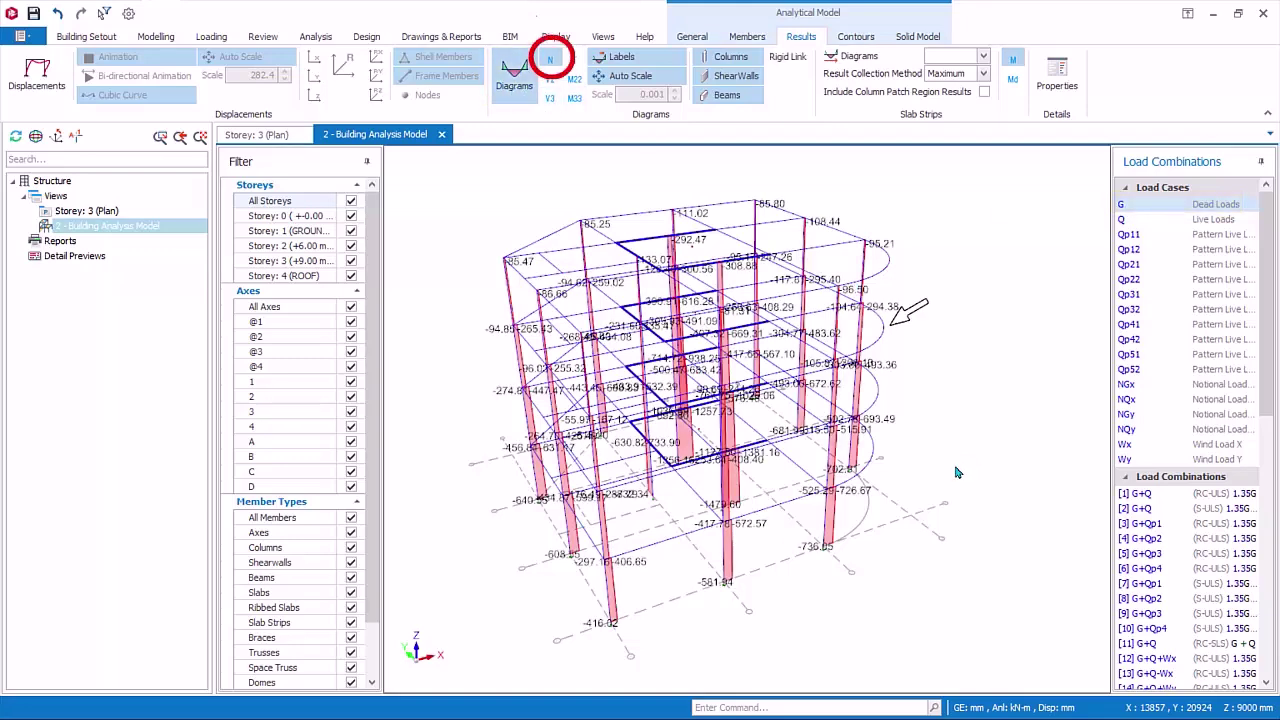
pyautogui.moveTo(955, 472); pyautogui.dragTo(943, 523, button='middle')
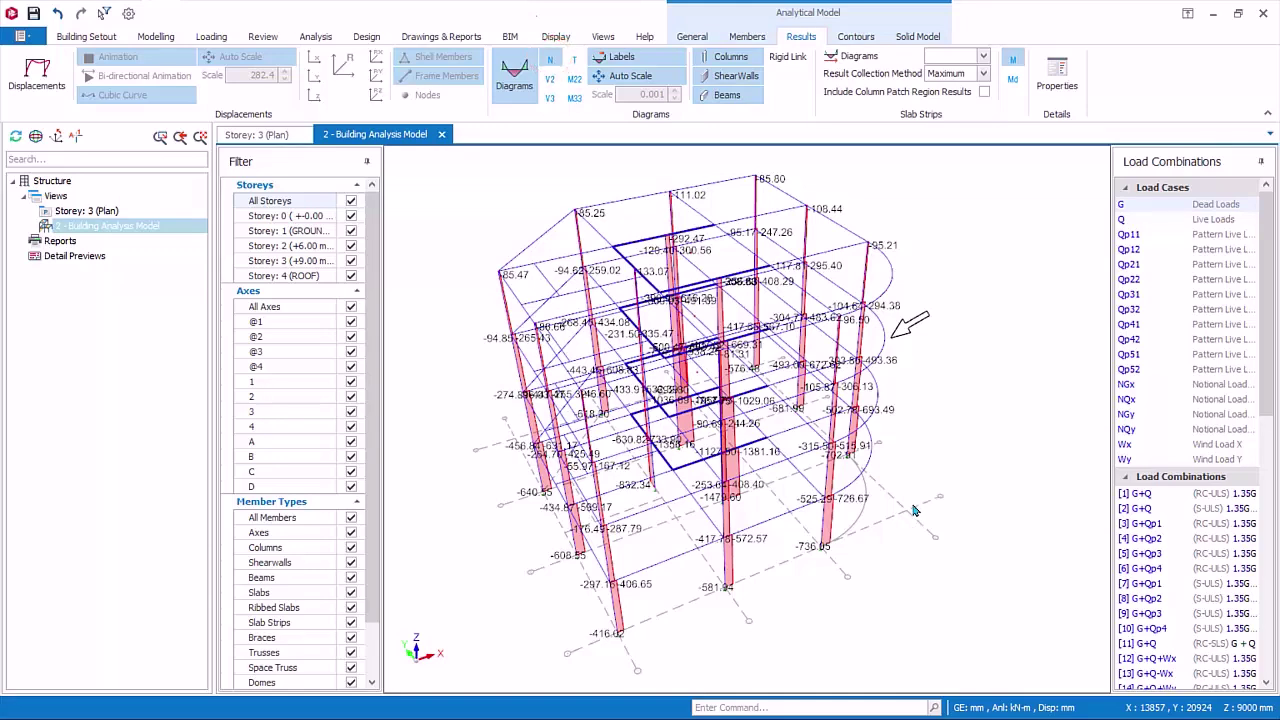
pyautogui.scroll(3, 897, 510)
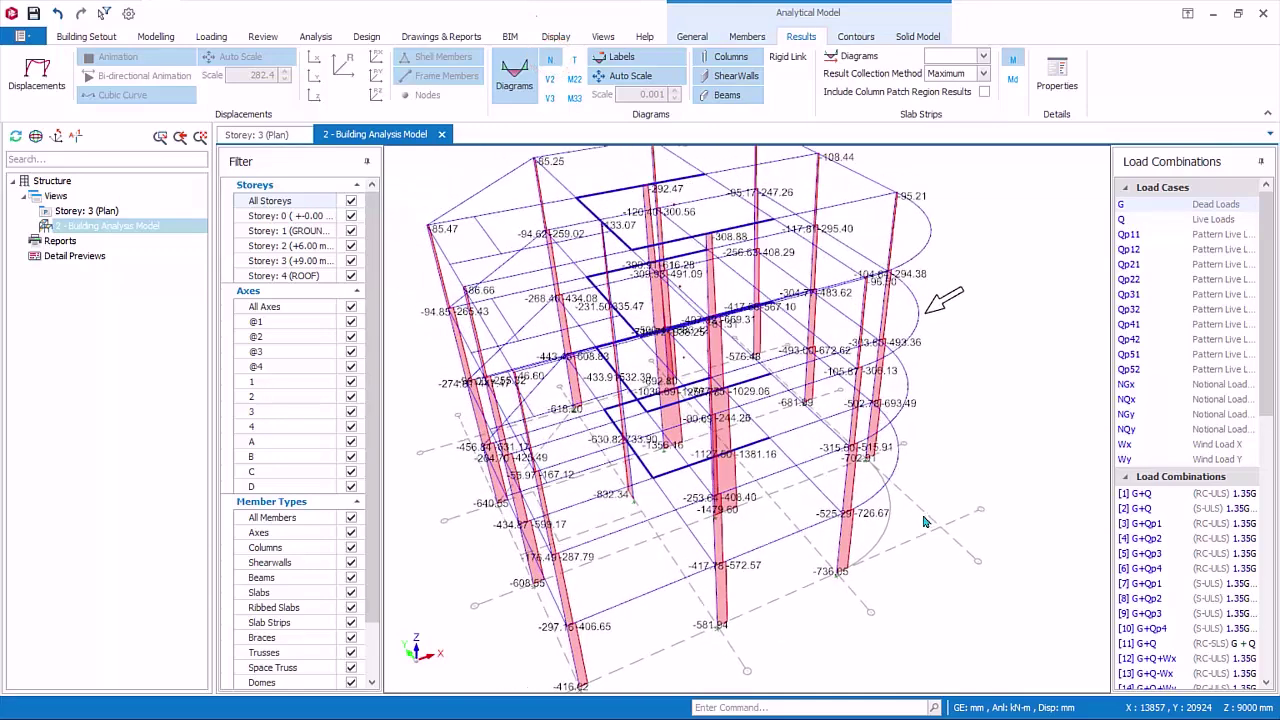
pyautogui.scroll(-2, 943, 505)
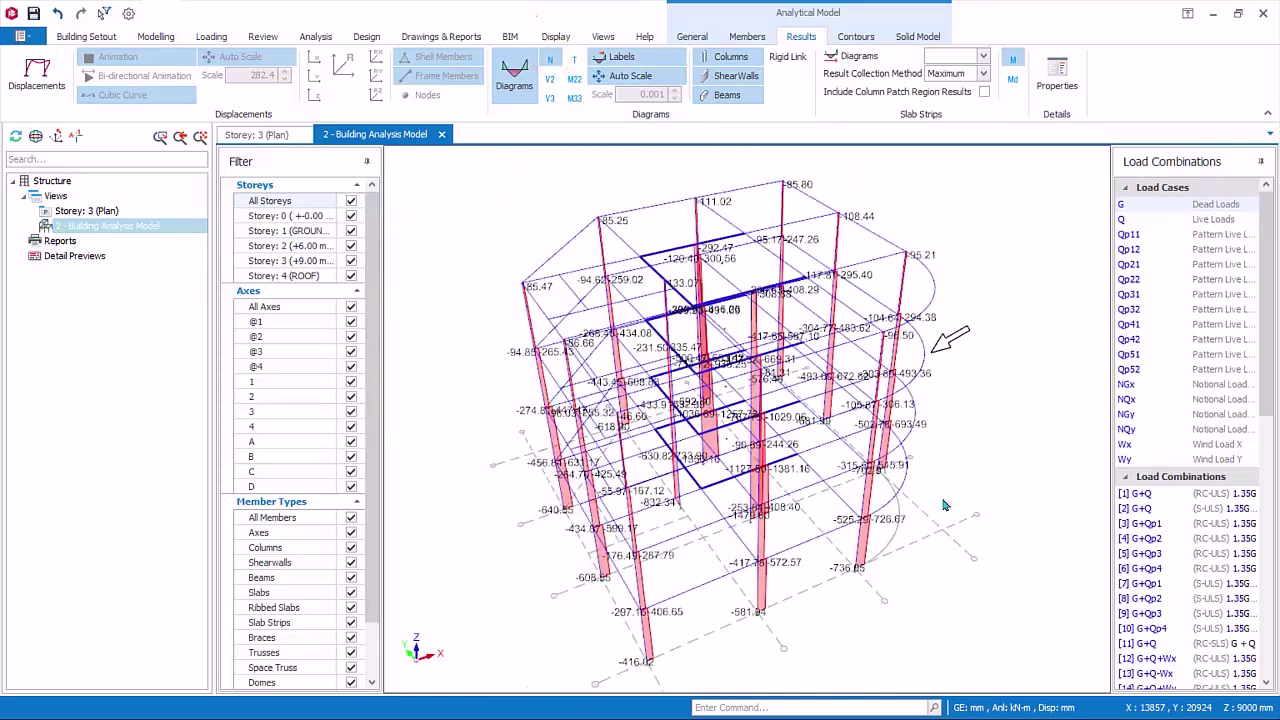
pyautogui.click(351, 200)
pyautogui.click(351, 276)
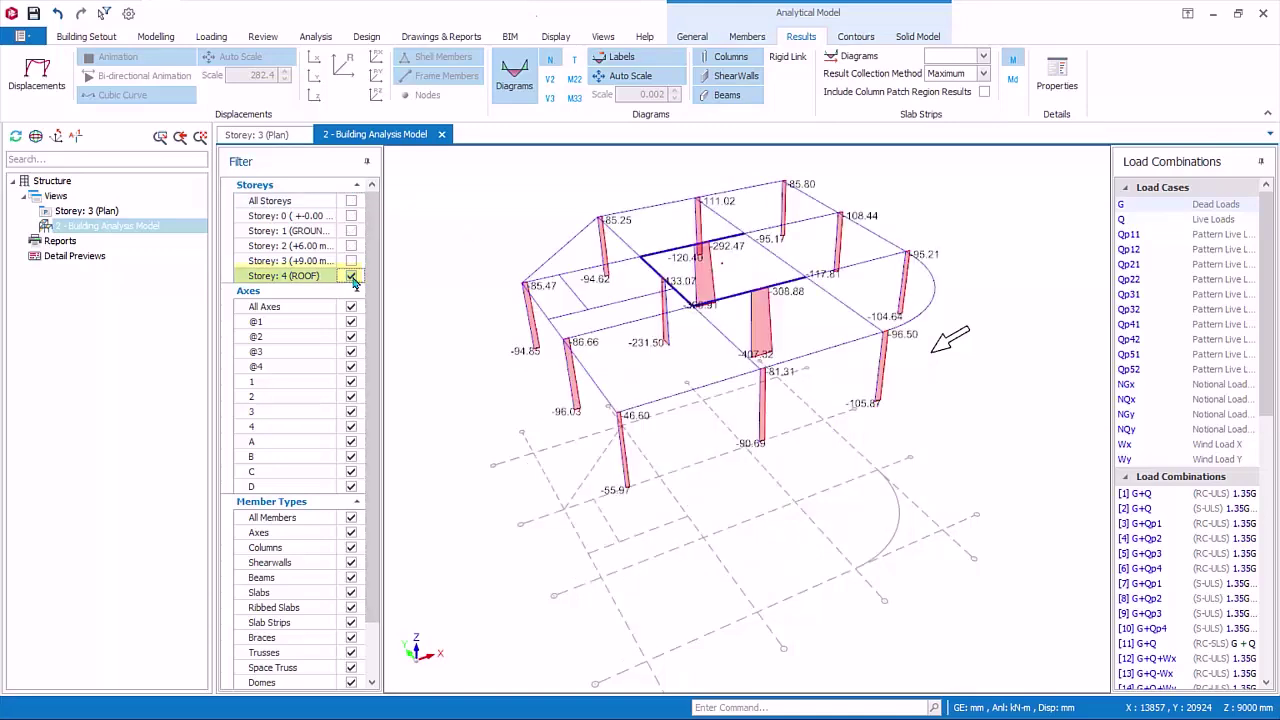
# Step: Cycle through the V2, V3, M22, M33 and T diagrams, then toggle the value labels off and back on
pyautogui.click(576, 97)
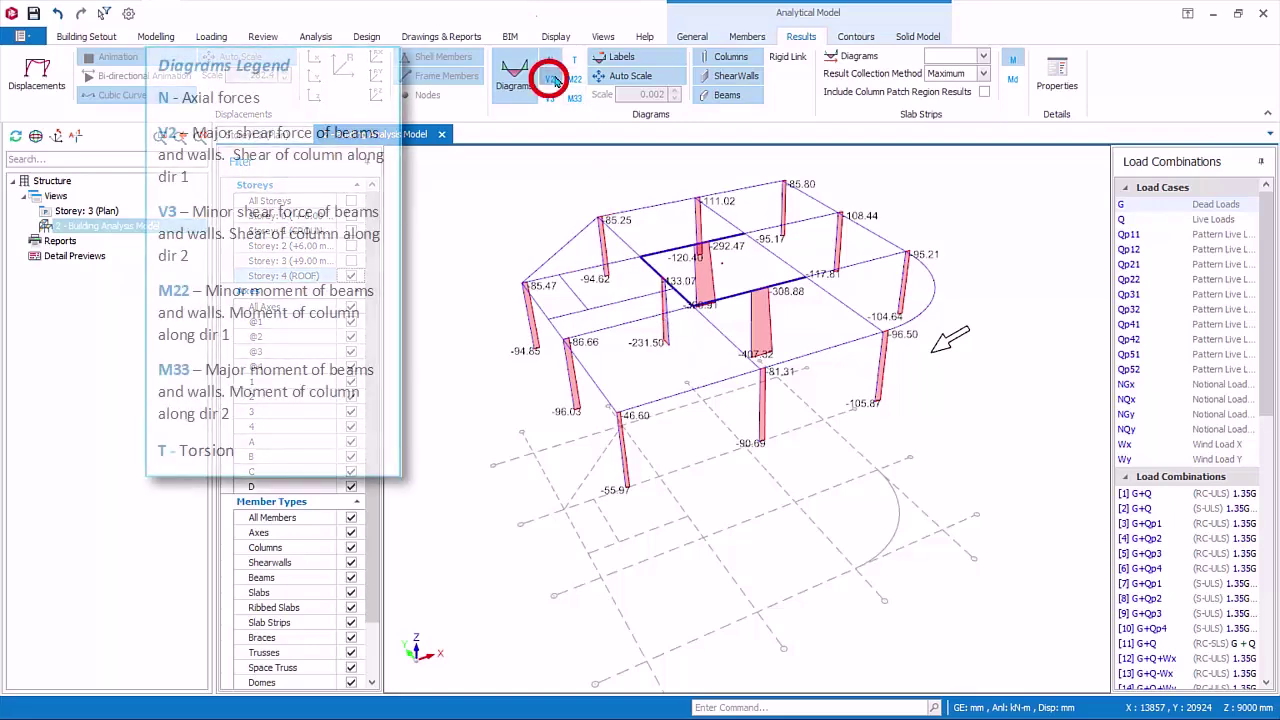
pyautogui.scroll(5, 775, 350)
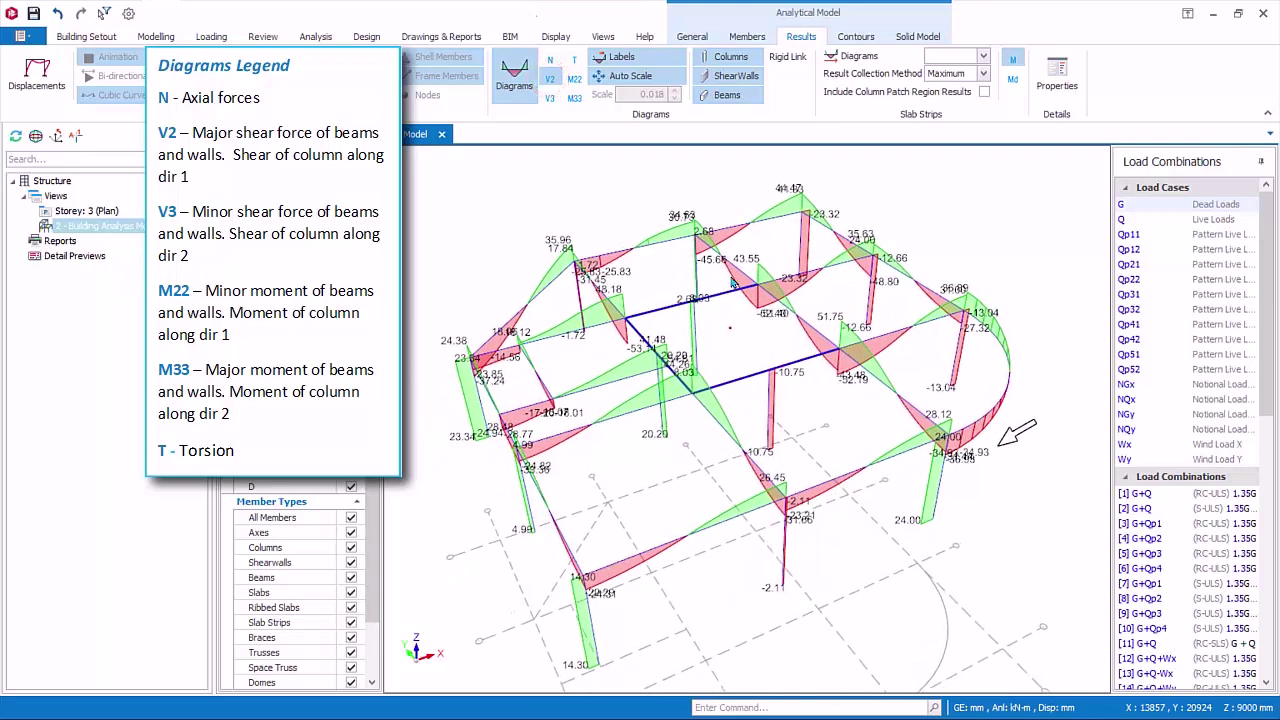
pyautogui.click(550, 100)
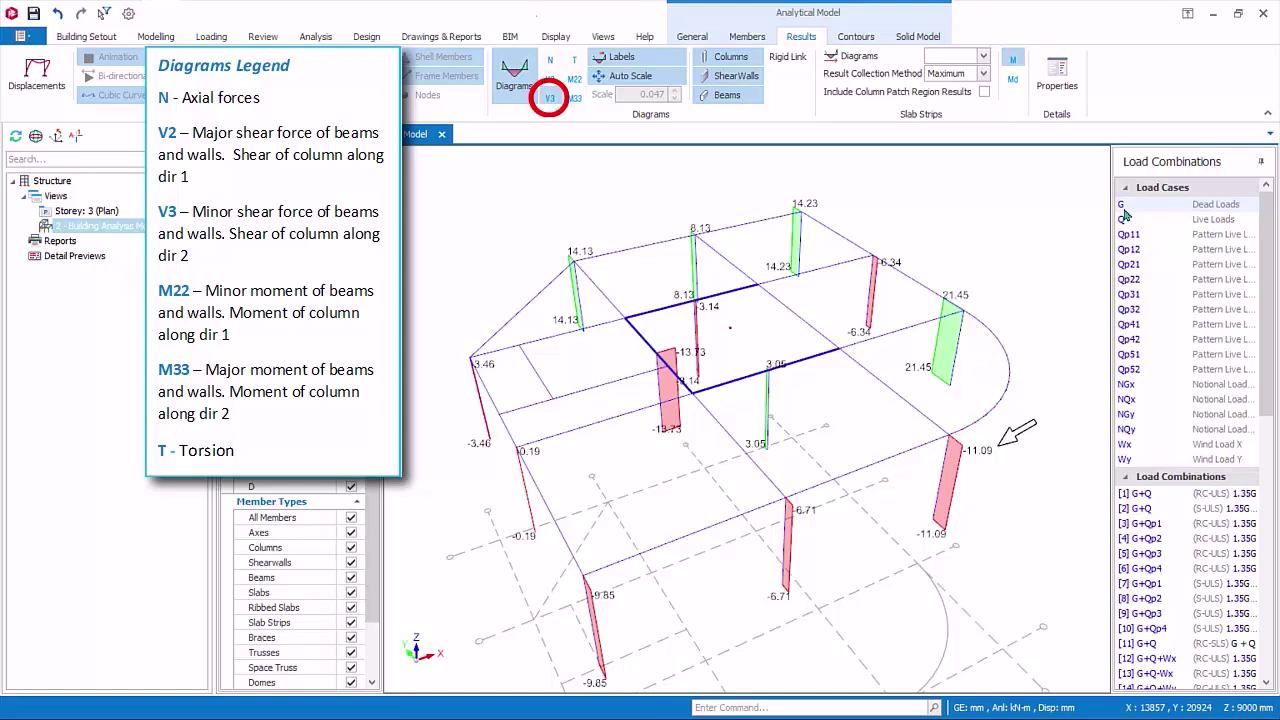
pyautogui.click(575, 82)
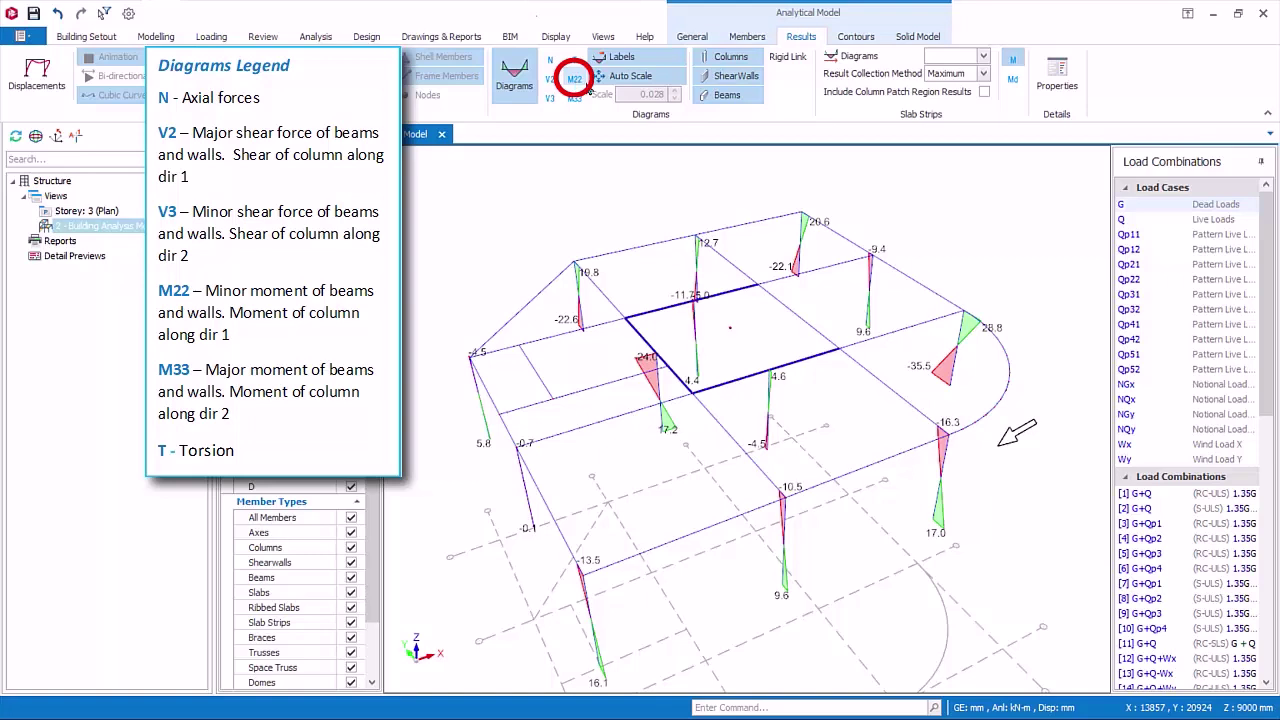
pyautogui.click(579, 100)
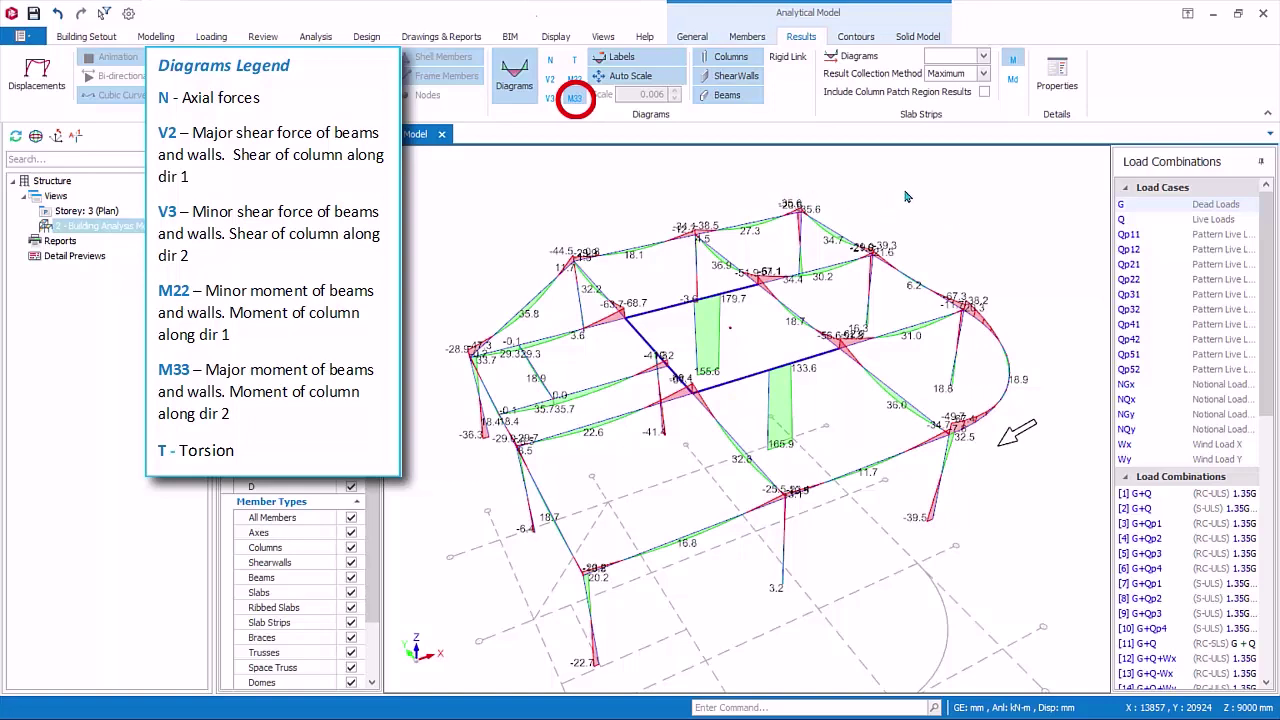
pyautogui.click(575, 63)
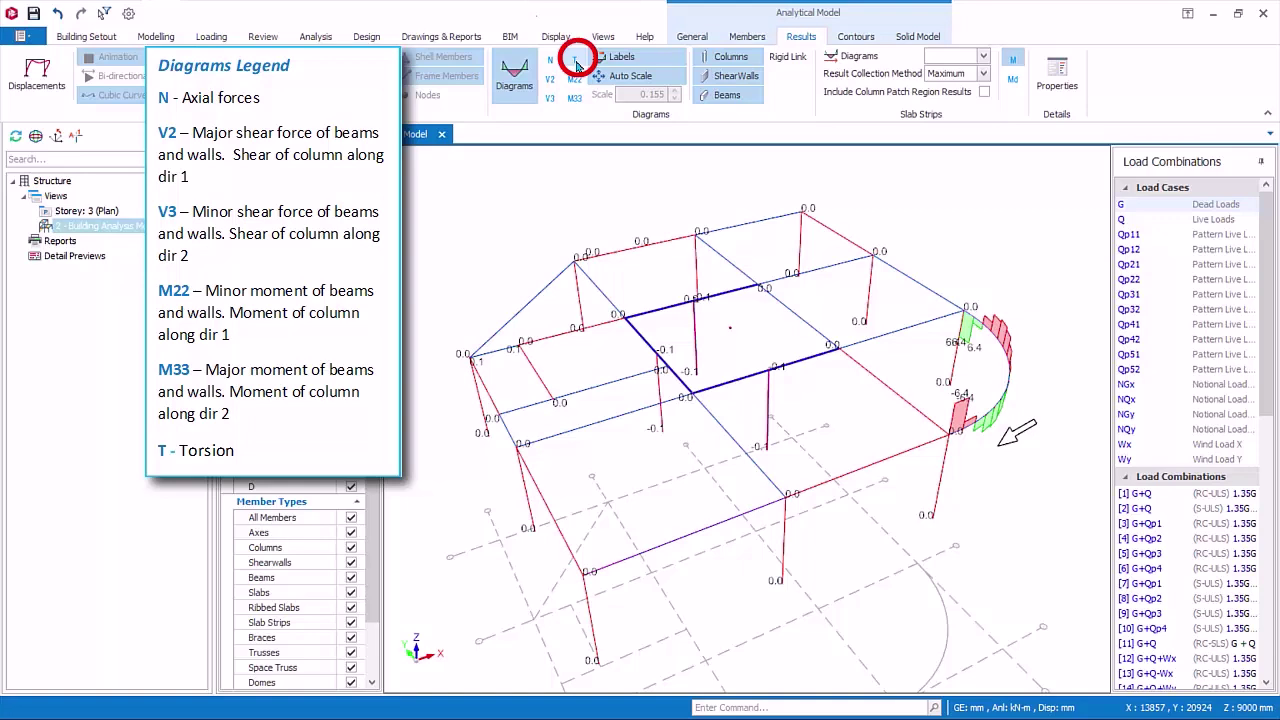
pyautogui.click(628, 60)
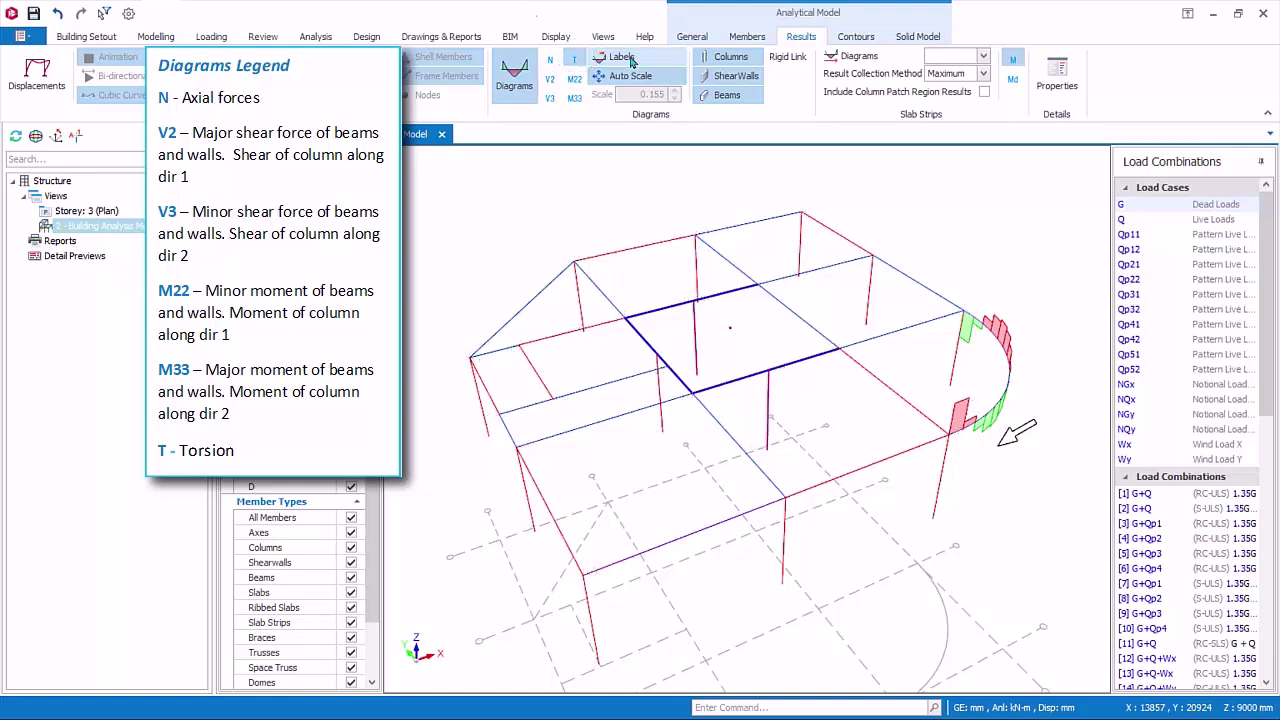
pyautogui.click(628, 60)
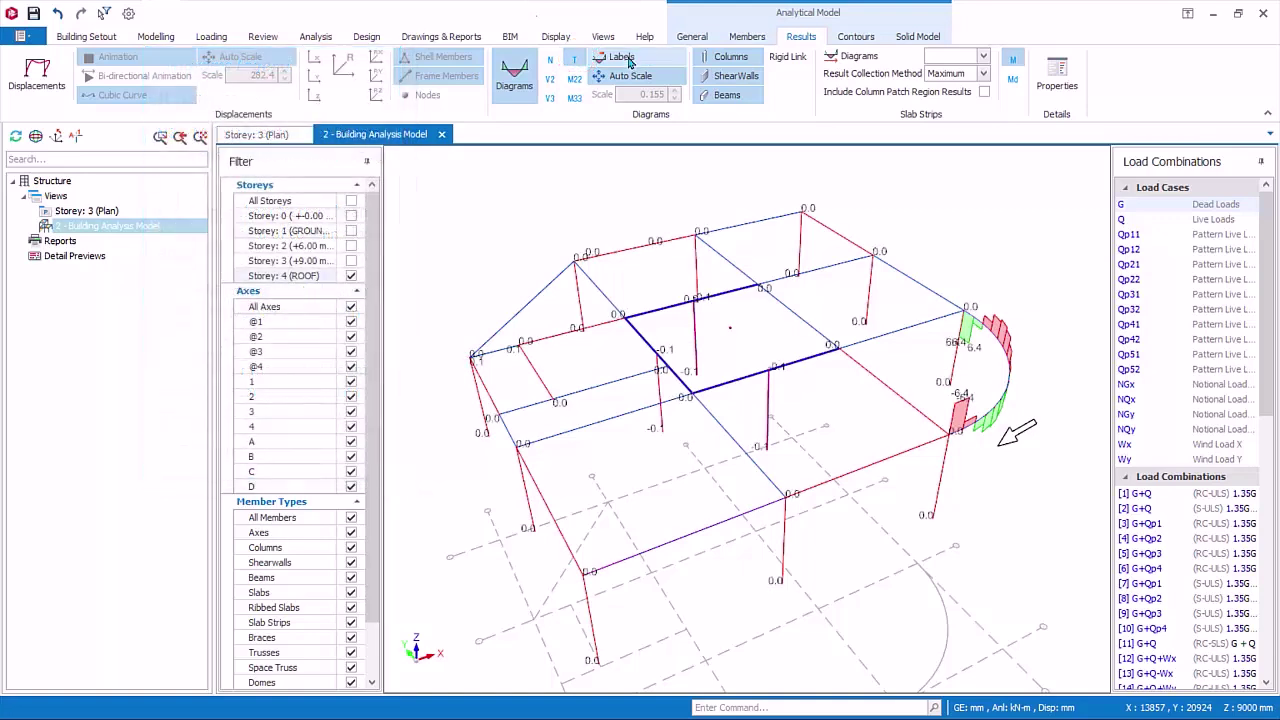
# Step: Toggle automatic diagram scaling, switch off column, shear wall and beam diagrams, and clear diagrams
pyautogui.click(636, 80)
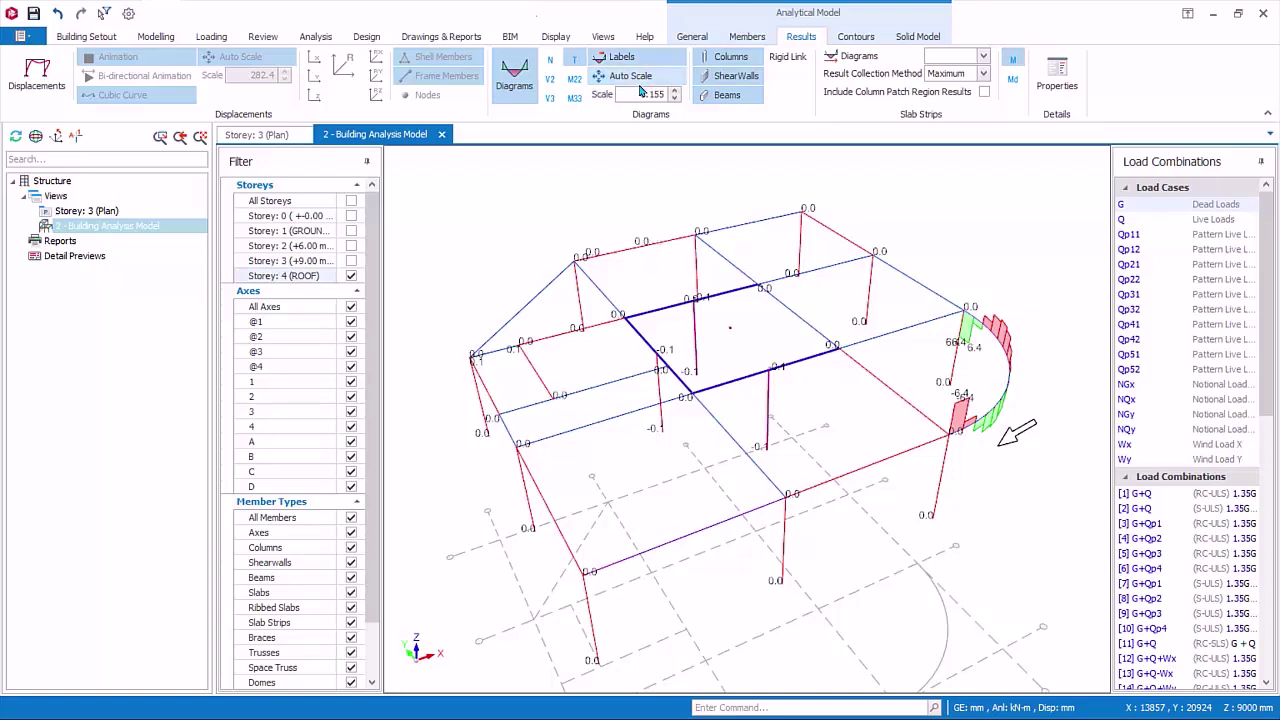
pyautogui.click(641, 82)
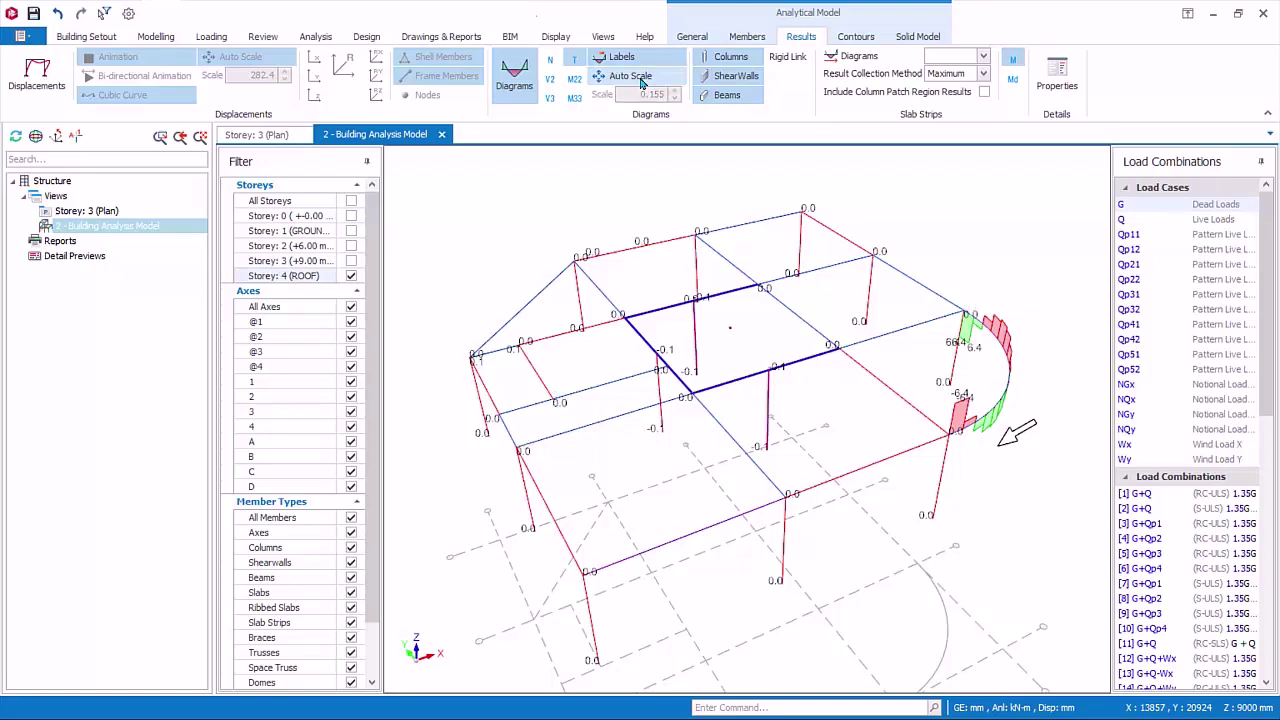
pyautogui.click(736, 76)
pyautogui.click(747, 58)
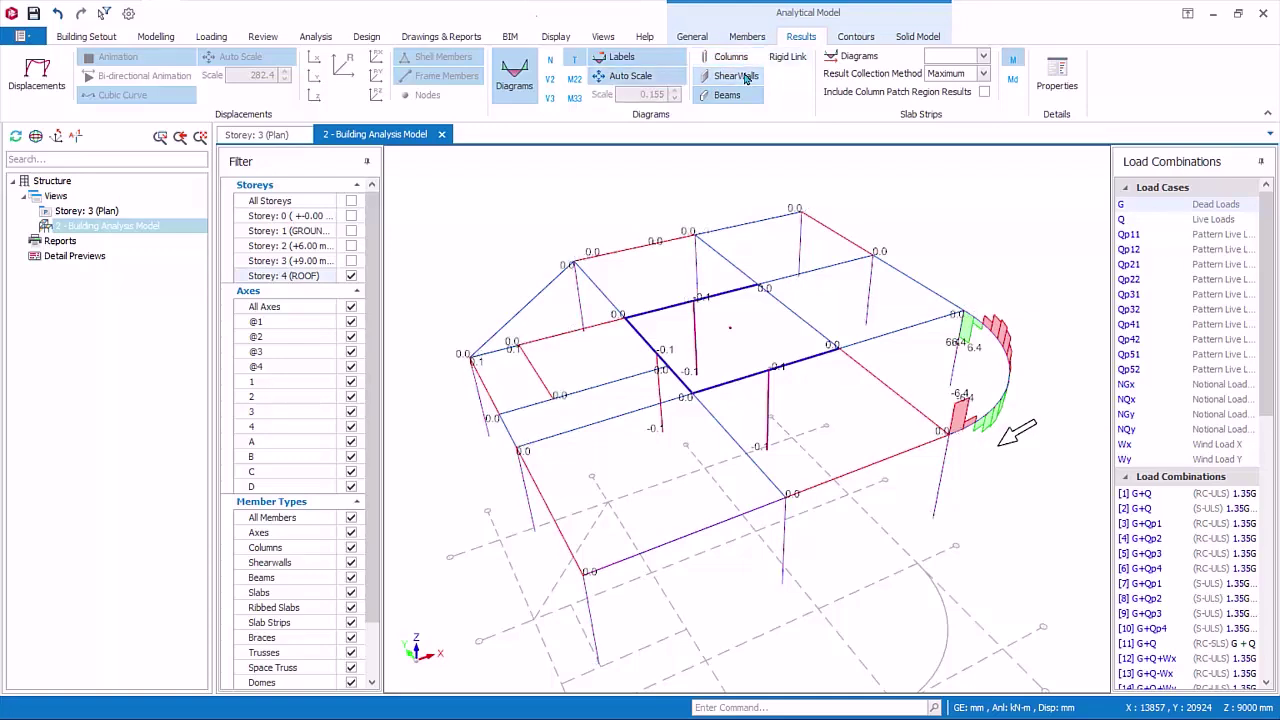
pyautogui.click(733, 98)
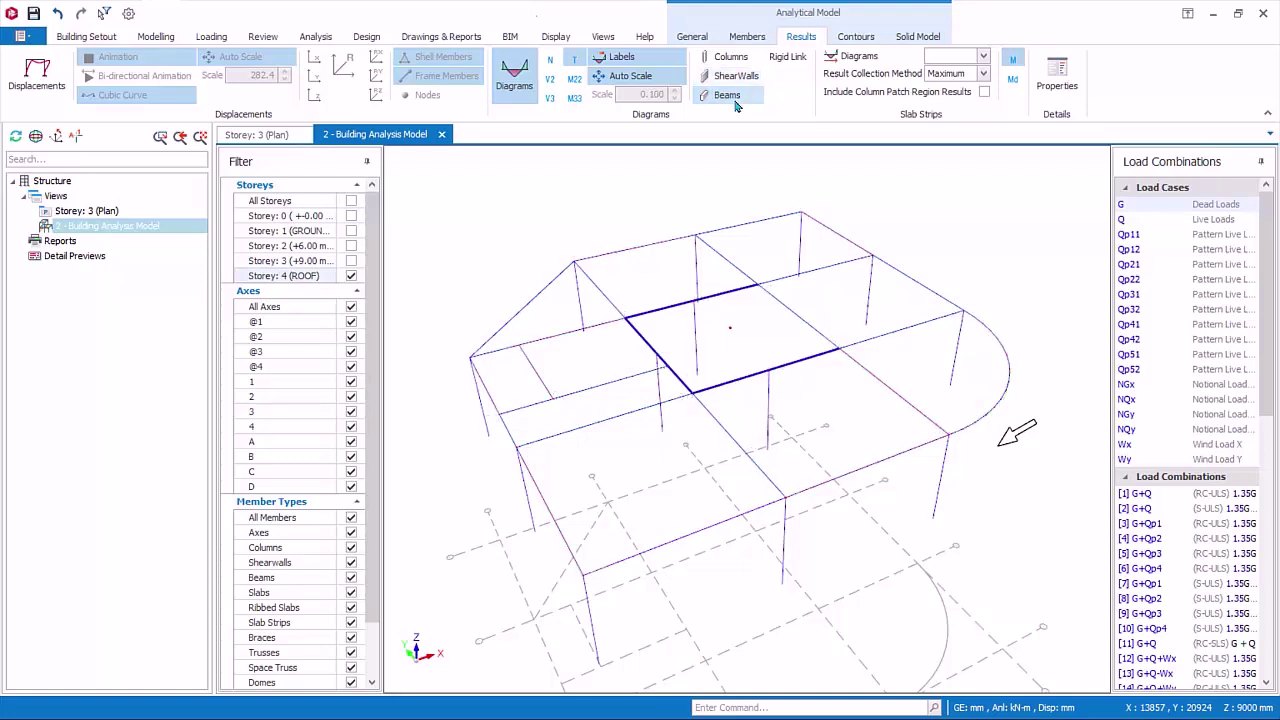
pyautogui.click(795, 58)
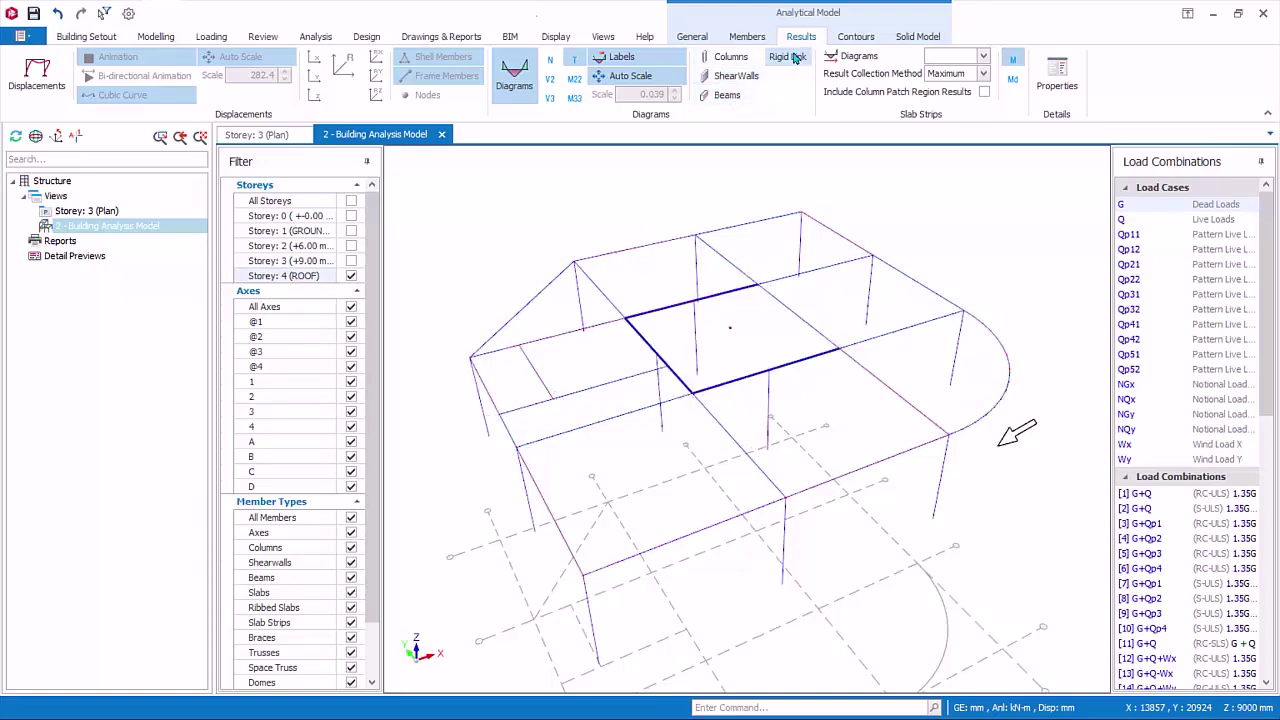
# Step: Redraw diagrams on columns, shear walls, beams and rigid links, and open the Member Results panel
pyautogui.click(731, 57)
pyautogui.click(735, 76)
pyautogui.click(727, 95)
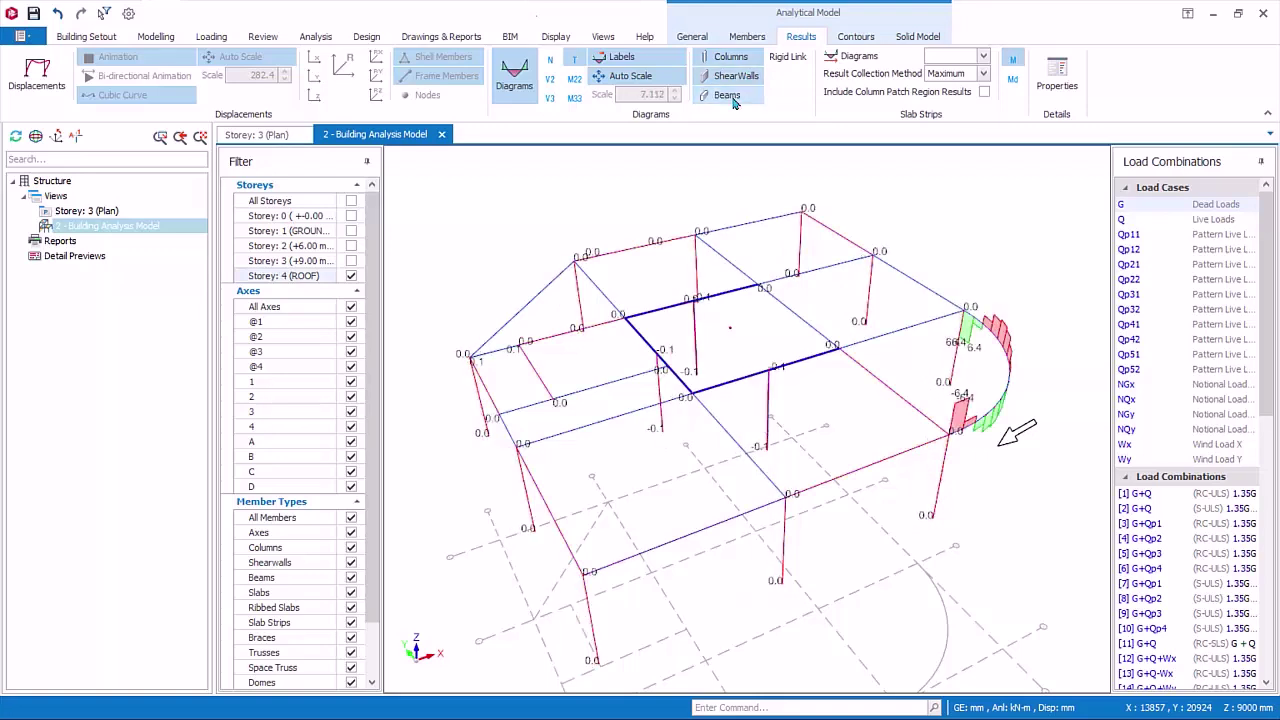
pyautogui.click(787, 57)
pyautogui.click(1052, 80)
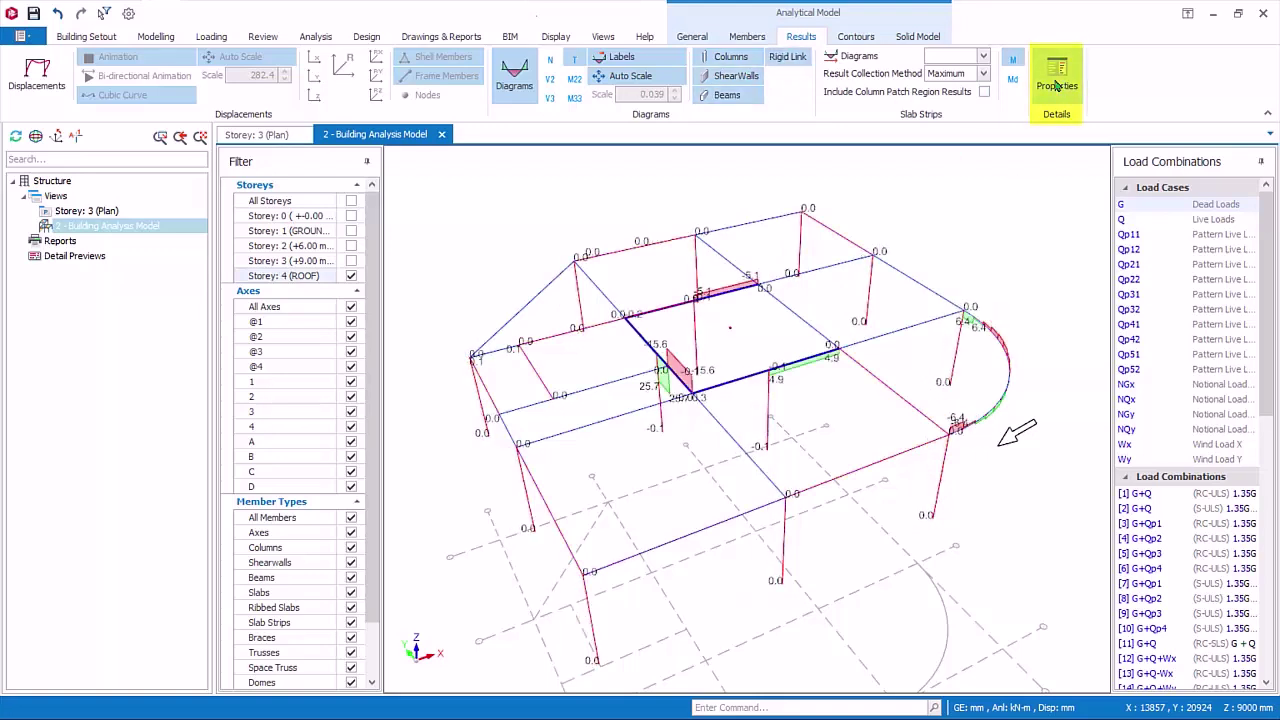
# Step: Show M33 diagrams and inspect beam 213's properties (RB8, 250x500-B section), then close the panel
pyautogui.click(574, 97)
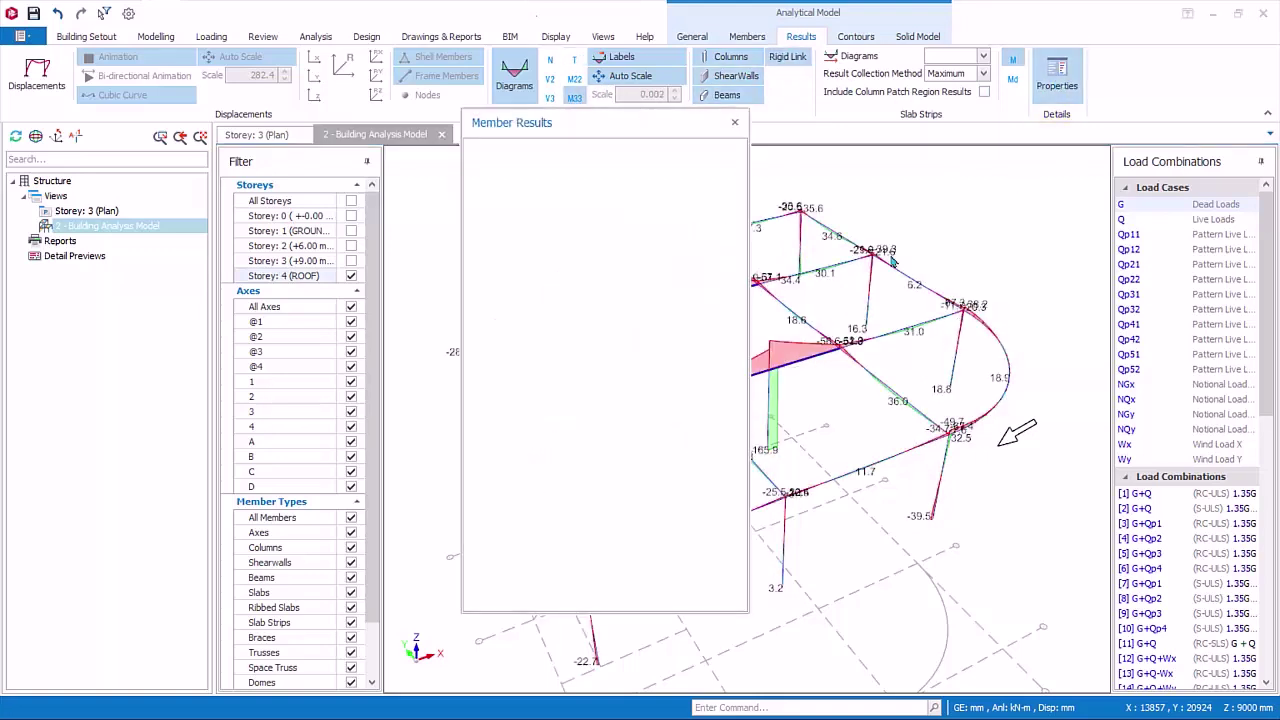
pyautogui.click(900, 338)
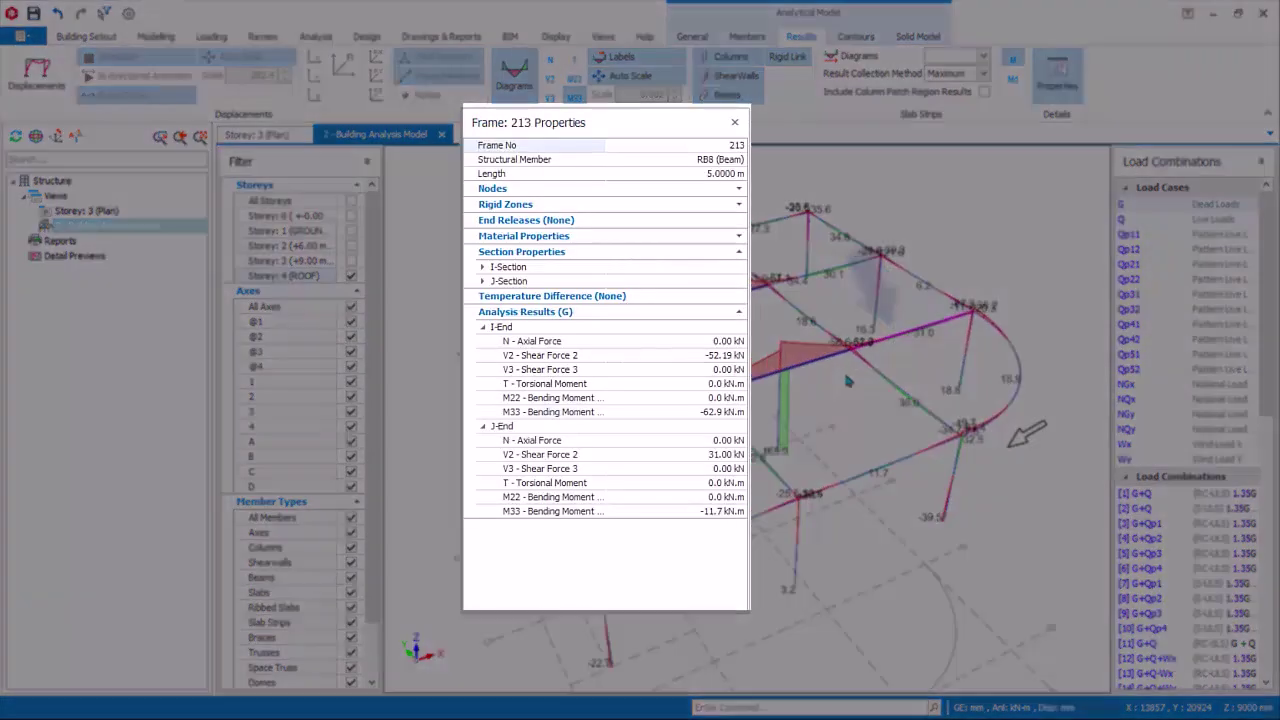
pyautogui.moveTo(847, 380); pyautogui.dragTo(845, 335, button='middle')
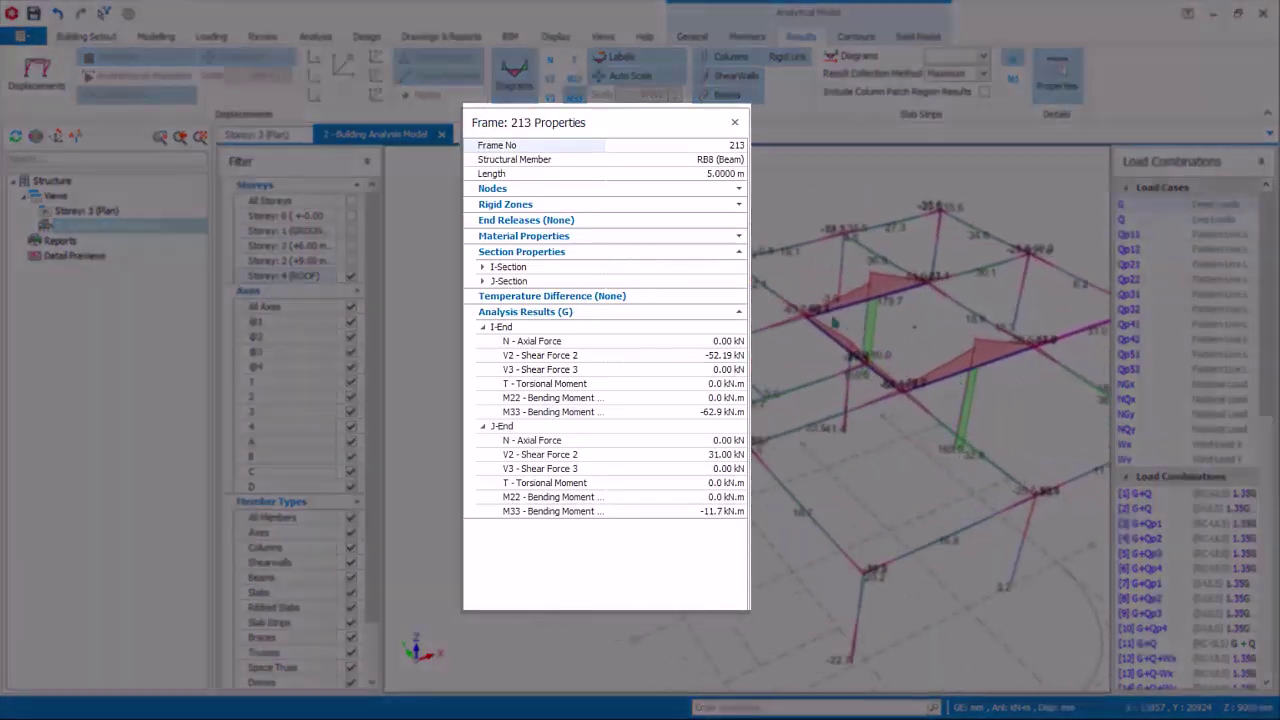
pyautogui.moveTo(825, 288); pyautogui.dragTo(918, 317, button='middle')
pyautogui.scroll(2, 860, 405)
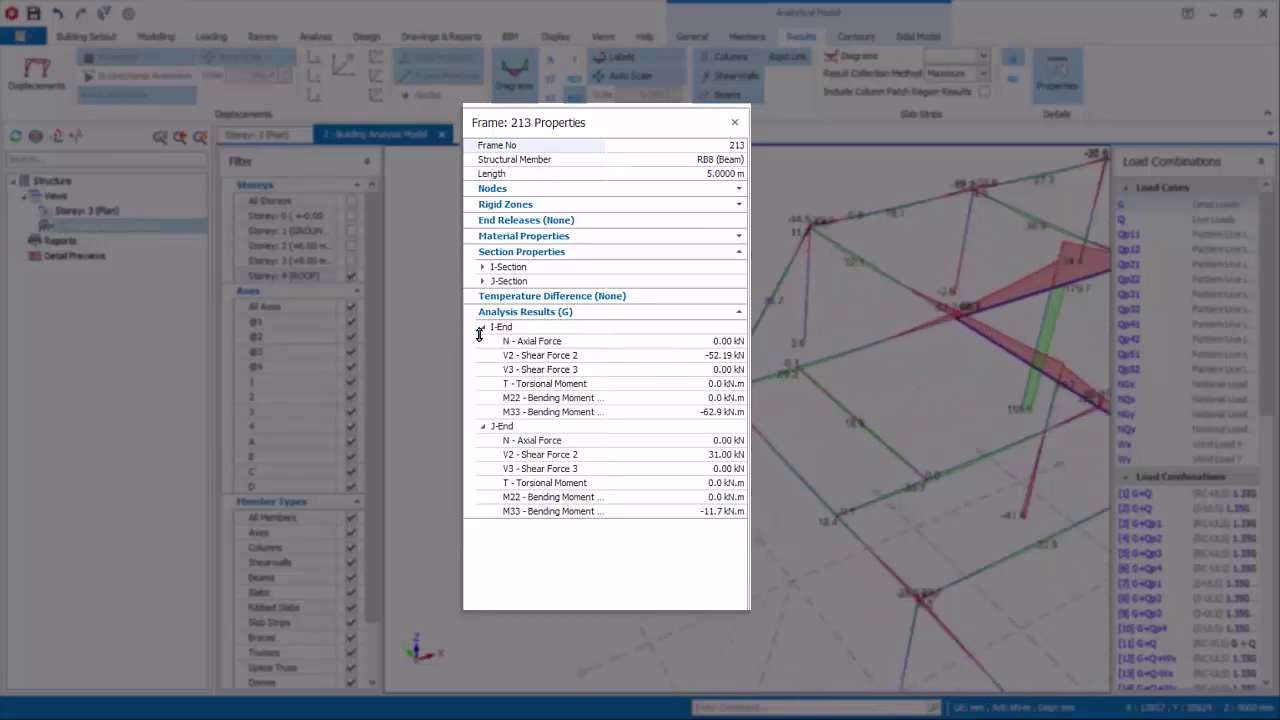
pyautogui.click(483, 268)
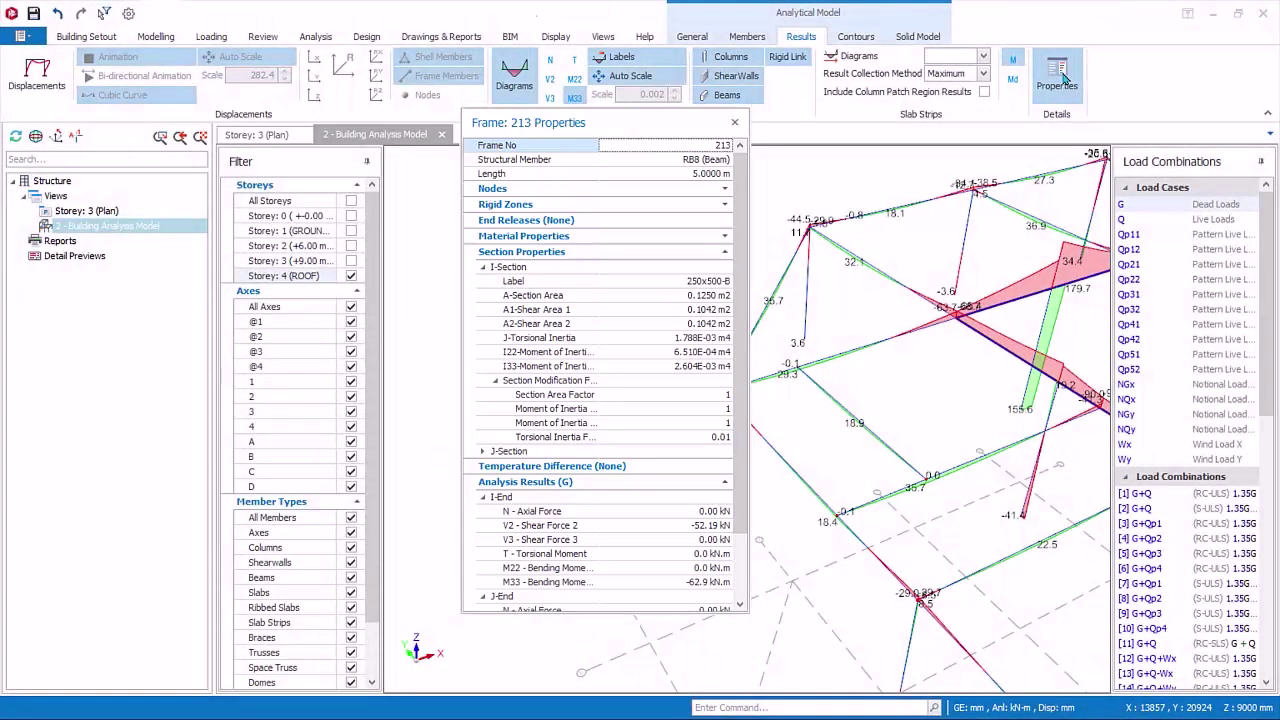
pyautogui.click(1060, 75)
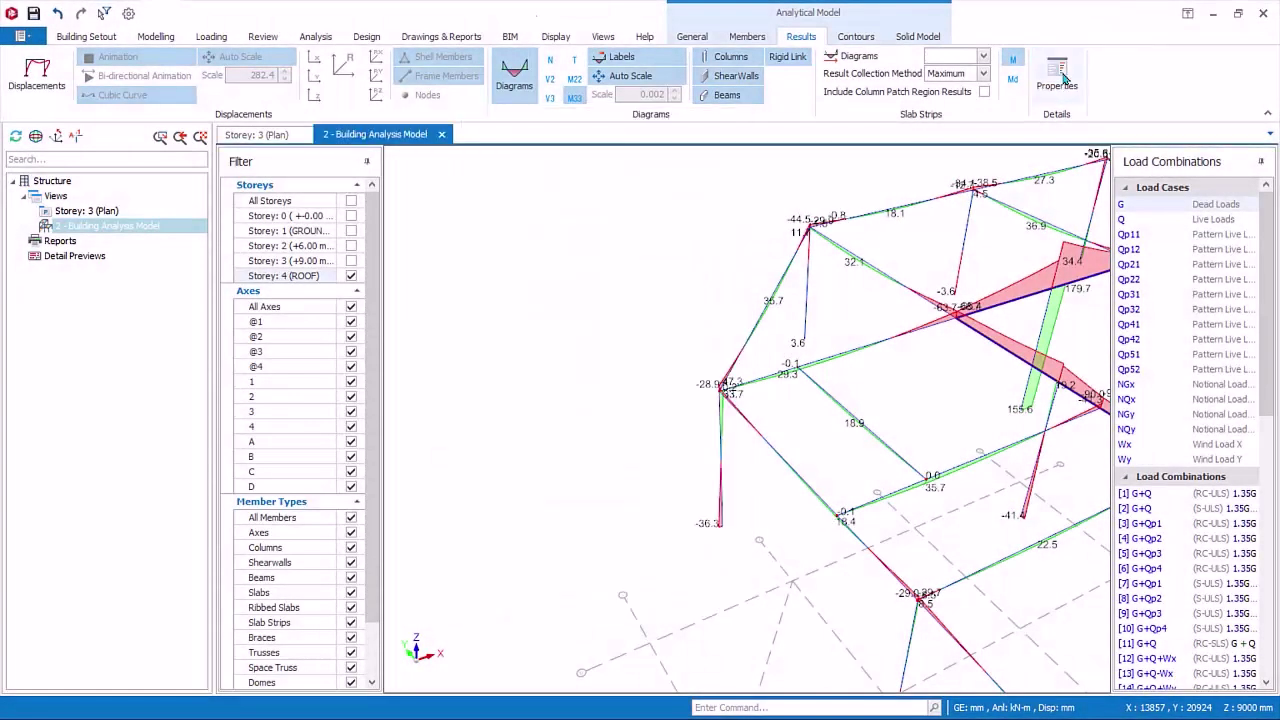
# Step: Show NGx axial force diagrams on all four storeys and zoom in on the columns (Fx=8.74 kN)
pyautogui.scroll(-2, 900, 393)
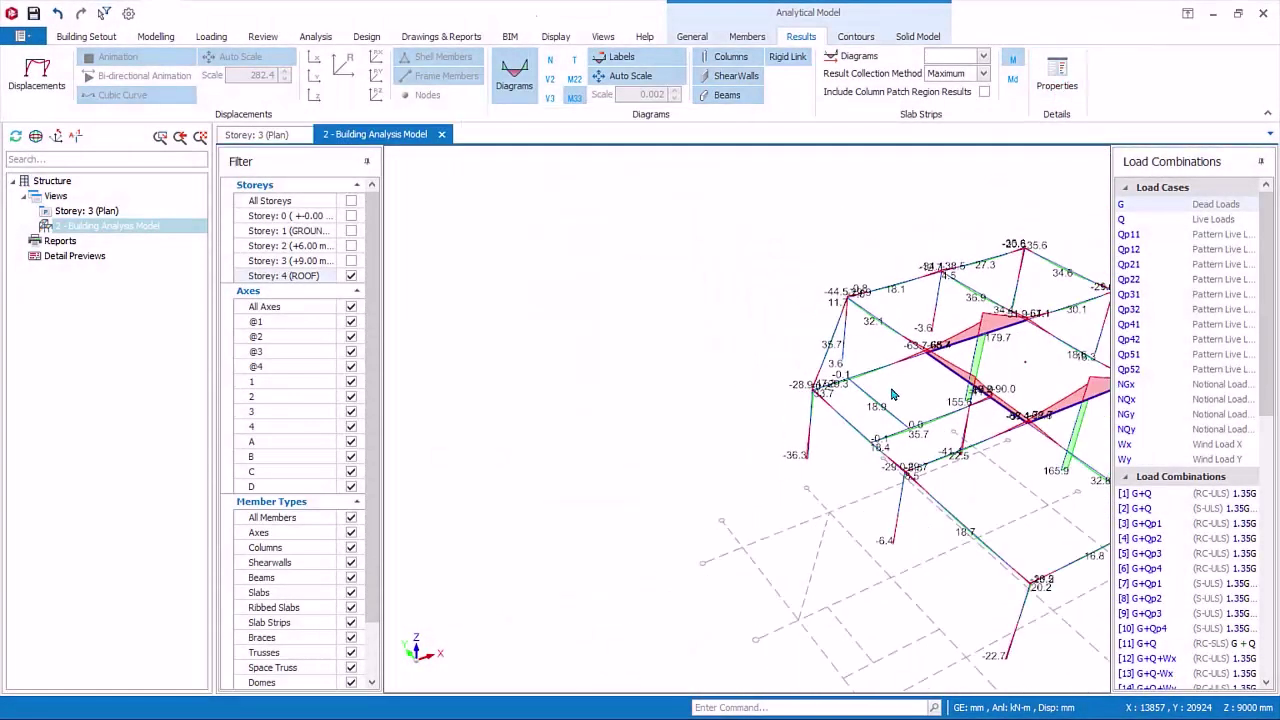
pyautogui.moveTo(893, 394); pyautogui.dragTo(735, 405, button='middle')
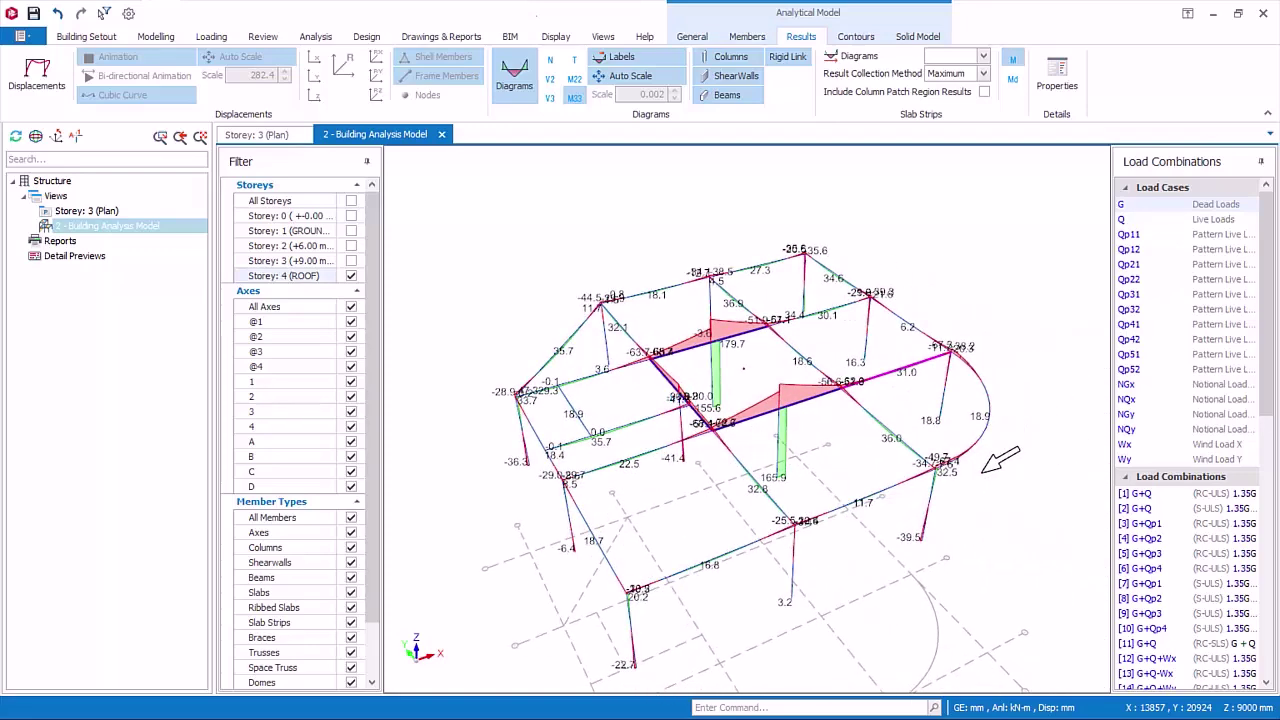
pyautogui.click(1125, 386)
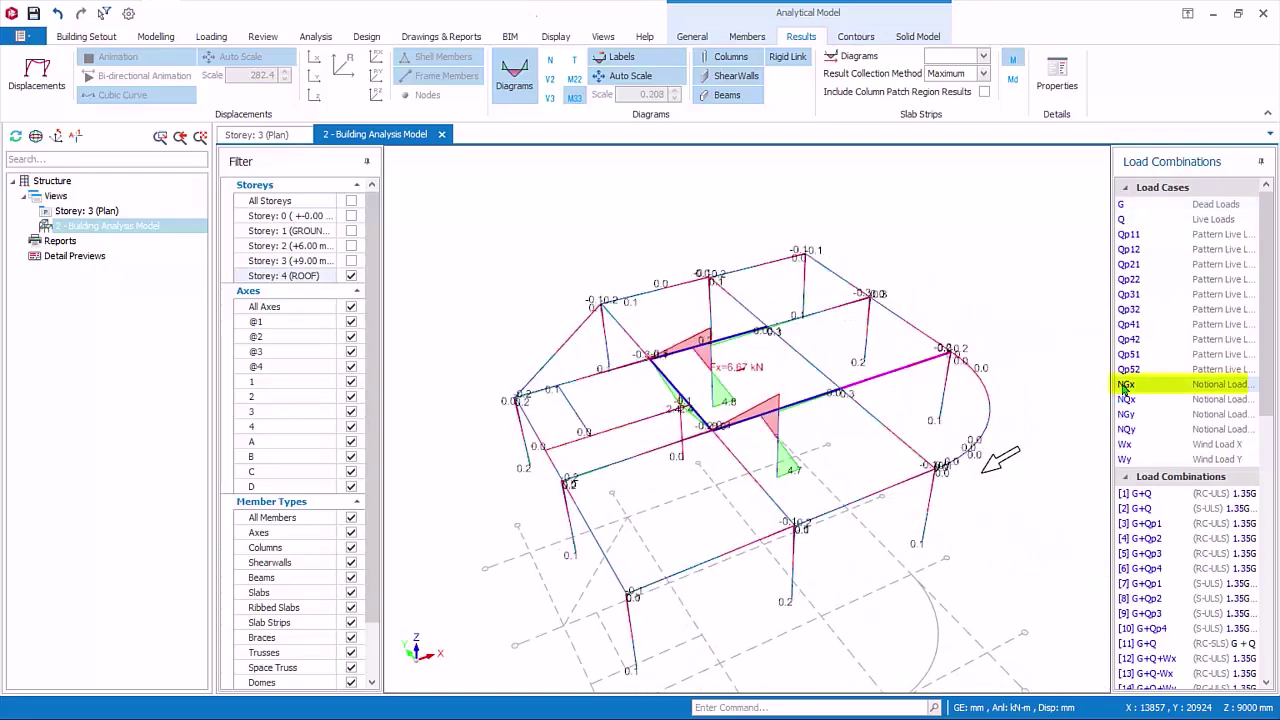
pyautogui.click(550, 60)
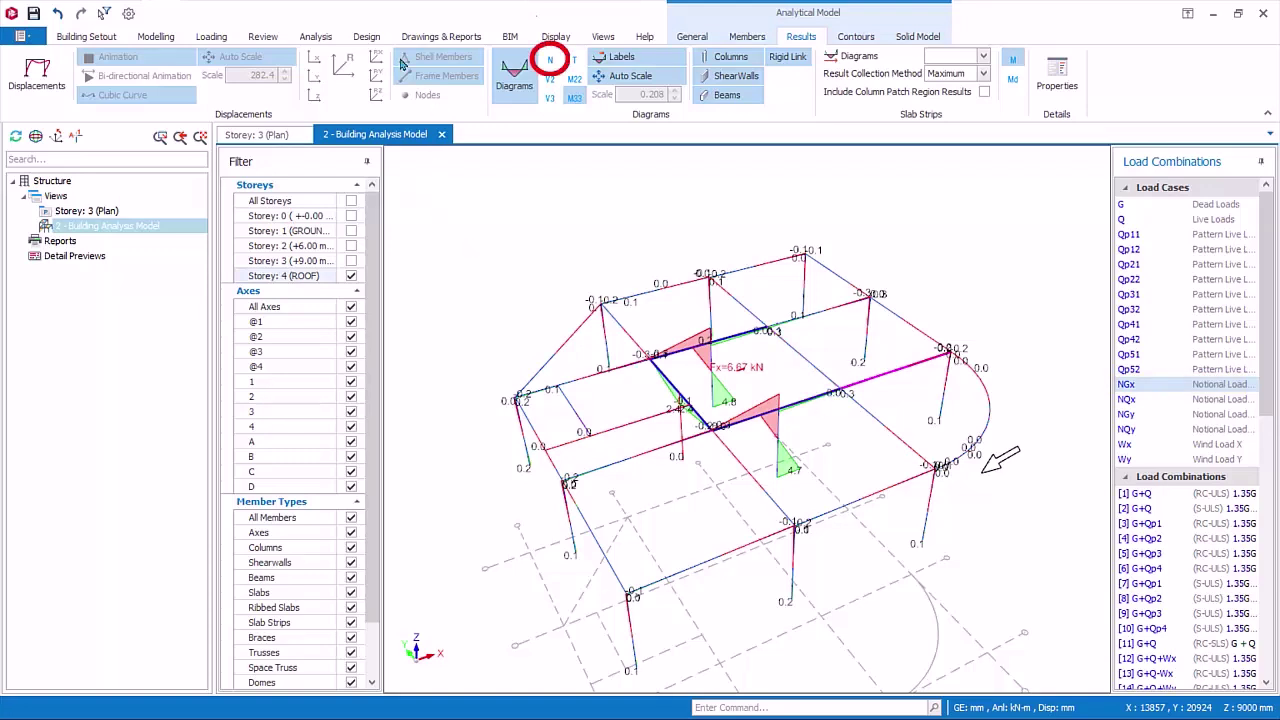
pyautogui.click(551, 62)
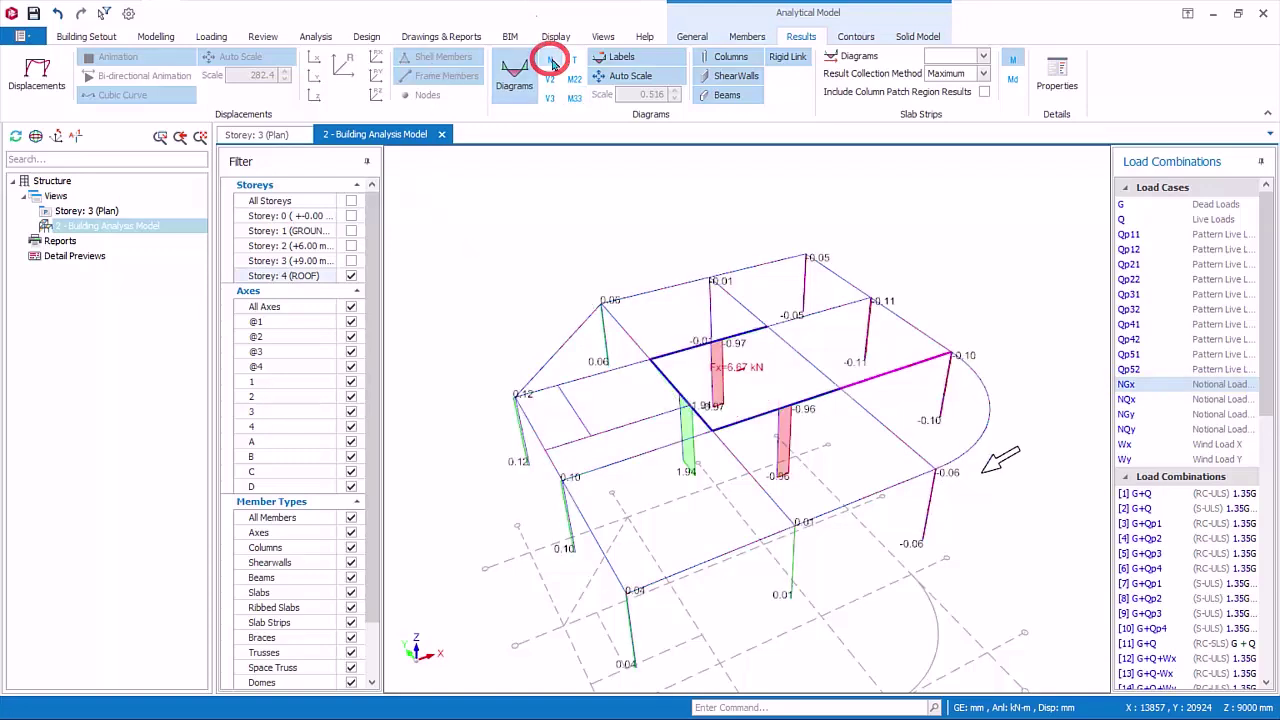
pyautogui.click(351, 202)
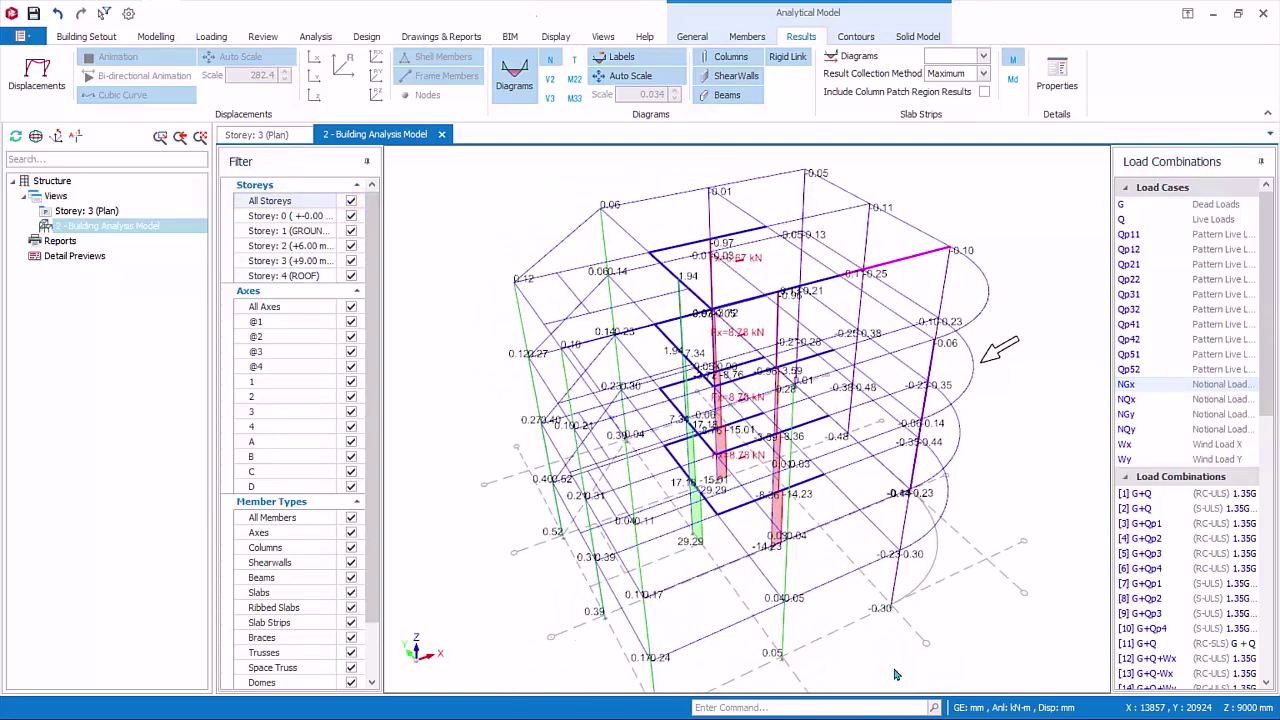
pyautogui.scroll(5, 725, 575)
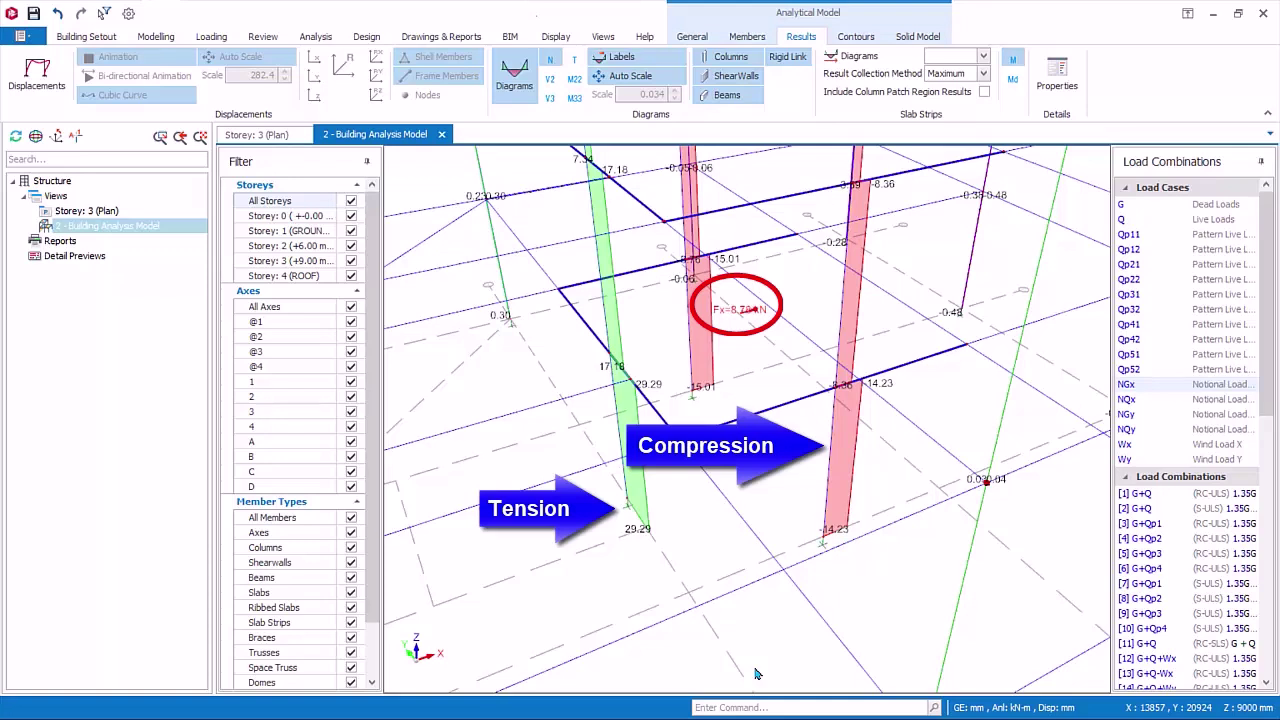
# Step: Switch the axial diagrams to Wx, then Wy, and zoom out to the full four-storey frame
pyautogui.click(1128, 446)
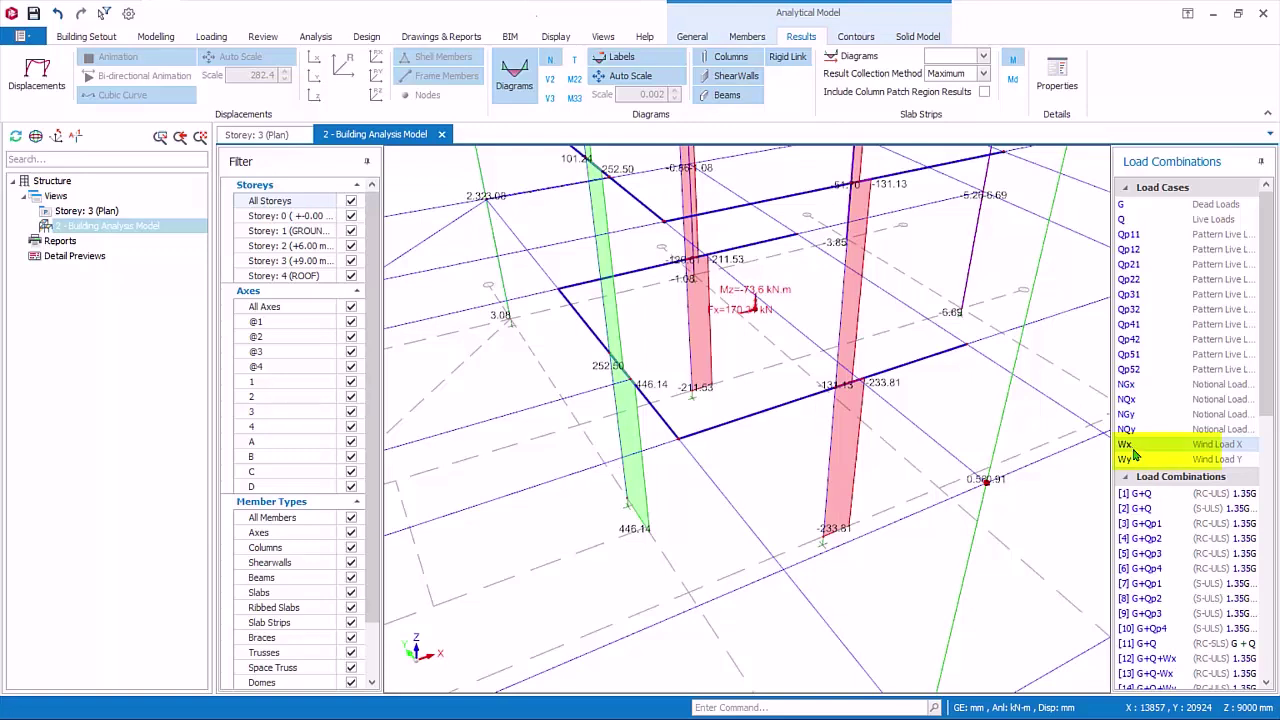
pyautogui.click(1125, 461)
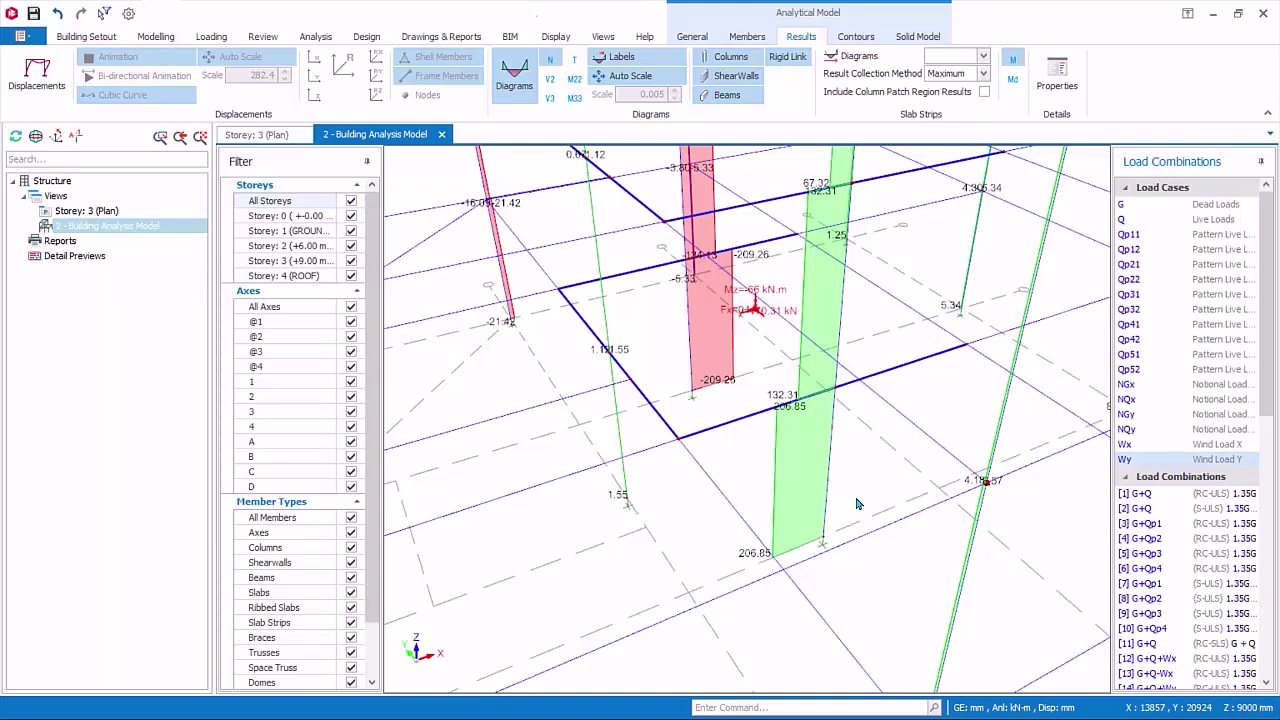
pyautogui.scroll(-5, 790, 500)
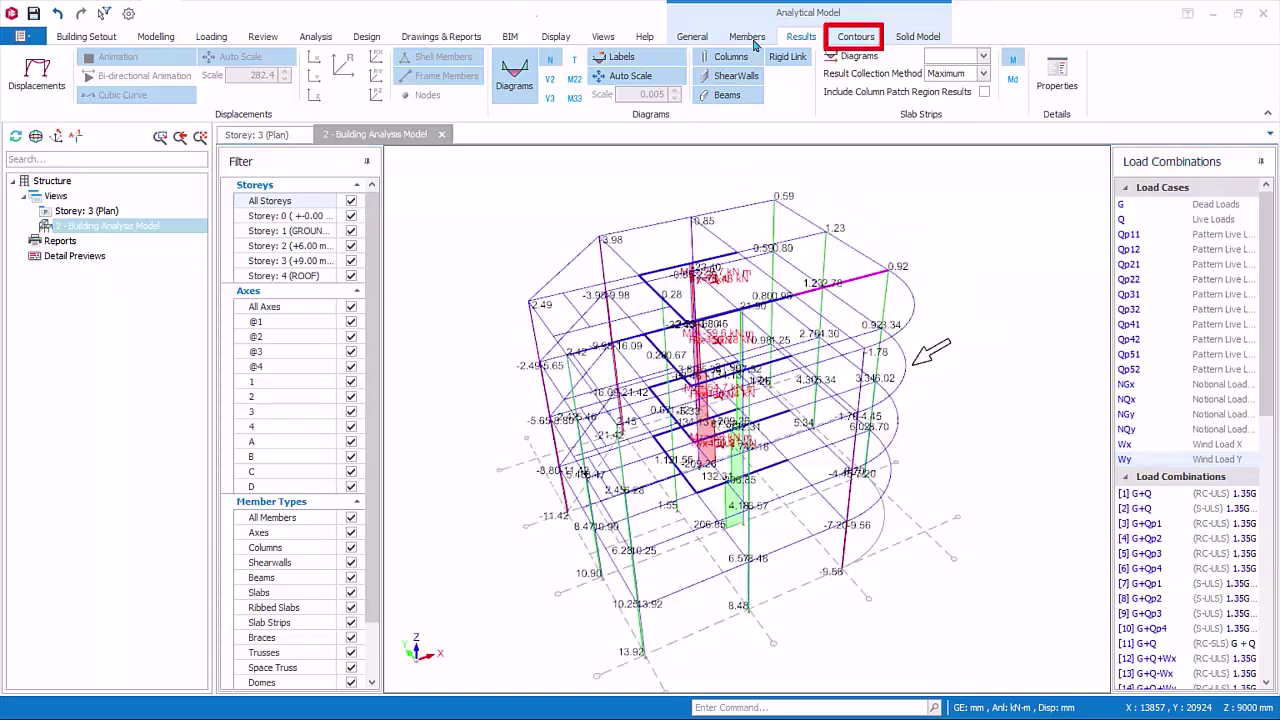
# Step: Show the frame as a solid model coloured by axial force N (-209.26 to 206.85 kN)
pyautogui.click(858, 38)
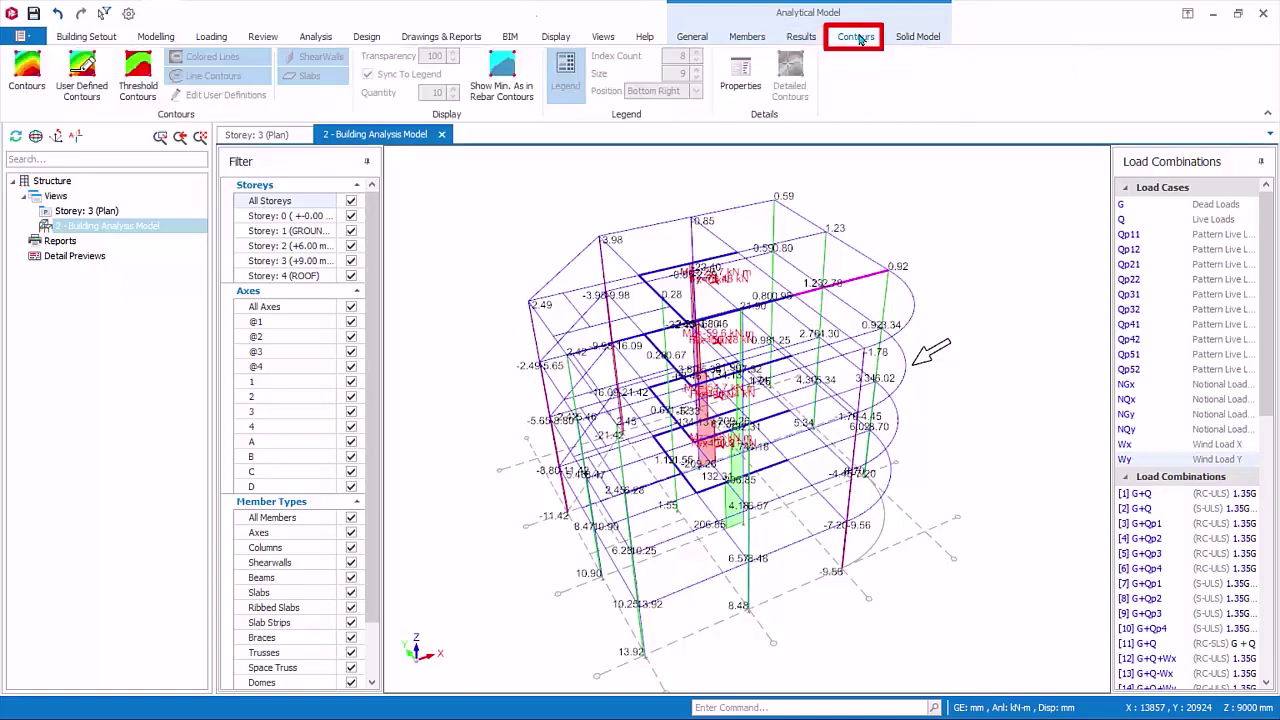
pyautogui.click(932, 40)
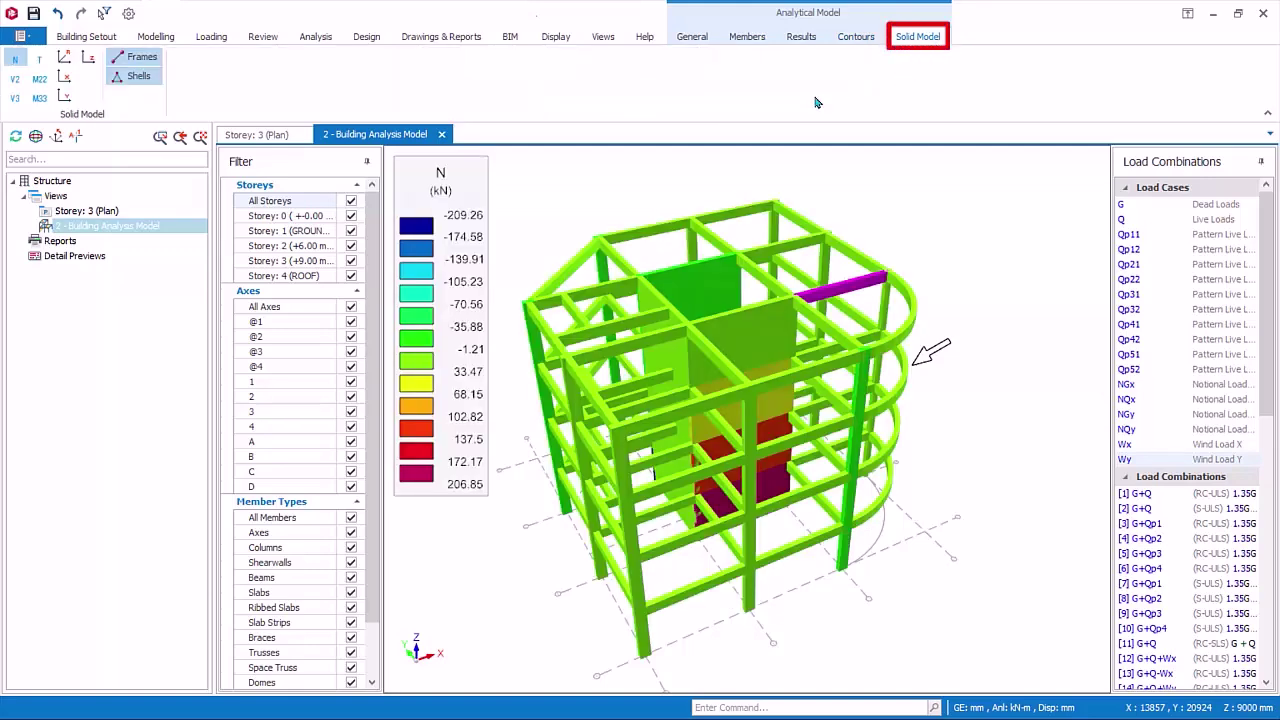
# Step: Compare solid-model colouring for V3, V2, M22 and M33 force components
pyautogui.click(16, 96)
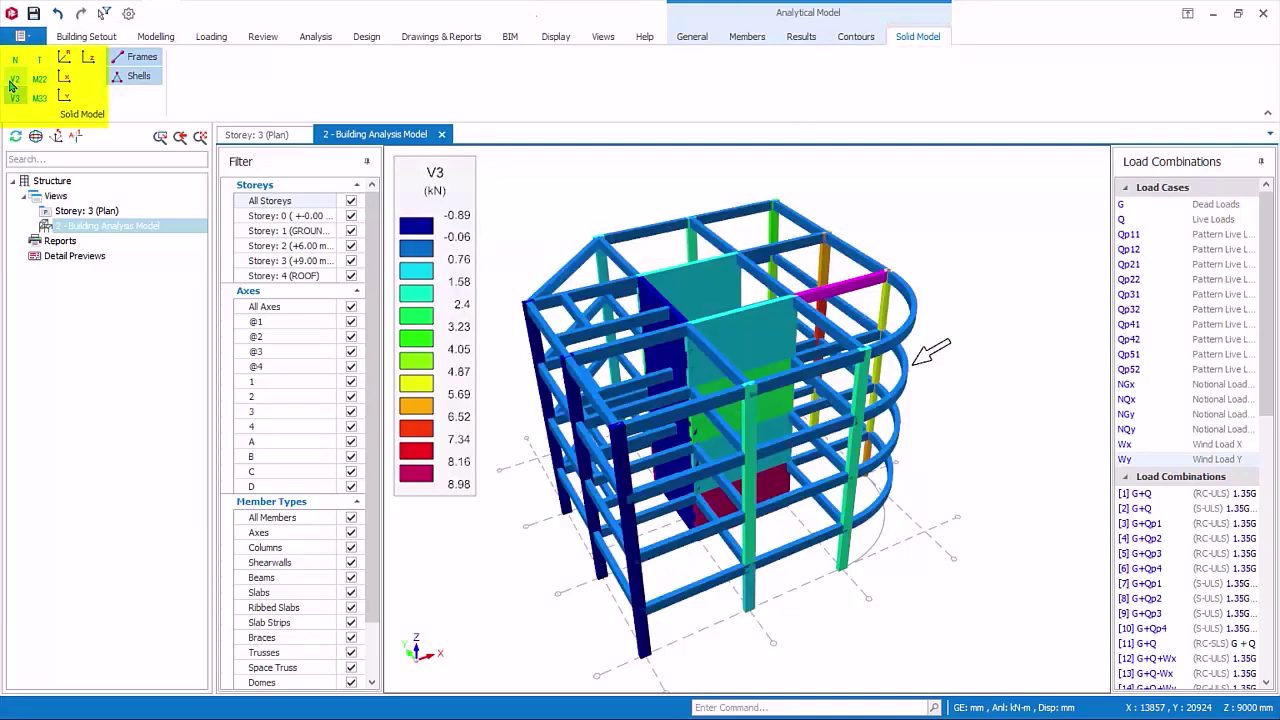
pyautogui.click(12, 82)
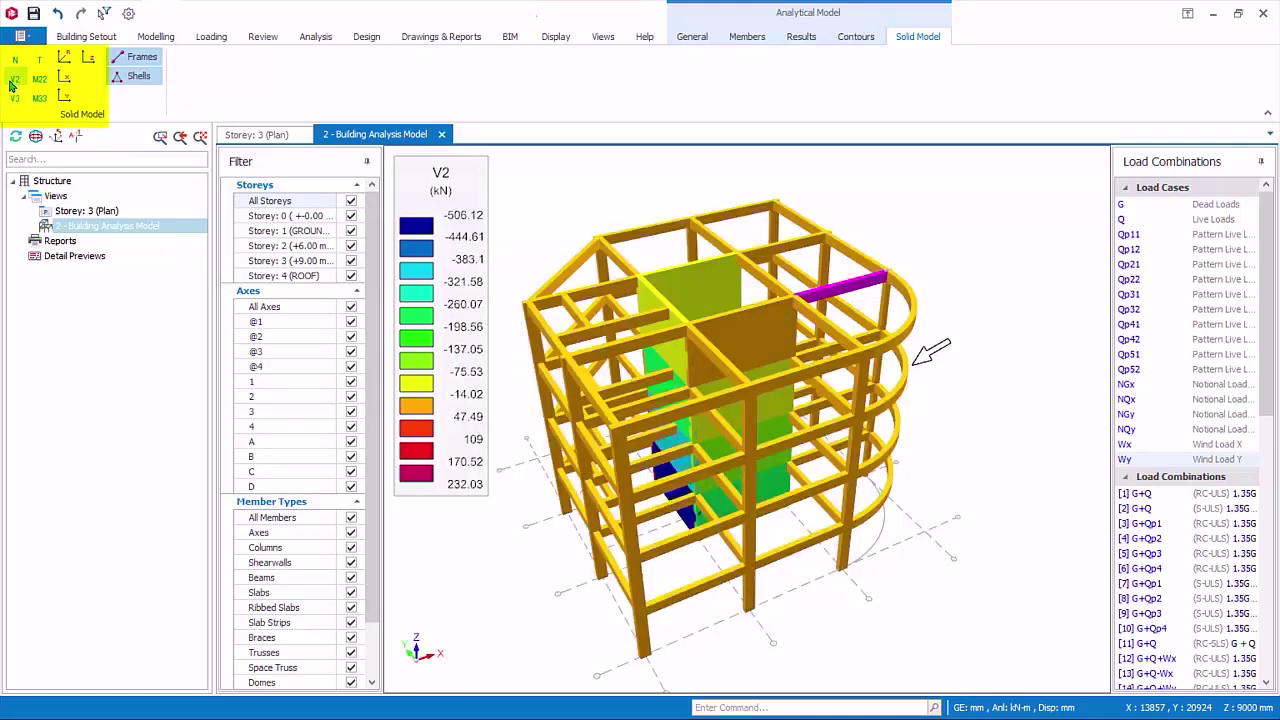
pyautogui.click(40, 80)
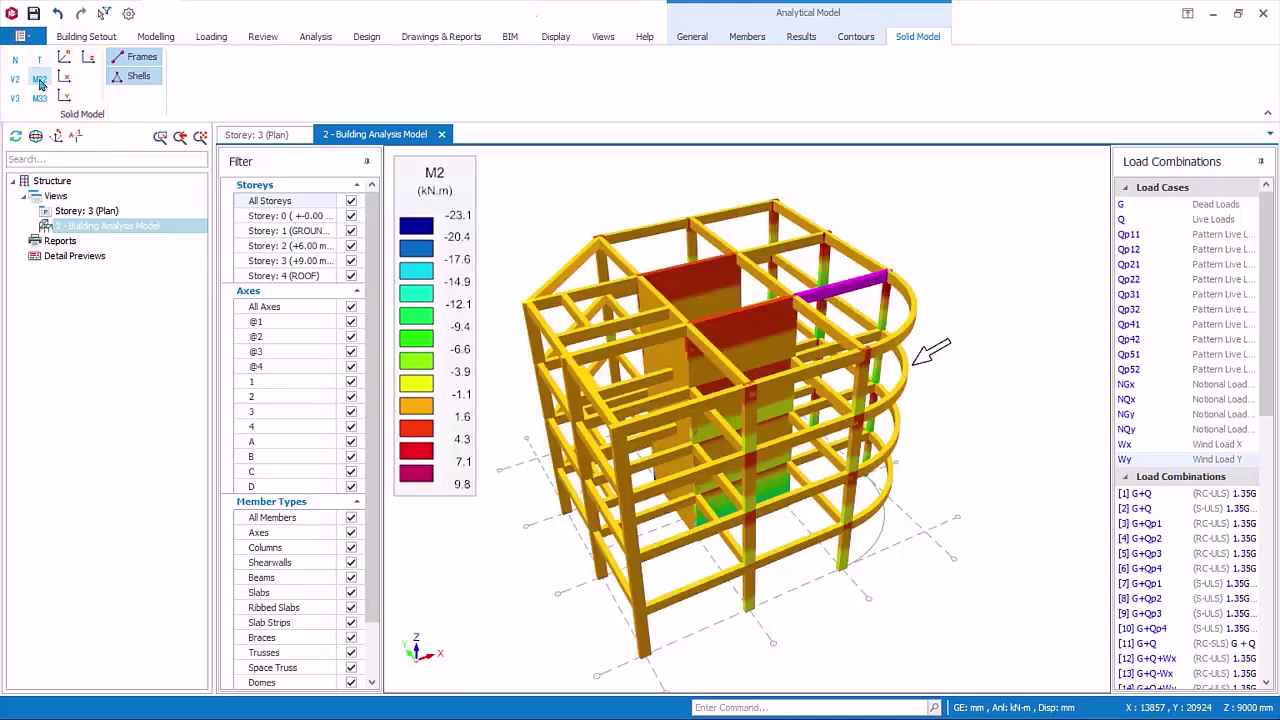
pyautogui.click(40, 98)
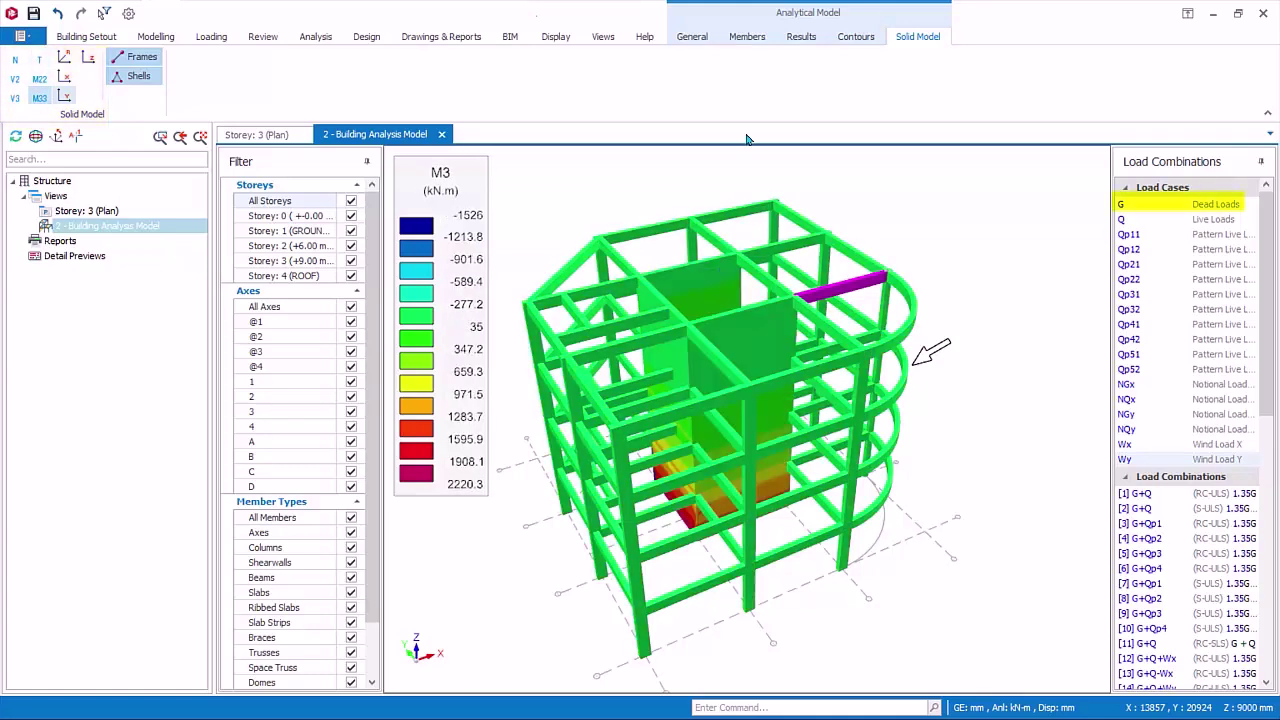
# Step: Under dead load G, cycle N, M22 and V2, ending on V3 shear (-13.73 to 27.78 kN)
pyautogui.click(1131, 206)
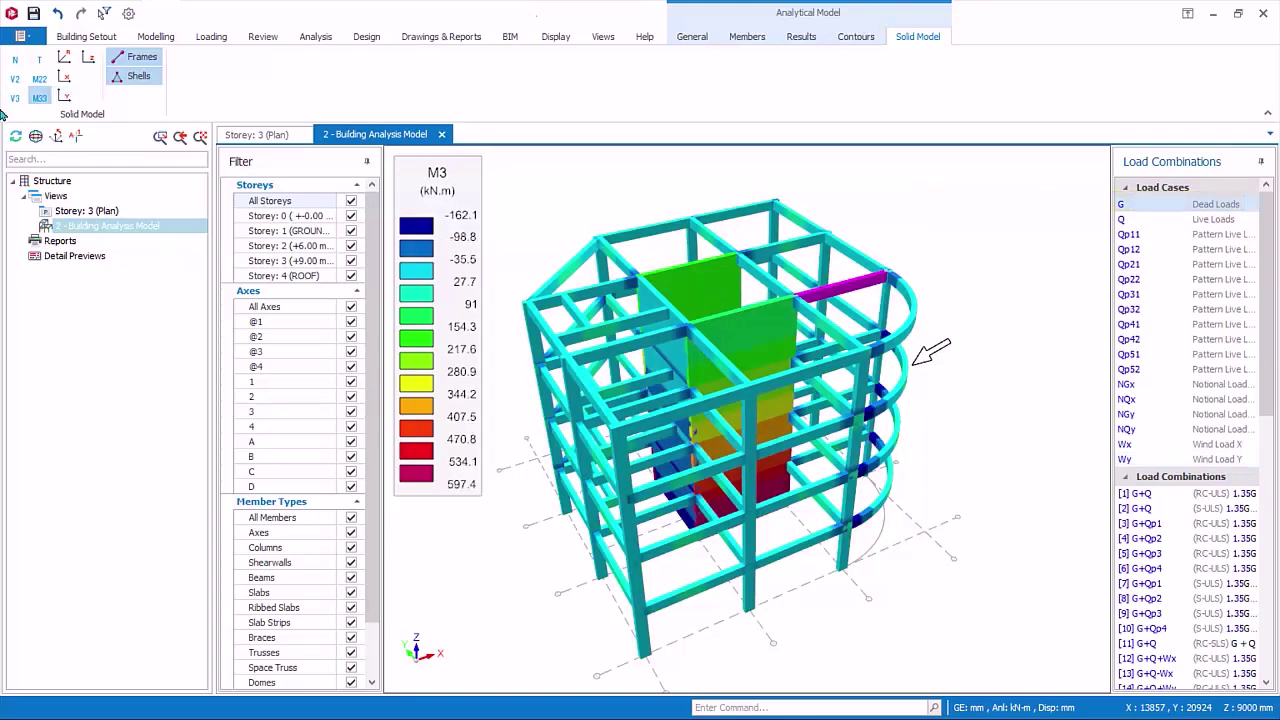
pyautogui.click(17, 60)
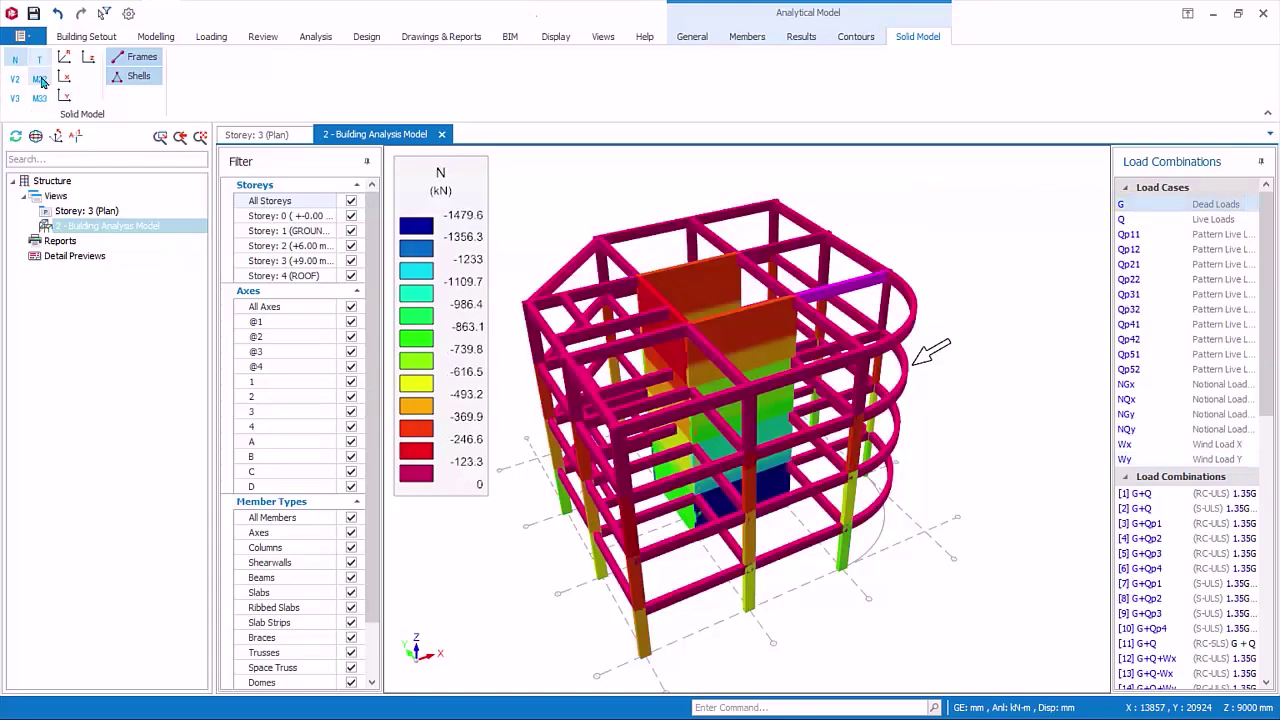
pyautogui.click(38, 78)
pyautogui.click(17, 81)
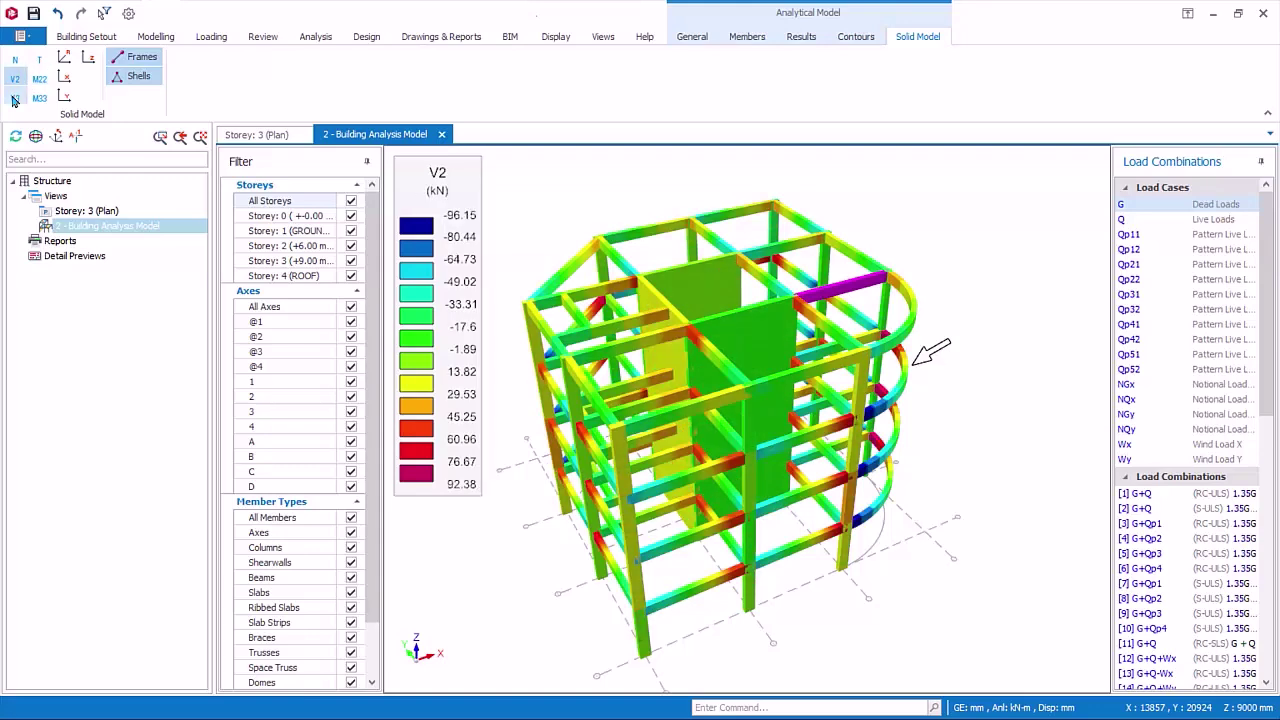
pyautogui.click(15, 98)
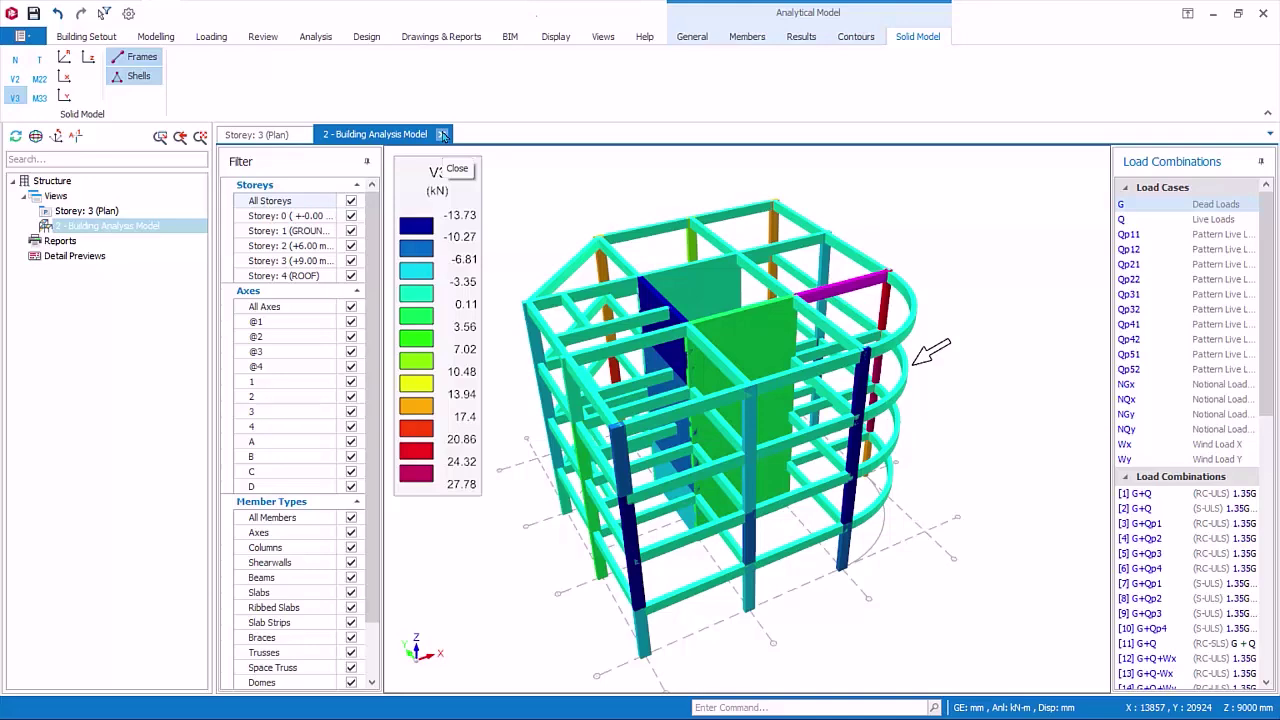
# Step: Switch to the Storey 3 plan and zoom out to fit axes 1–4 and A–D
pyautogui.click(255, 140)
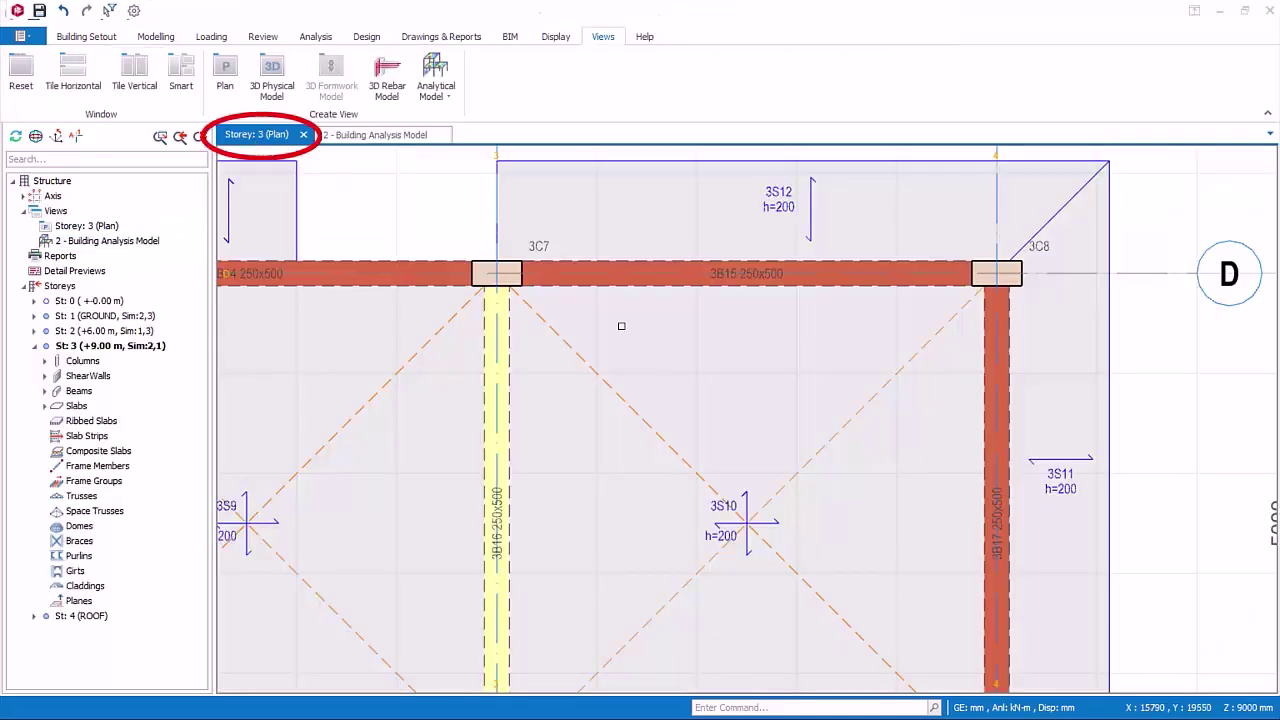
pyautogui.scroll(-5, 663, 363)
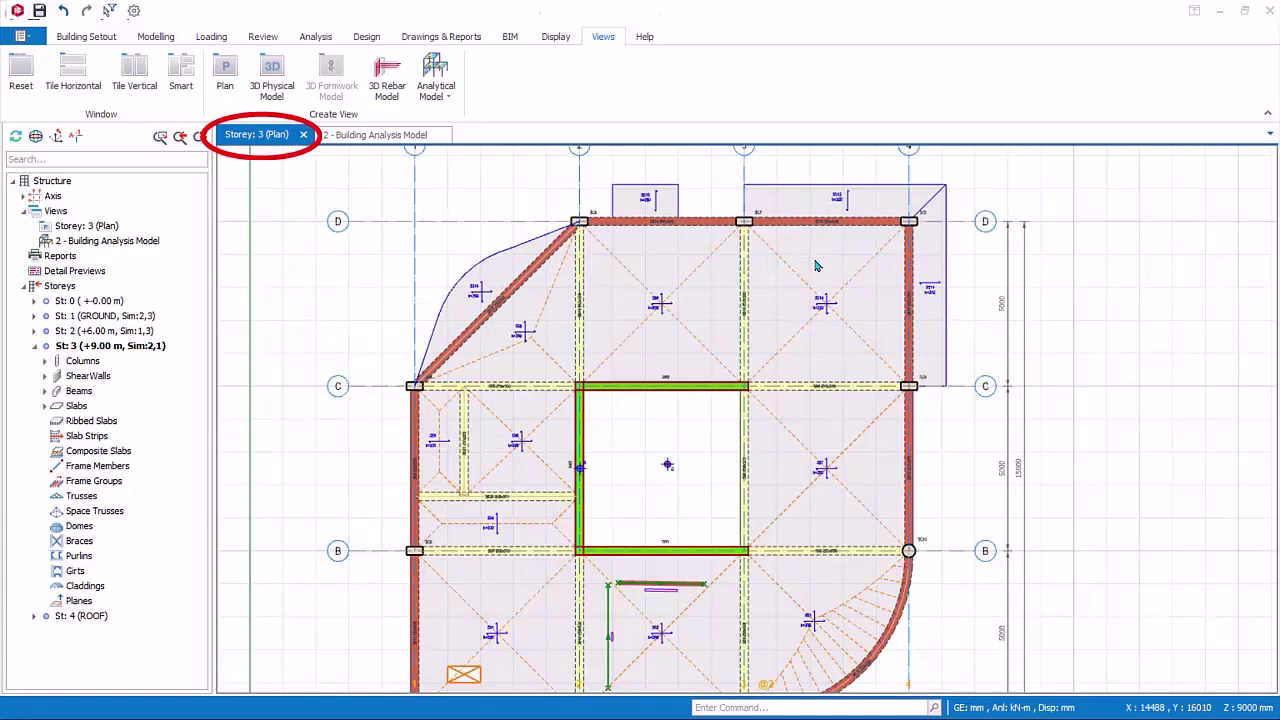
pyautogui.scroll(-2, 815, 265)
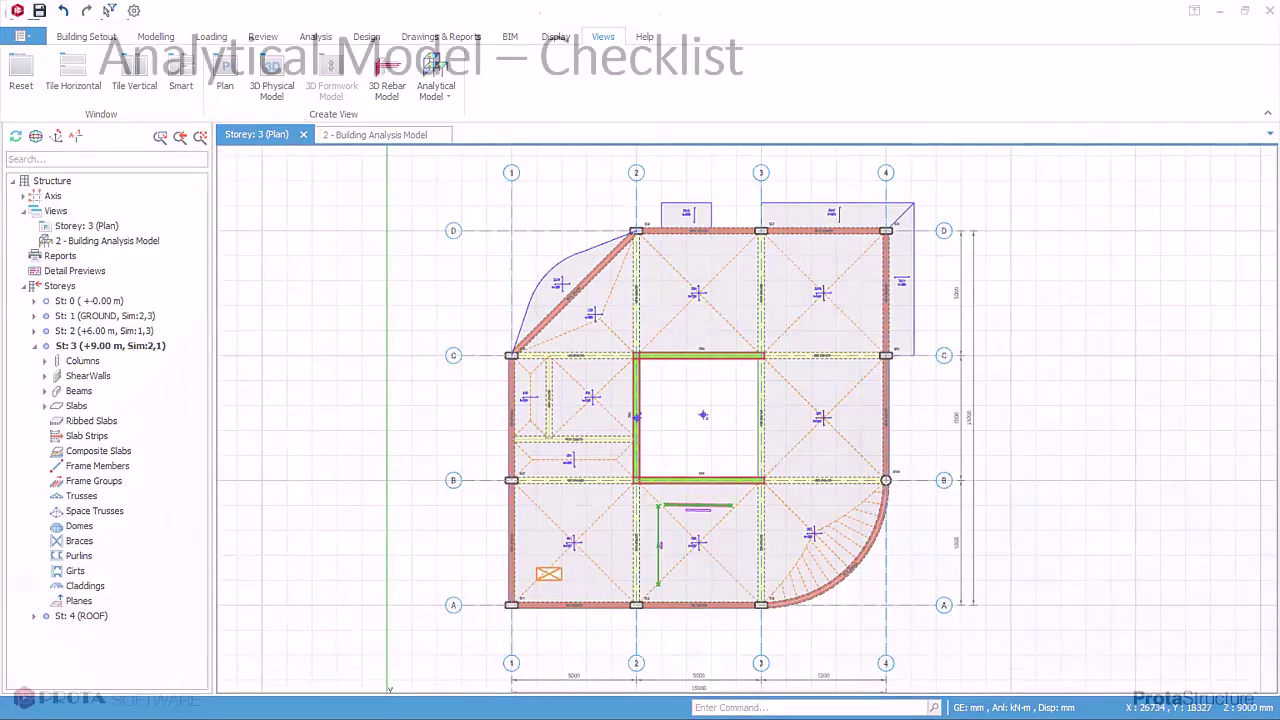